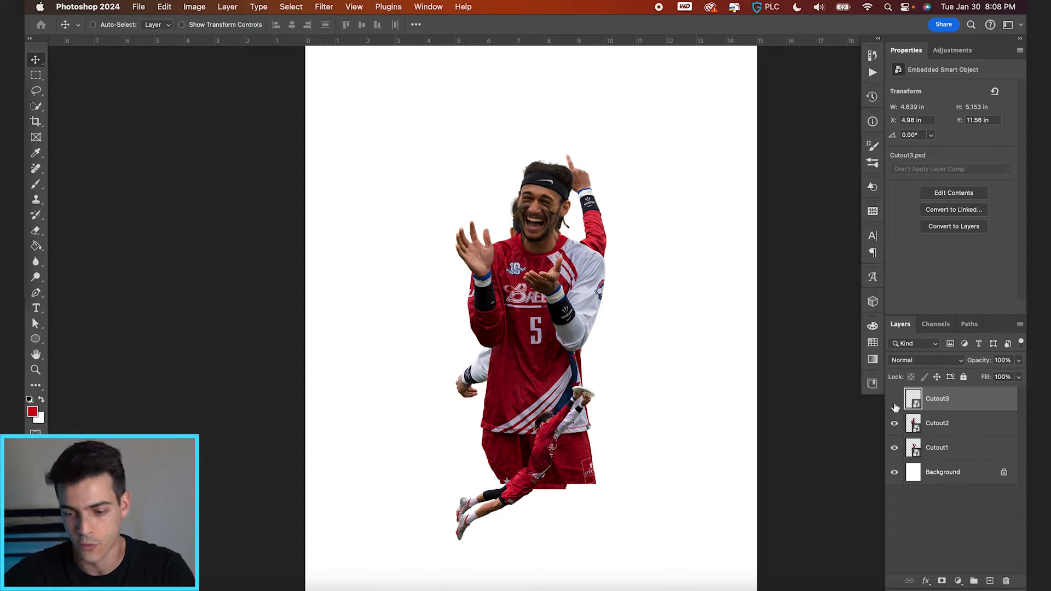
- Hide Cutout3 and Cutout2, and enlarge Cutout1 to about 6.56 × 14.54 in, keeping it near the middle of the page
left_click_drag(894, 398, 896, 428)
left_click(913, 450)
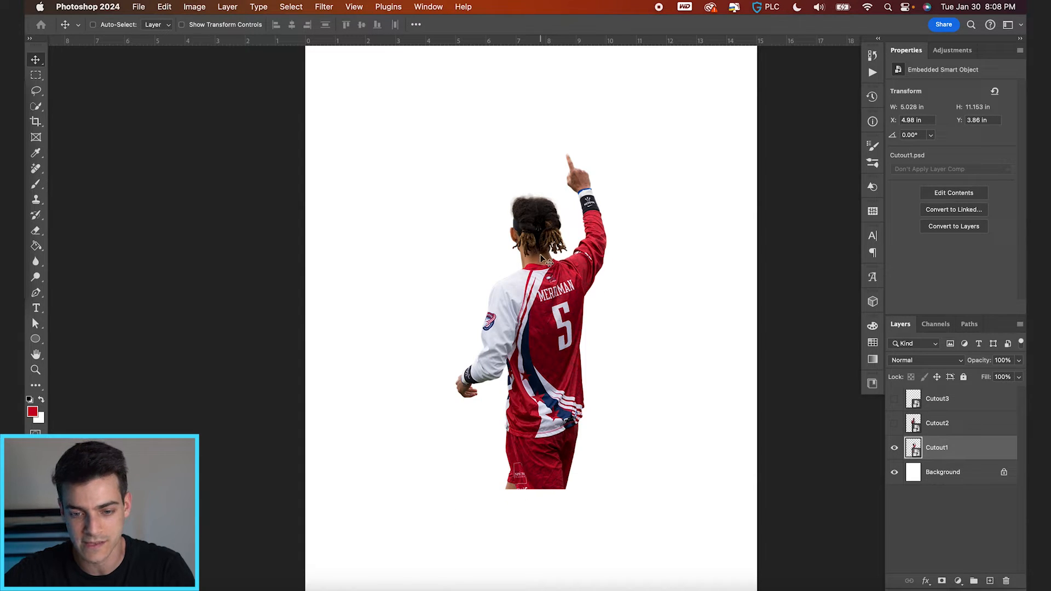
key("super+t")
left_click_drag(616, 149, 639, 94)
scroll(578, 242, "down", 2)
scroll(578, 243, "down", 1)
left_click_drag(579, 264, 576, 253)
- Show the Cutout2 layer and move its clapping figure to the left side of the Cutout1 figure
left_click(919, 430)
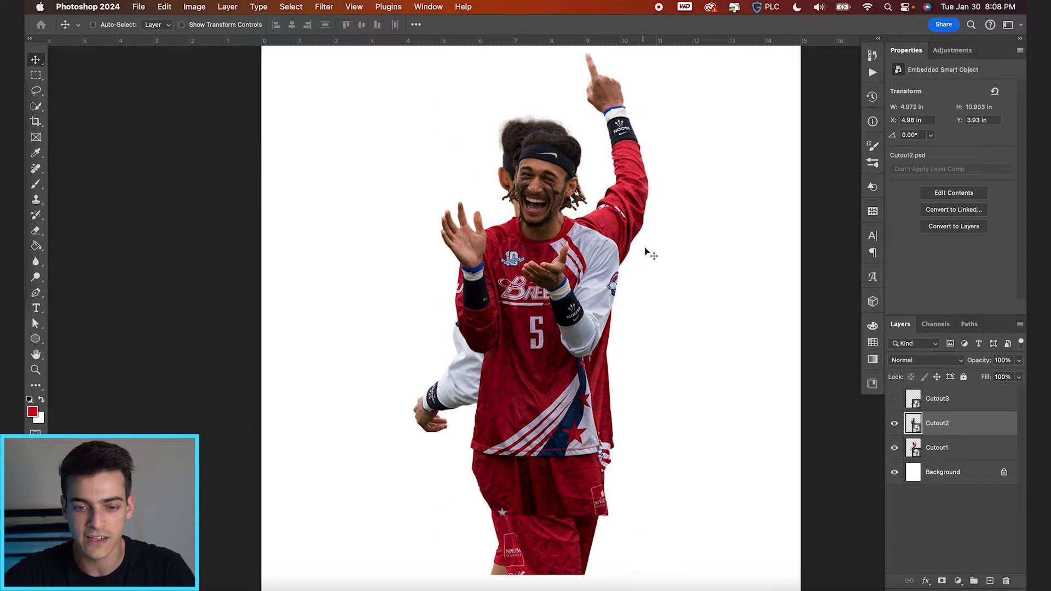
left_click_drag(652, 295, 572, 323)
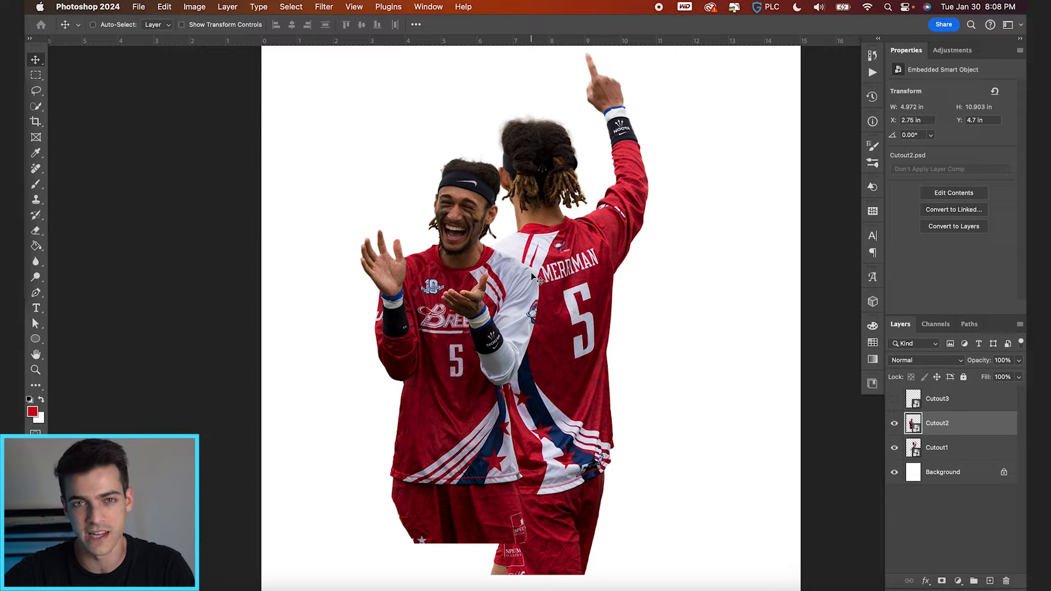
left_click_drag(531, 272, 521, 244)
- Scale Cutout2 to 110.34% divided by 1.6, matching it against Cutout1, and place it over Cutout1's left arm
key("ctrl+t")
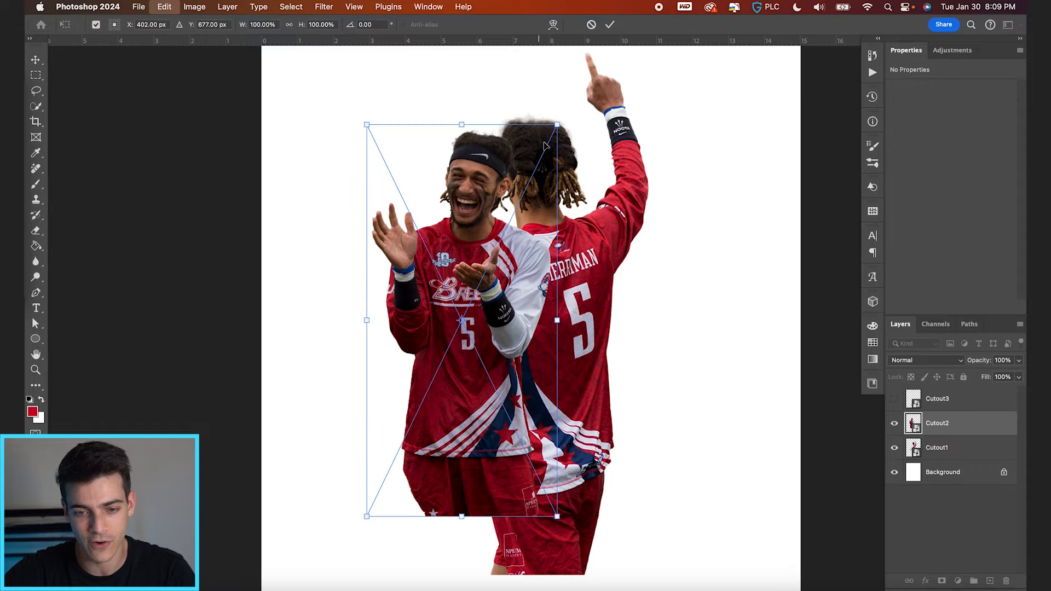
left_click_drag(558, 125, 572, 99)
left_click_drag(528, 230, 638, 239)
left_click_drag(672, 118, 685, 109)
left_click_drag(629, 239, 633, 247)
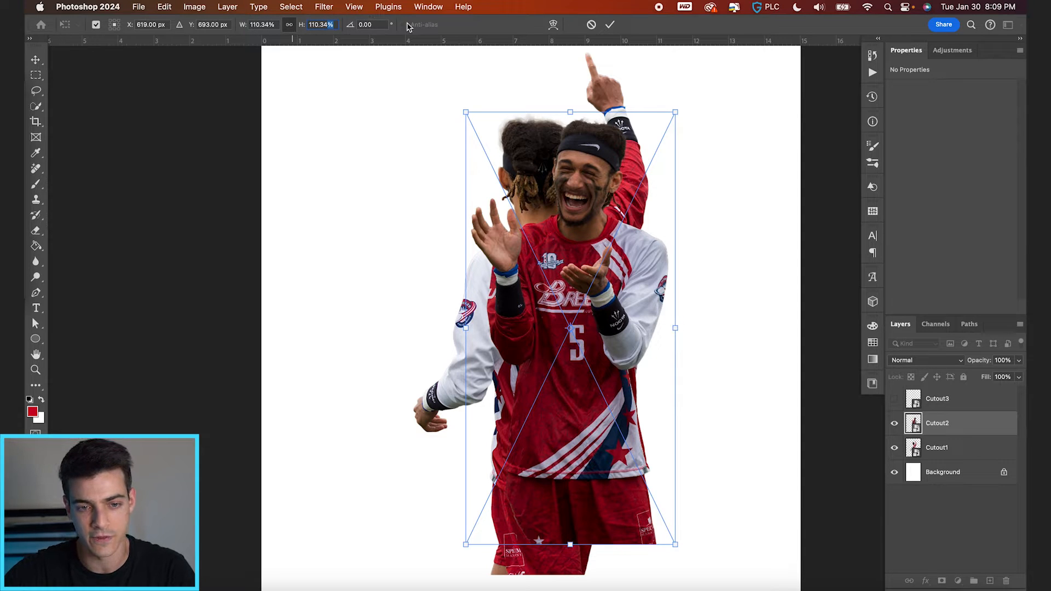
key("BackSpace")
type("/1.6")
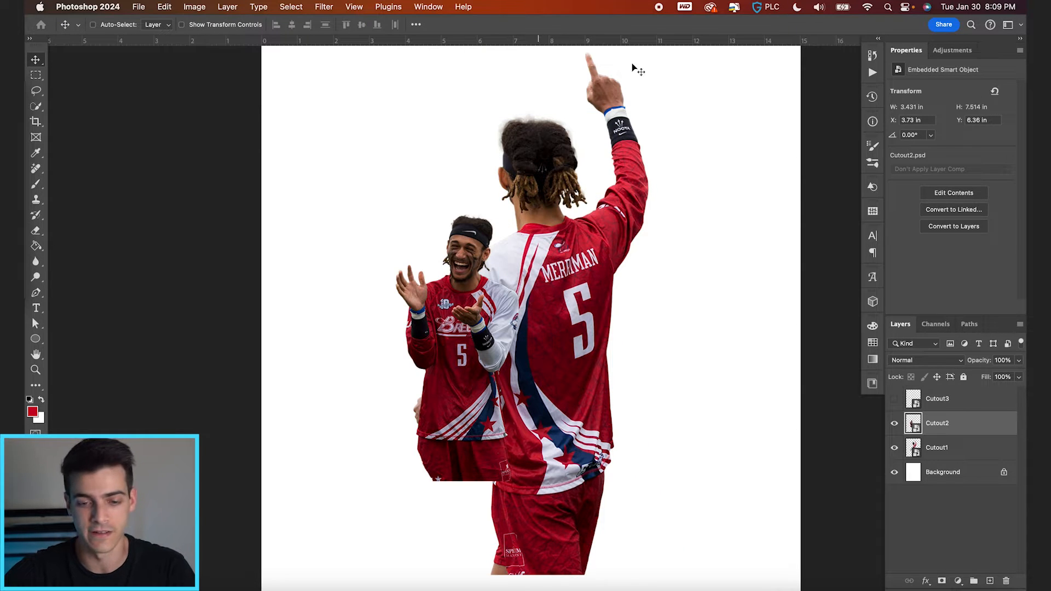
- Show Cutout3 and enlarge it to about 196% over the other figures to match their body proportions
left_click(895, 399)
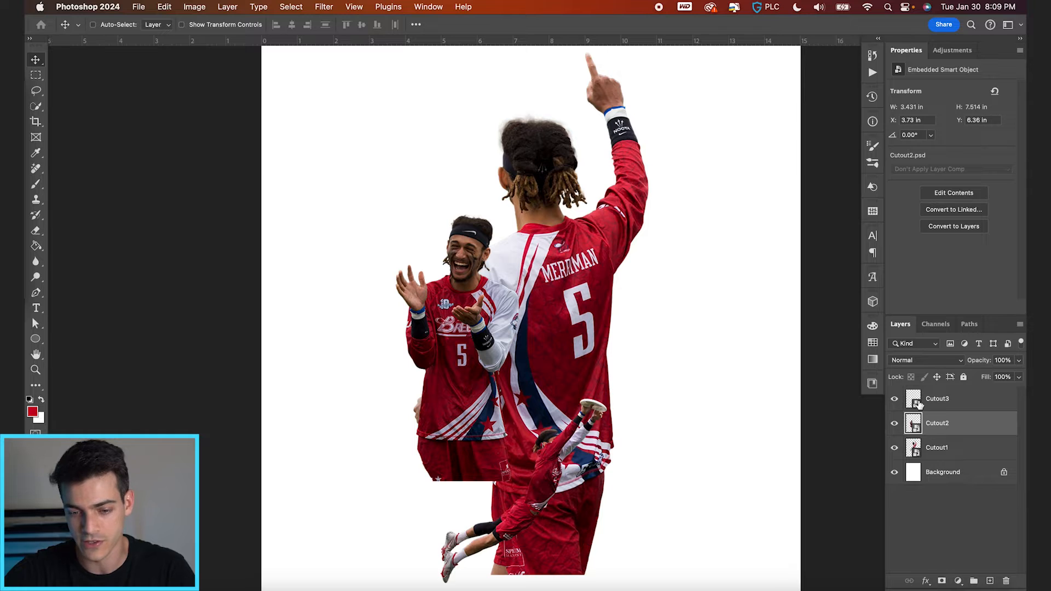
left_click(925, 405)
key("ctrl+t")
left_click_drag(611, 396, 836, 279)
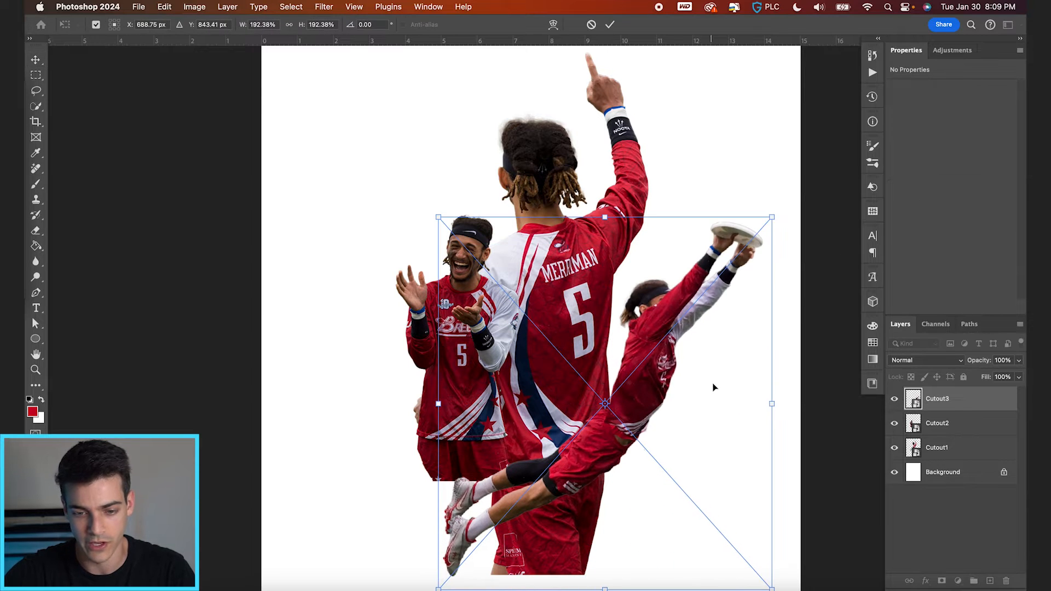
left_click_drag(716, 387, 553, 339)
left_click_drag(612, 168, 628, 160)
mouse_move(552, 306)
left_mouse_down()
mouse_move(569, 311)
mouse_move(541, 310)
left_mouse_up()
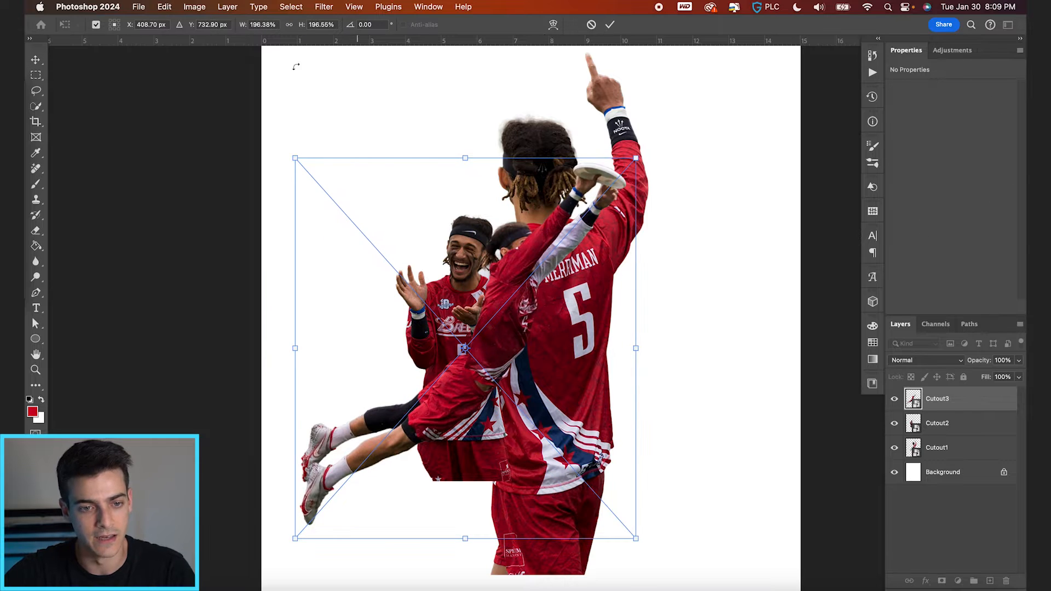
- Scale Cutout3 down proportionally to about 5.68 × 6.31 in and move it in front of Cutout1's lower body
left_click(289, 24)
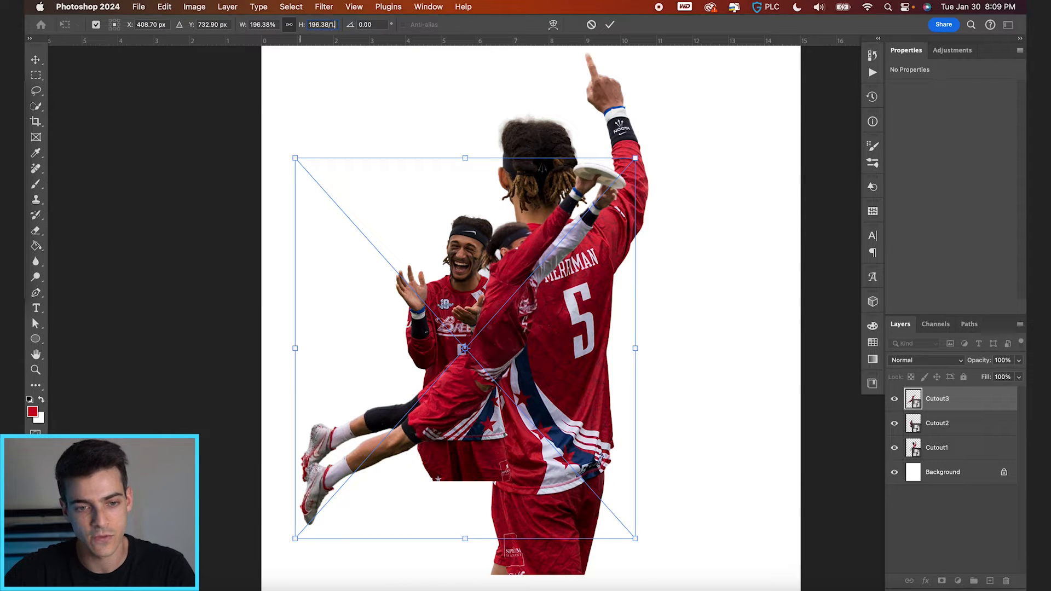
key("Return")
key("Return")
left_click_drag(548, 300, 597, 423)
key("super+0")
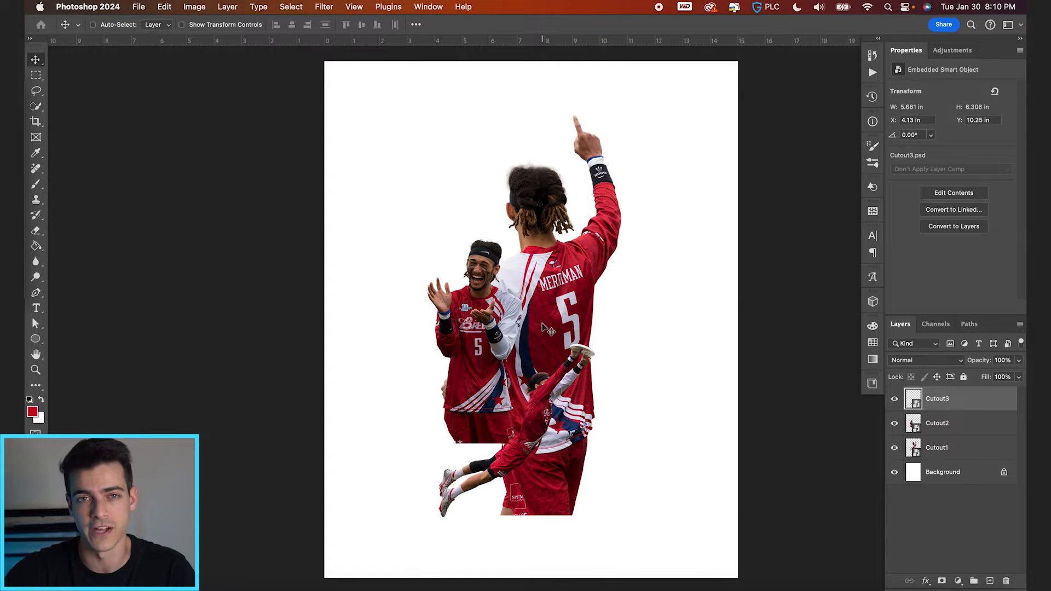
- Add a dark blue "5" text layer in Eurostile Extd Black directly above the Background layer
left_click(941, 478)
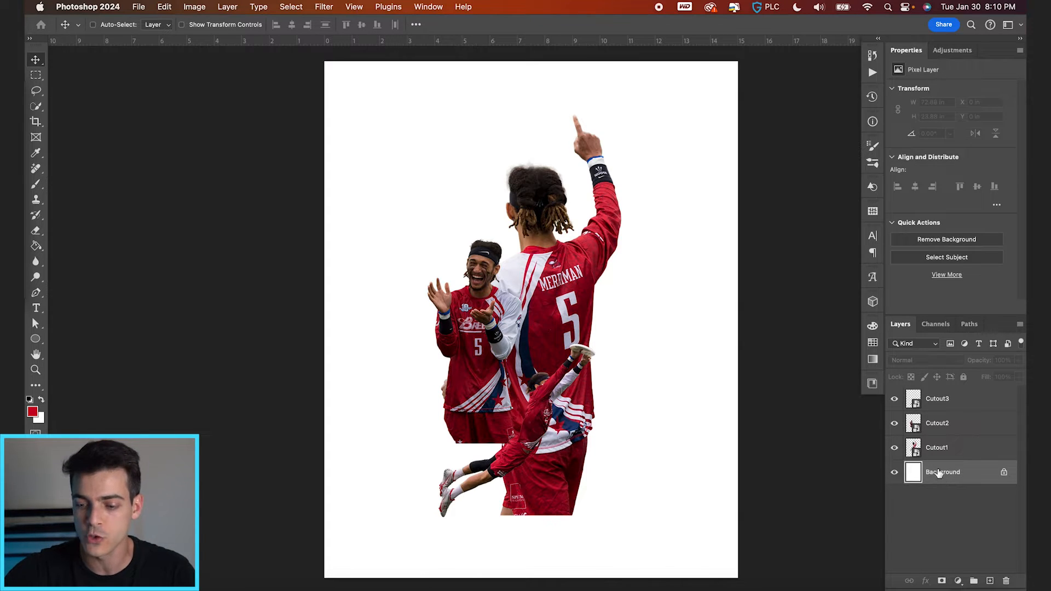
key("super+shift+alt+n")
key("t")
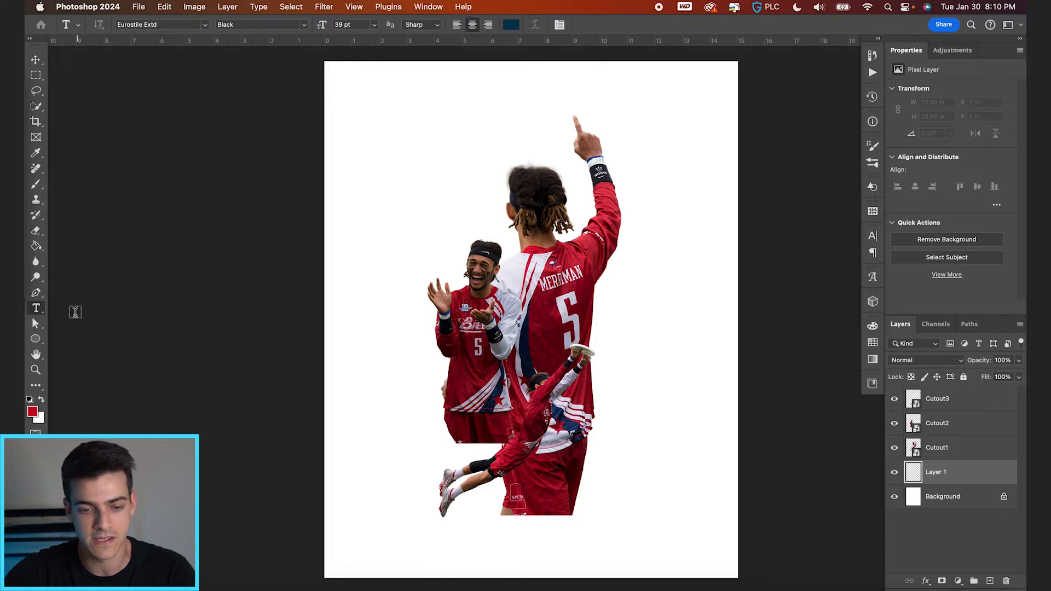
left_click(515, 341)
key("BackSpace")
left_click(602, 25)
- Enlarge the 5 to about 985 pt and, with the grid shown, center it horizontally on the page behind the cutouts
key("super+t")
left_click_drag(525, 327, 739, 174)
key("Return")
key("super+apostrophe")
key("super+a")
key("v")
left_click(384, 23)
key("super+t")
left_click_drag(704, 138, 712, 134)
key("Return")
- Check the 5's side margins against the grid and hide the grid
key("super+equal")
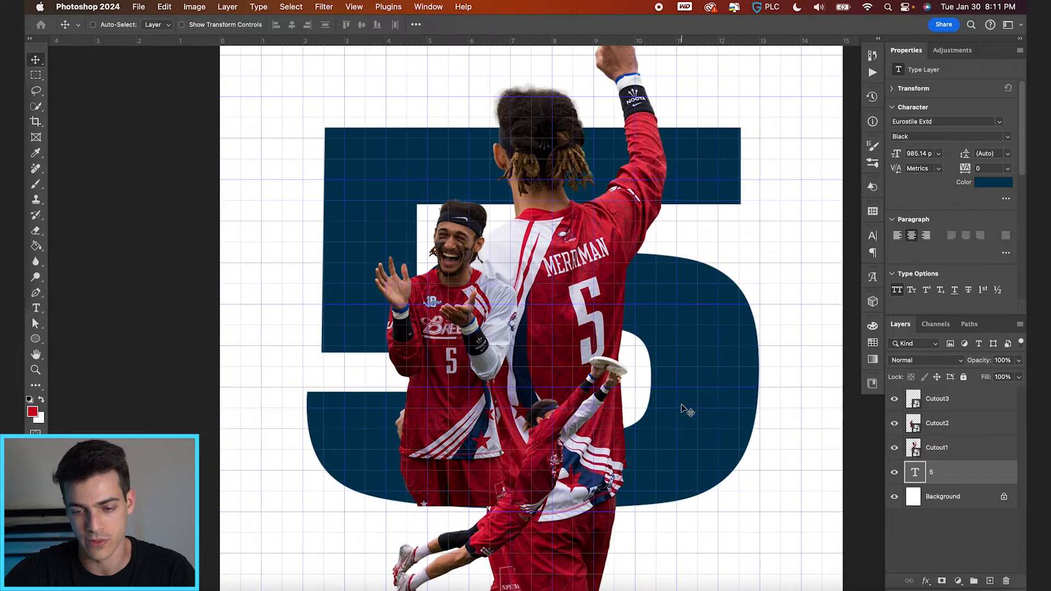
scroll(682, 410, "right", 5)
scroll(647, 373, "up", 2)
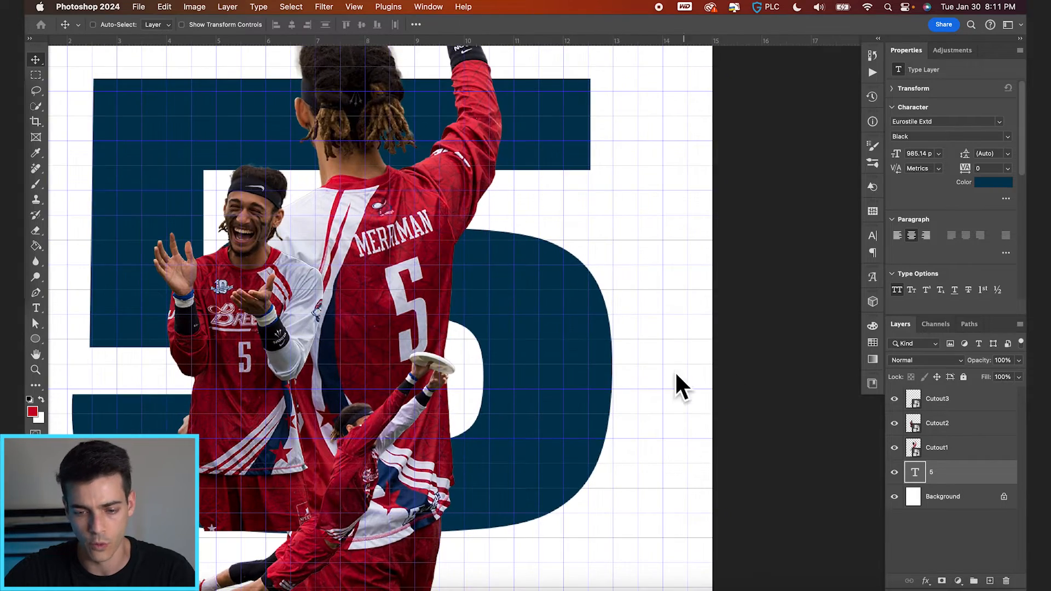
scroll(689, 379, "left", 5)
key("super+0")
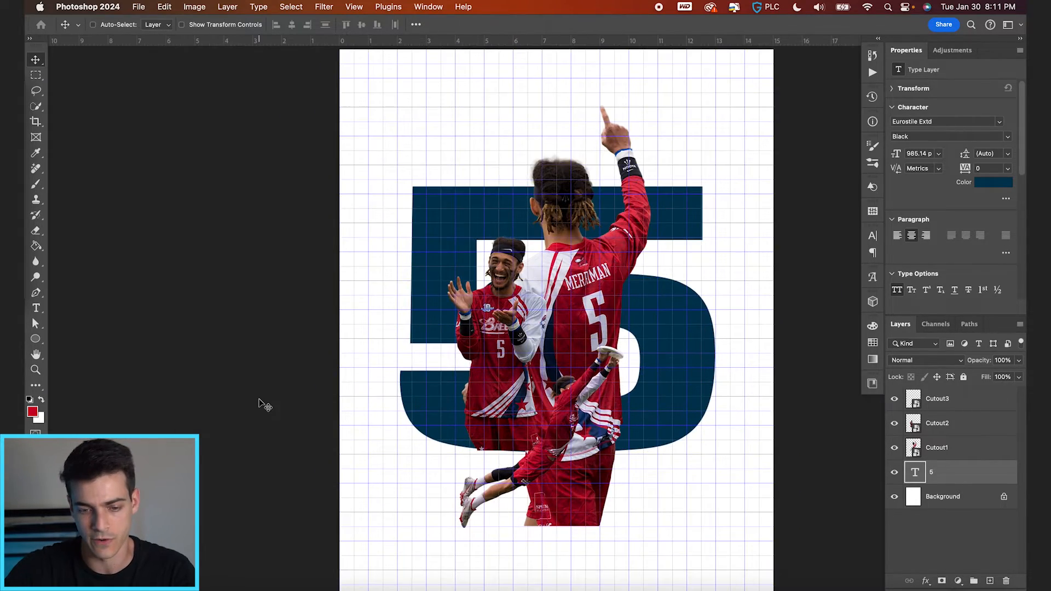
key("super+apostrophe")
- Move Cutout2 straight down to about Y 7.09 in so its shorts extend past the 5's lower curve
key("super+equal")
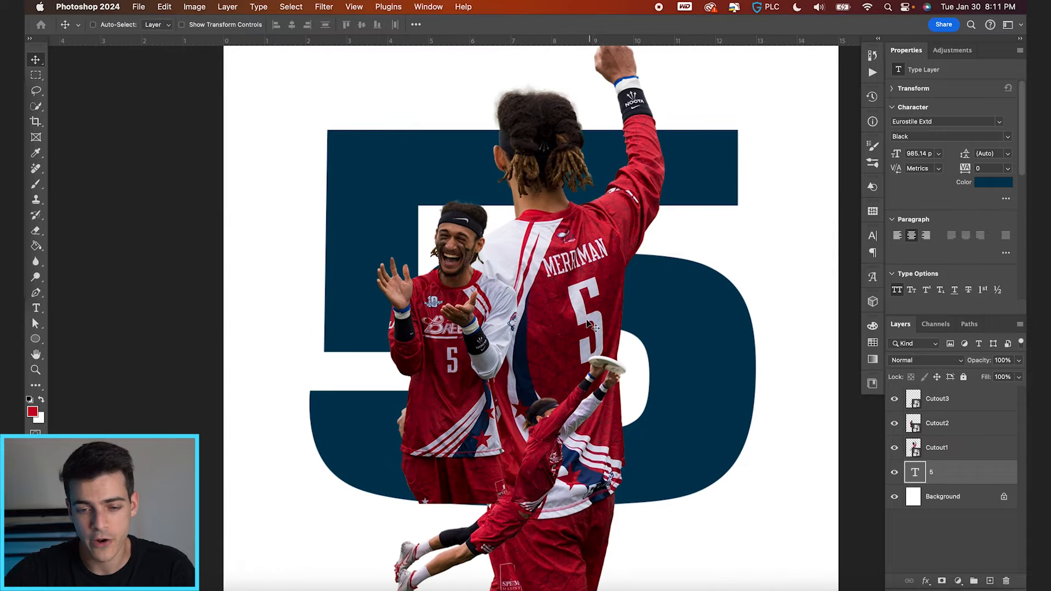
key("super+equal")
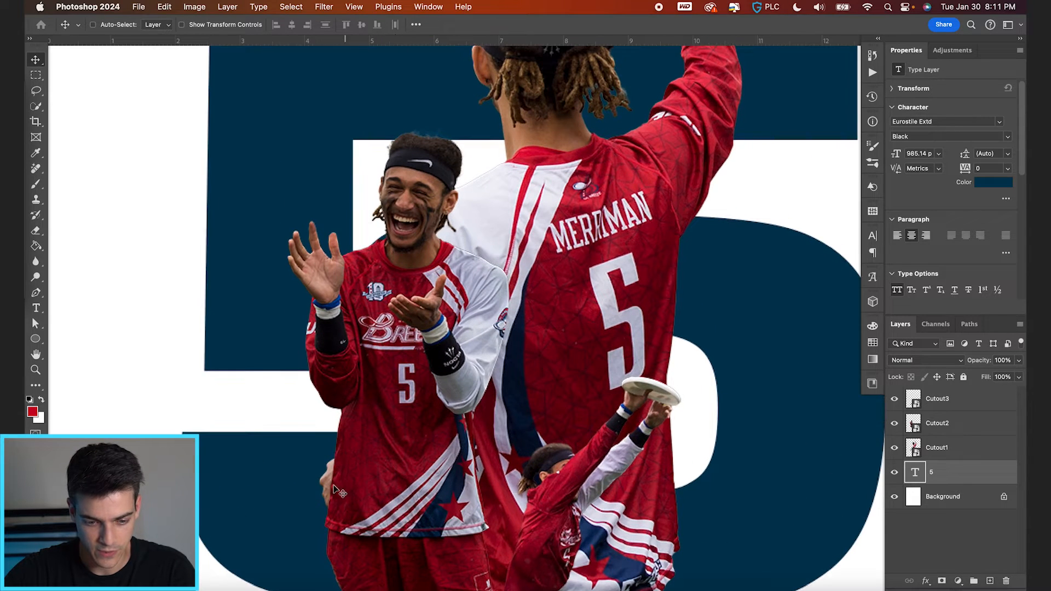
scroll(333, 468, "down", 2)
left_click(955, 449)
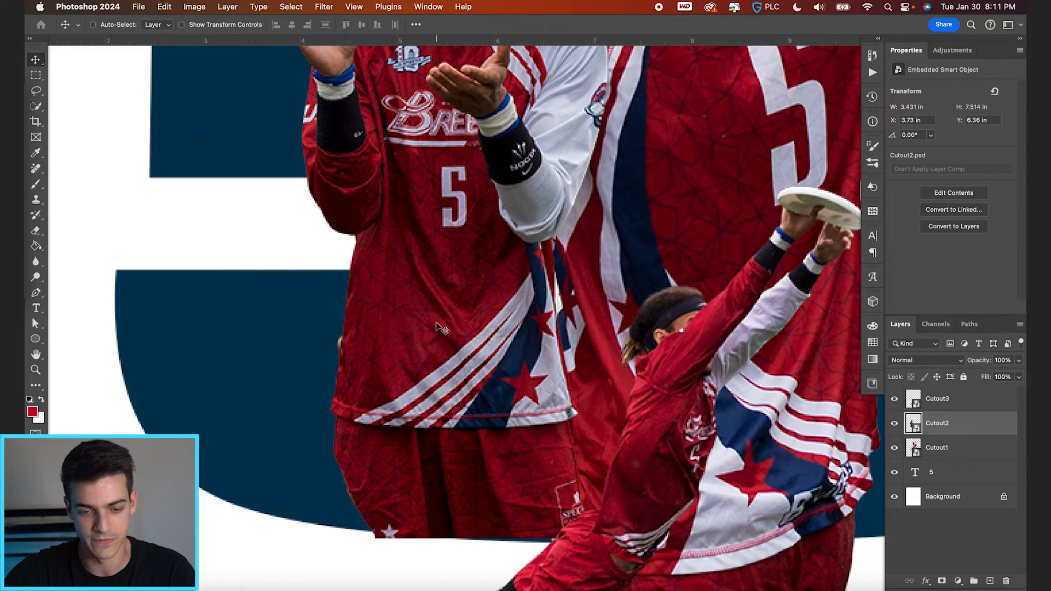
key("super+minus")
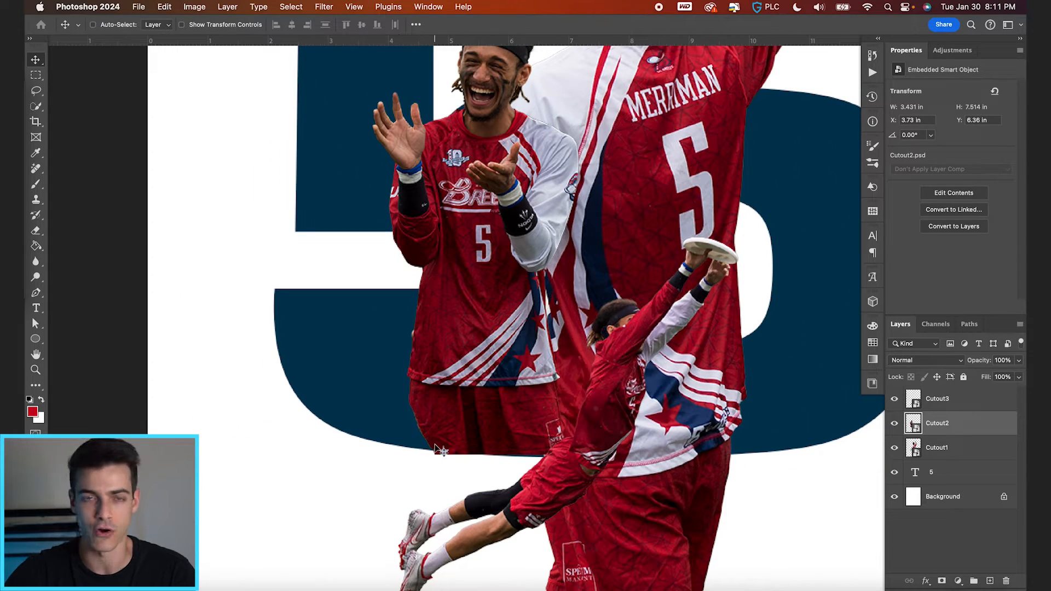
left_click_drag(485, 303, 486, 347)
key("super+plus")
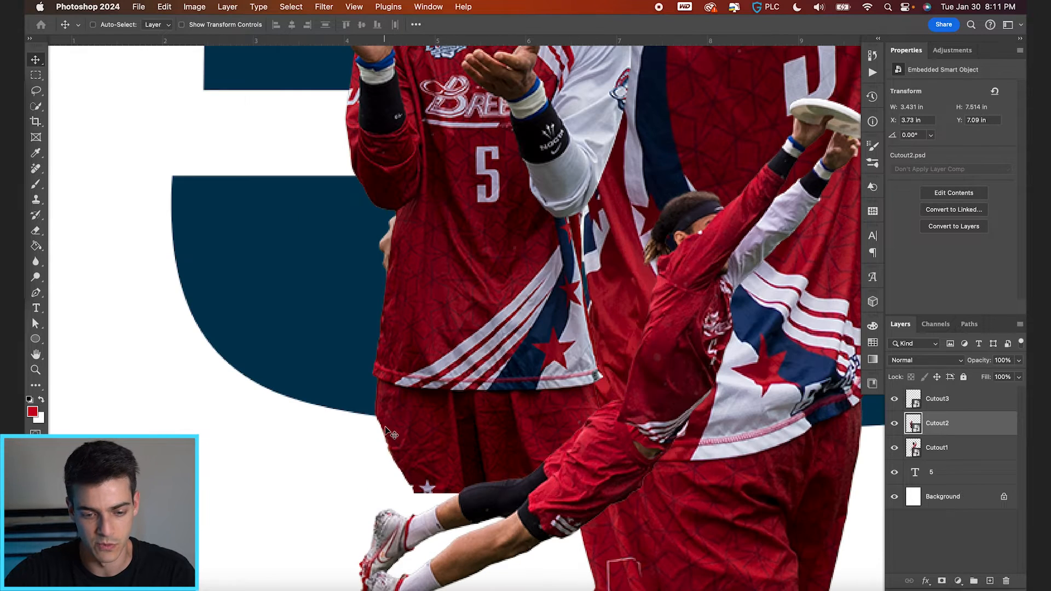
key("super+minus")
key("super+minus")
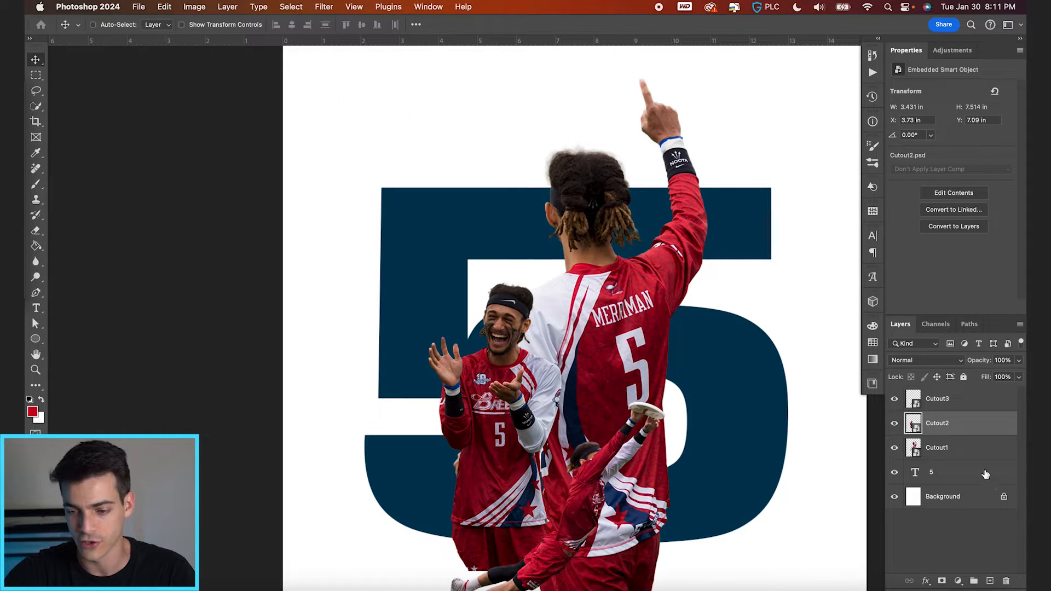
- Add an empty layer mask to the Cutout1 layer
left_click(958, 446)
key("super+minus")
key("super+plus")
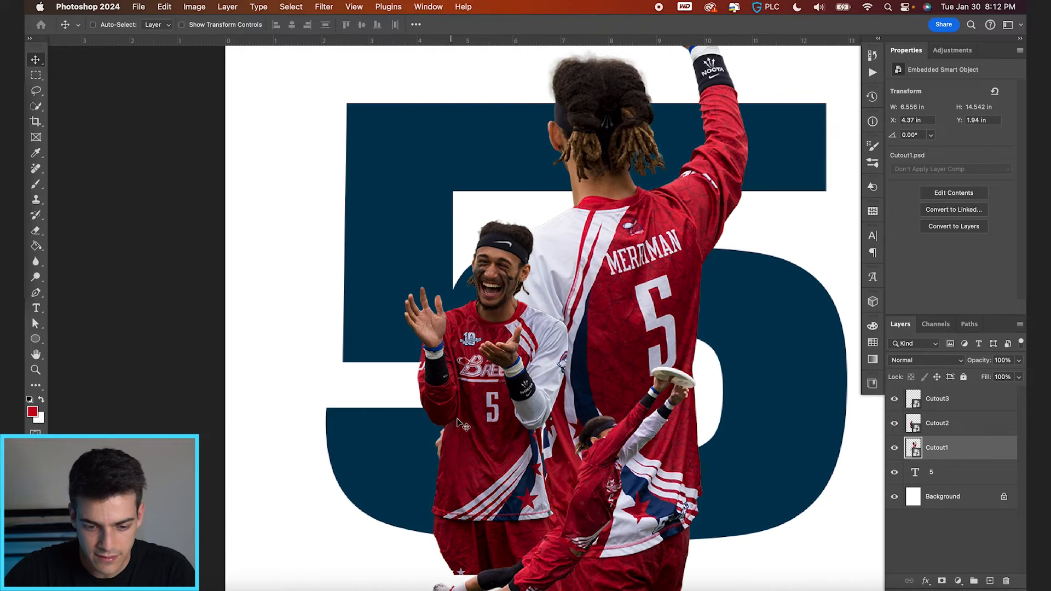
left_click(942, 581)
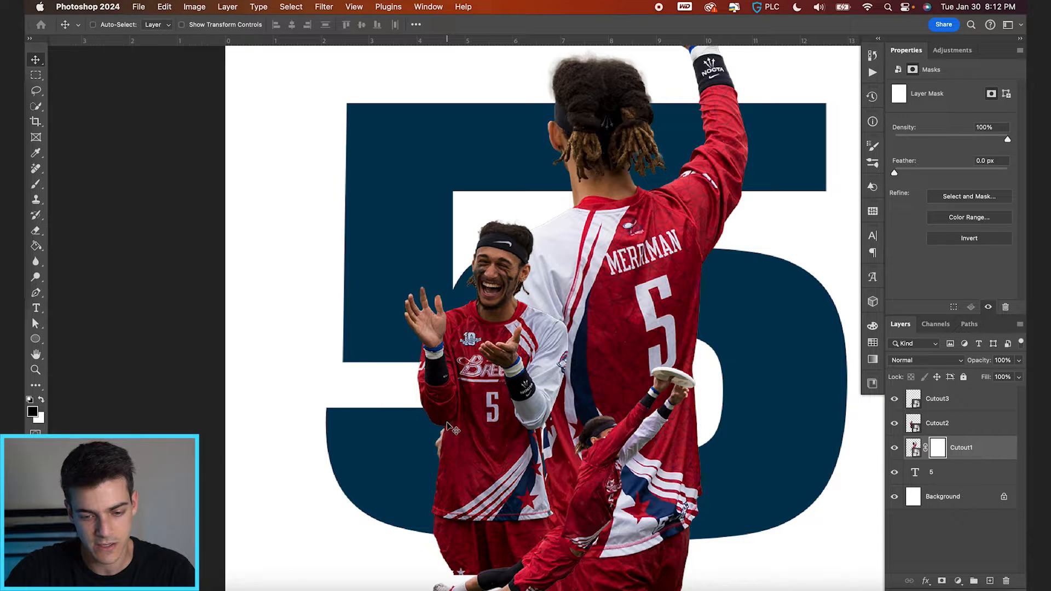
- Paint black on Cutout1's mask with a 70 px brush to hide the hand sticking out behind Cutout2
key("b")
key("bracketleft")
key("bracketleft")
key("bracketleft")
key("bracketleft")
key("bracketleft")
key("bracketleft")
key("bracketleft")
key("bracketleft")
left_click_drag(438, 436, 441, 455)
key("super+minus")
key("super+minus")
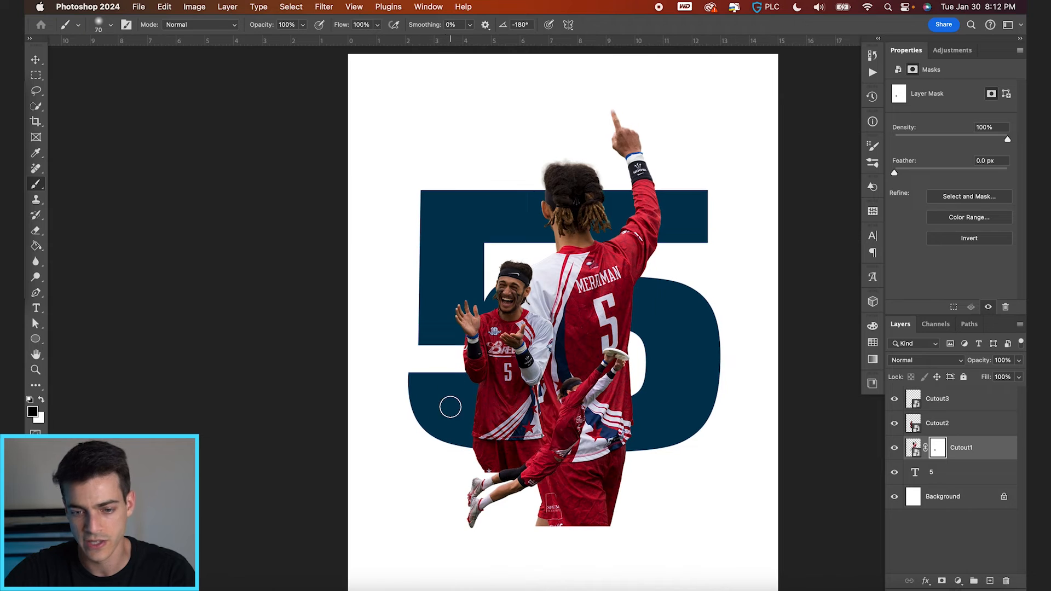
- Load the outline of the 5 text layer as a selection
key("v")
left_click(940, 402)
left_click(925, 478)
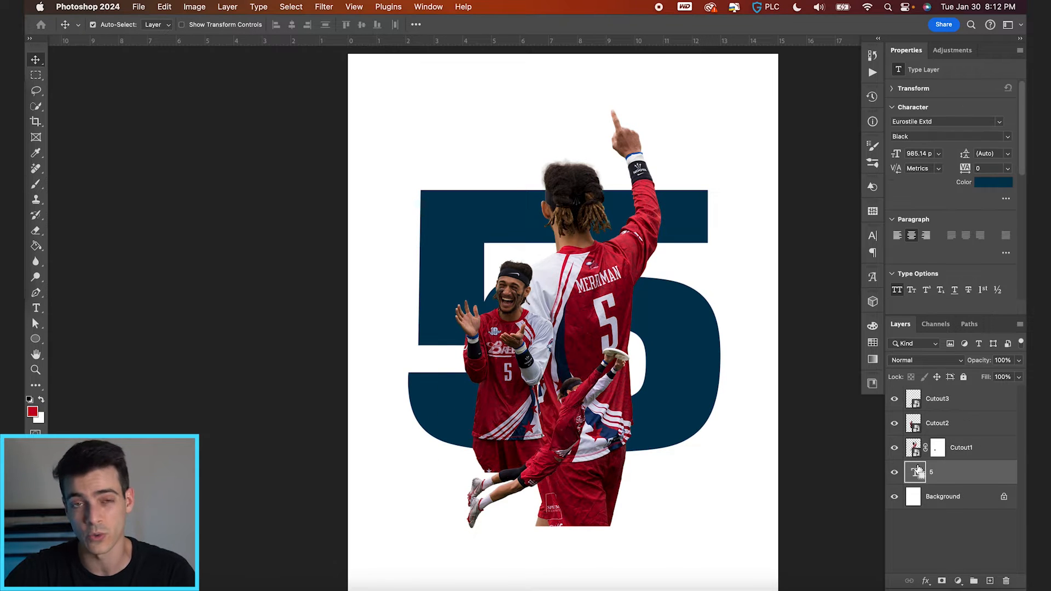
left_click(915, 473, "super")
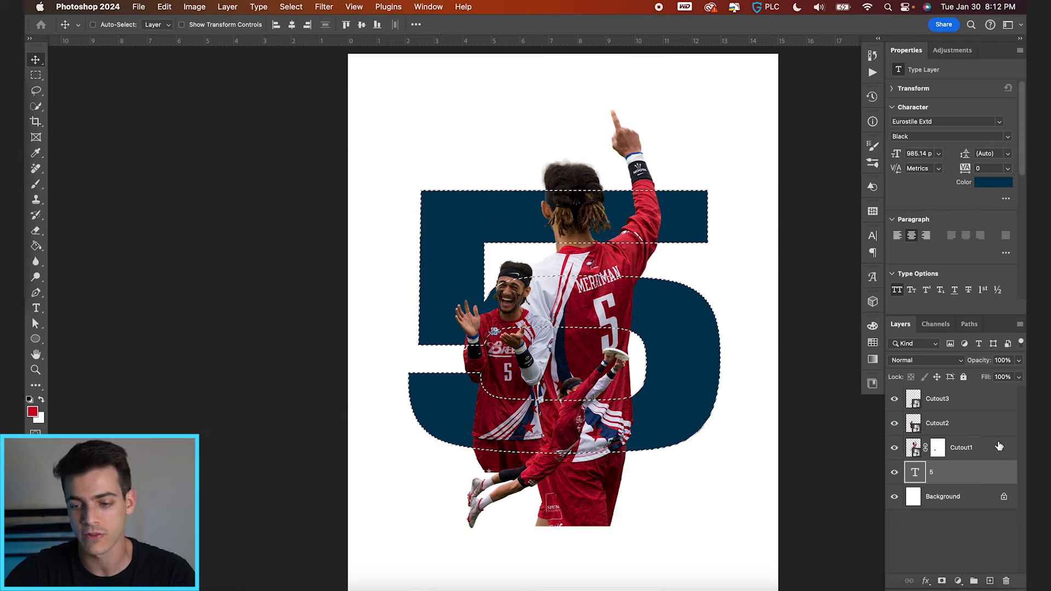
- Check which figures Cutout2 and Cutout1 hold, and put both layers into one group
left_click(958, 428)
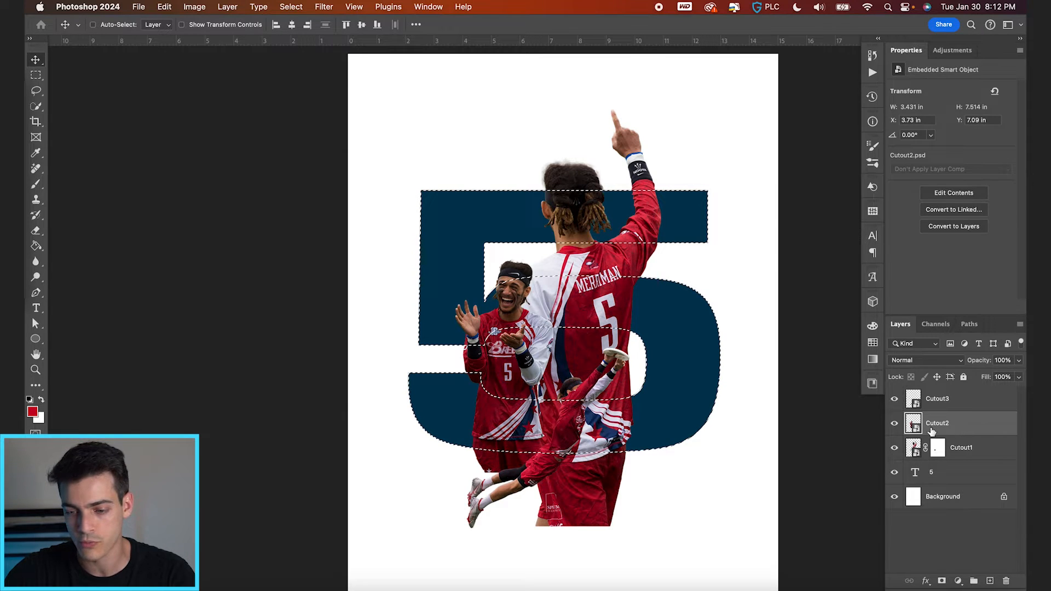
left_click(897, 426)
left_click(897, 426)
left_click(896, 448)
left_click(895, 448)
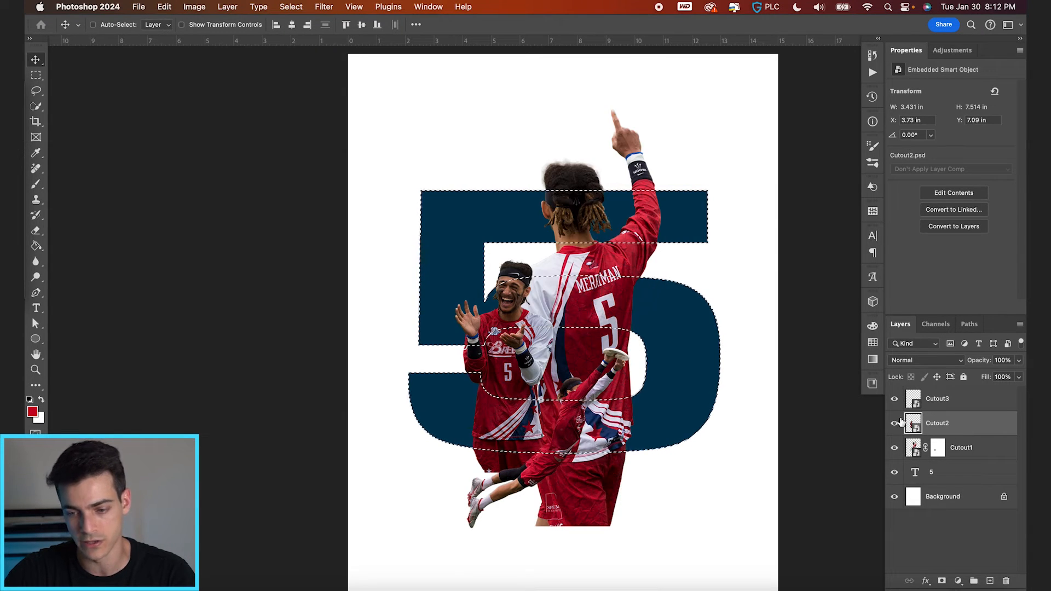
left_click(970, 454, "shift")
left_click(974, 581)
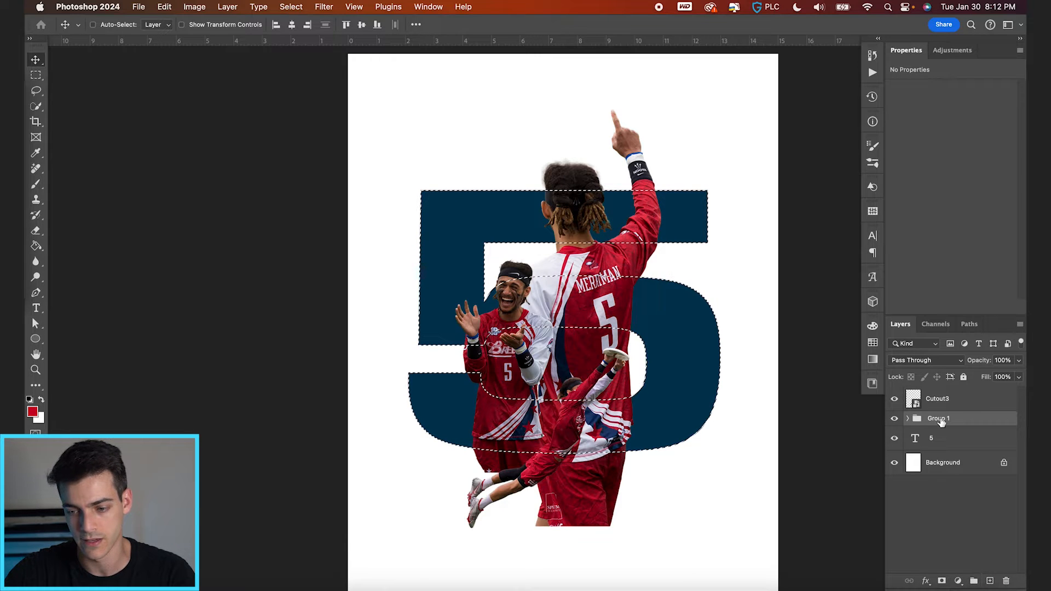
- Name the new group "Big Medium" and mask it with the 5-shaped selection
double_click(939, 419)
type("Big M")
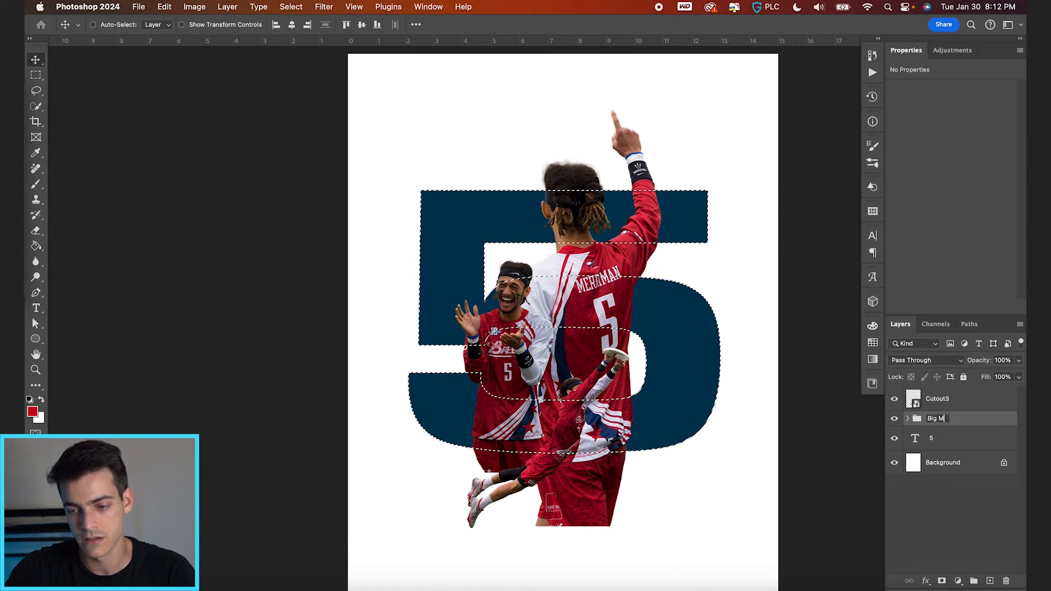
type("edium")
key("Return")
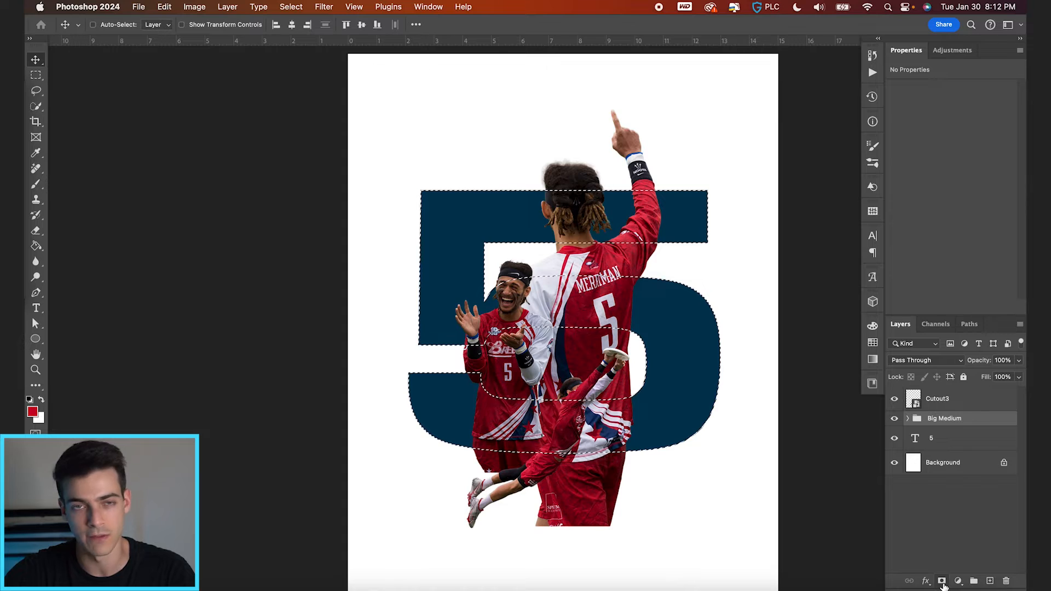
left_click(942, 581)
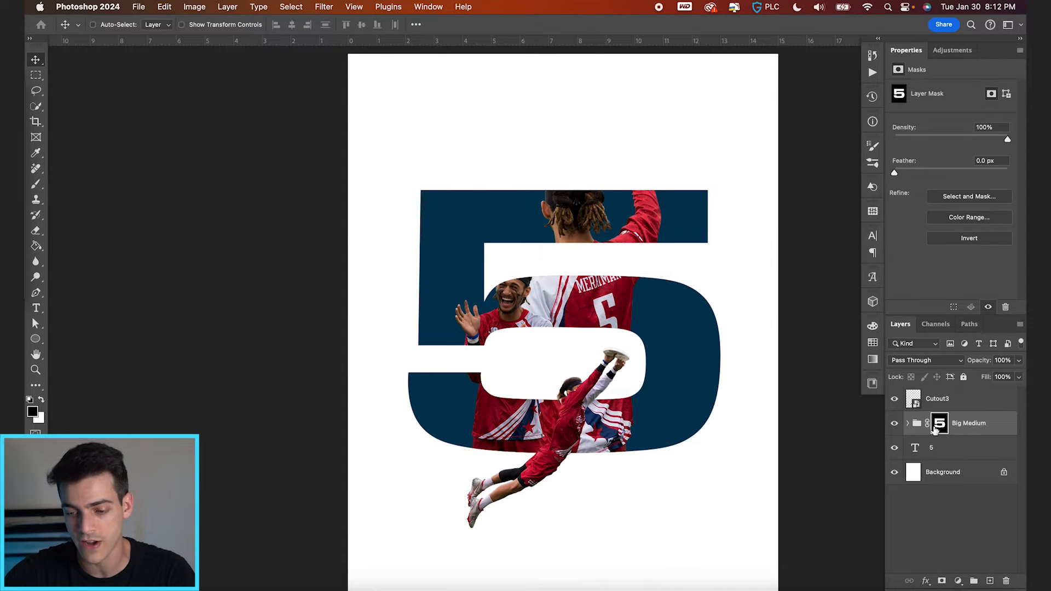
- Paint white on the Big Medium mask with a 200 px brush to reveal both figures above the 5's bottom edge
key("b")
key("bracketright")
key("bracketright")
key("bracketright")
key("bracketright")
key("bracketright")
key("x")
key("bracketleft")
mouse_move(553, 345)
left_mouse_down()
mouse_move(511, 352)
mouse_move(593, 358)
left_mouse_up()
left_click_drag(583, 338, 582, 505)
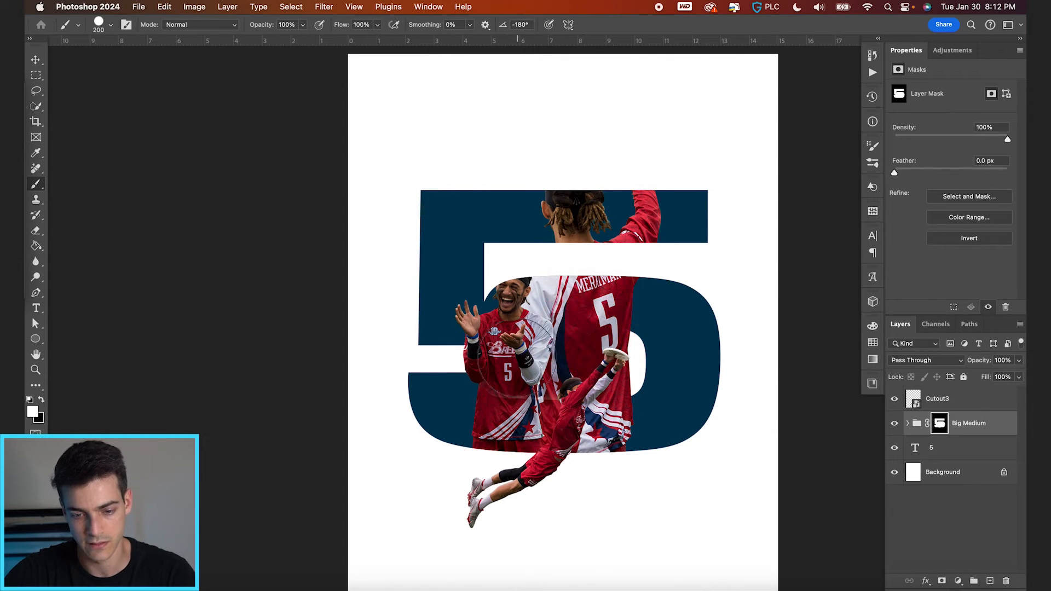
mouse_move(572, 356)
left_mouse_down()
mouse_move(539, 307)
mouse_move(542, 274)
mouse_move(634, 249)
mouse_move(563, 164)
mouse_move(608, 123)
left_mouse_up()
scroll(521, 499, "up", 2)
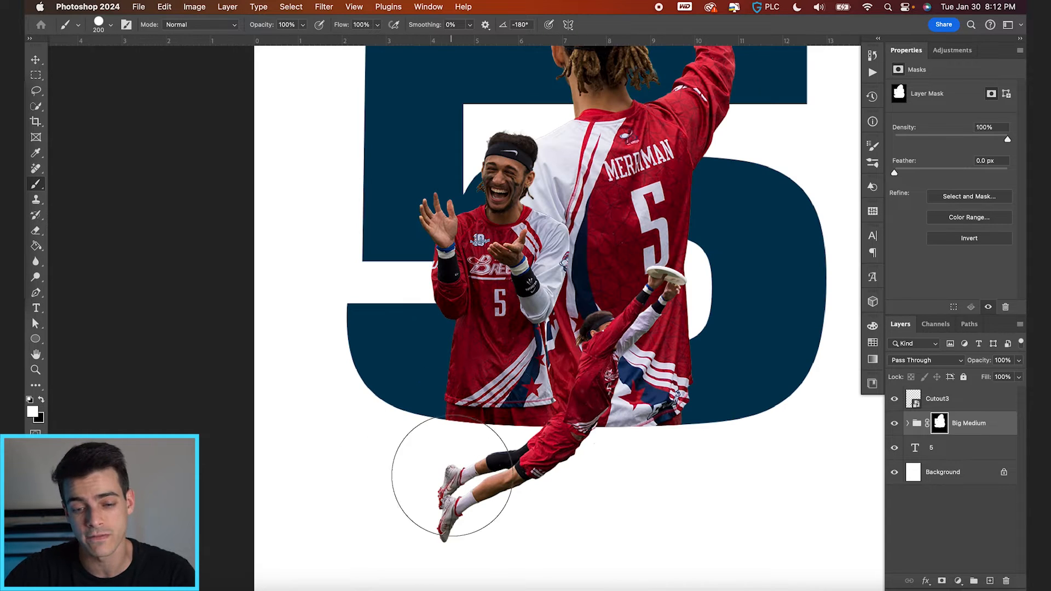
- Load the outline of the 5 text layer as a selection and check the Cutout1 figure inside the Big Medium group
scroll(586, 434, "down", 3)
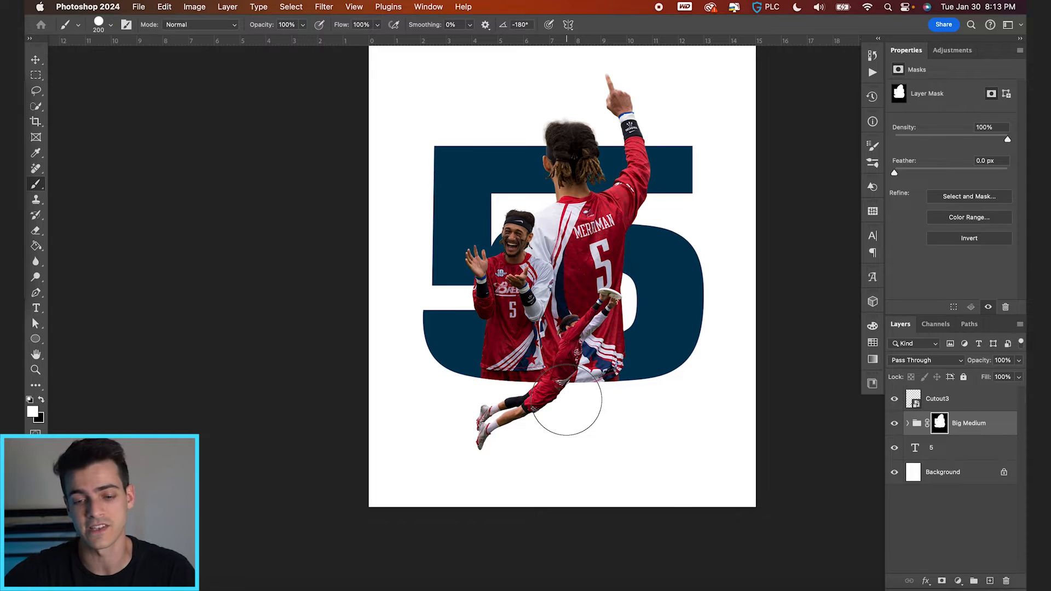
scroll(624, 315, "up", 2)
scroll(602, 323, "up", 2)
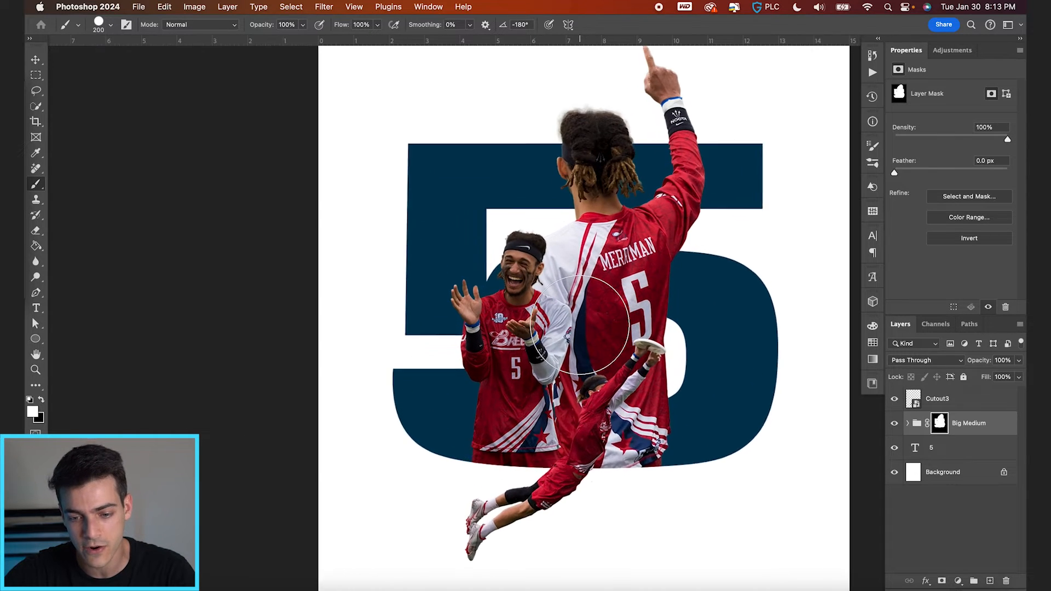
left_click(914, 447, "super")
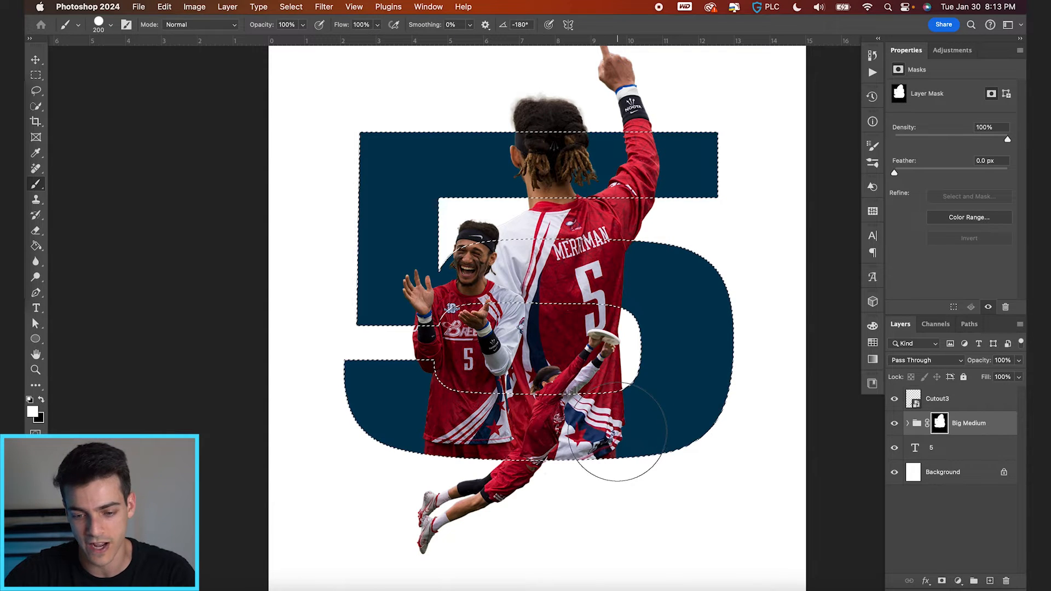
left_click(907, 424)
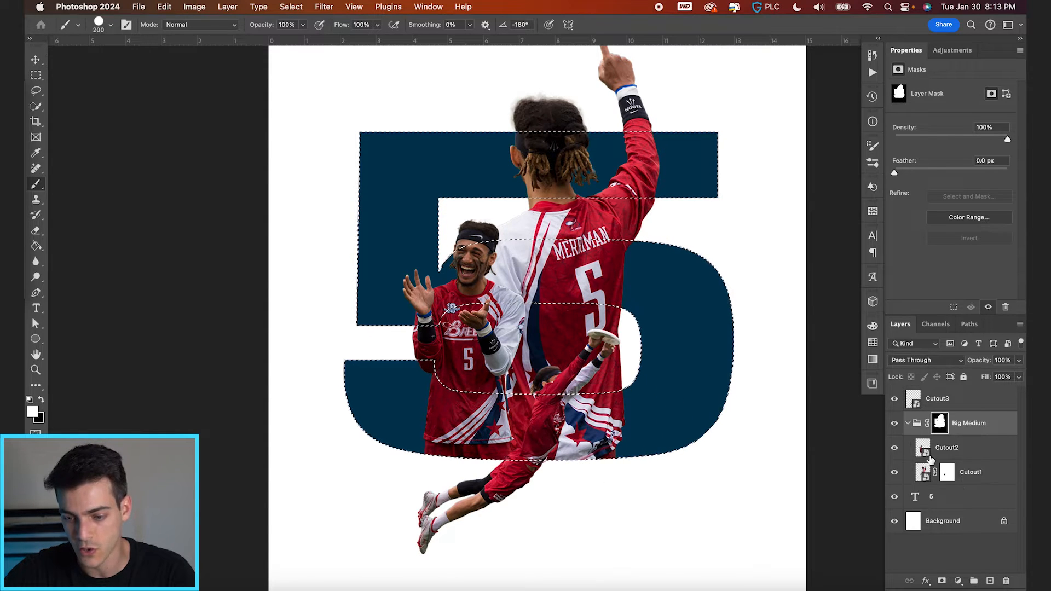
left_click(894, 473)
left_click(894, 472)
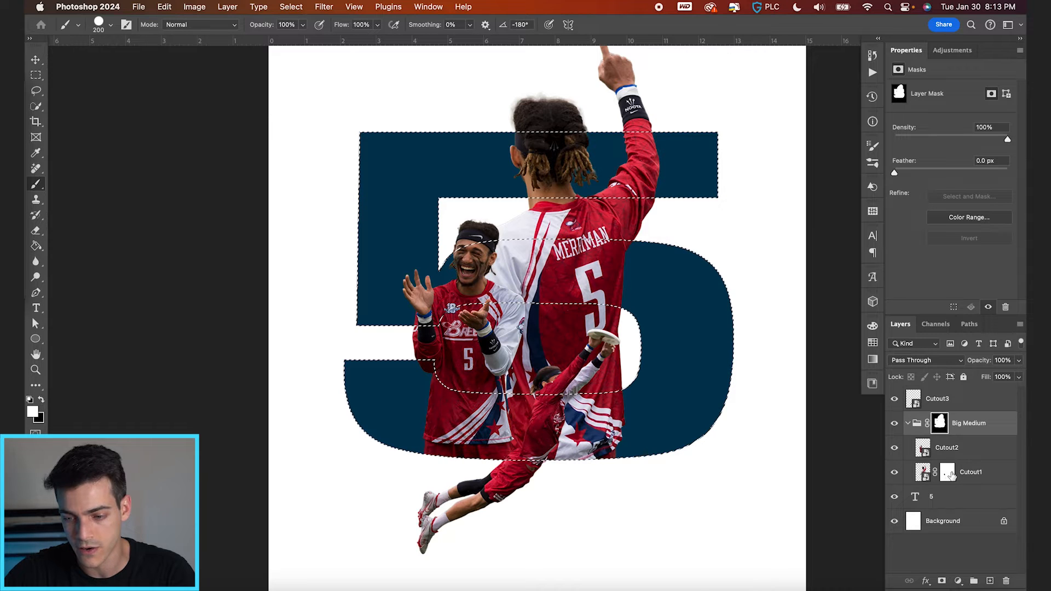
- Paint black on the Cutout1 mask within the selection to hide the large player's lower jersey over the 5's bottom bar, and deselect
left_click(947, 472)
key("x")
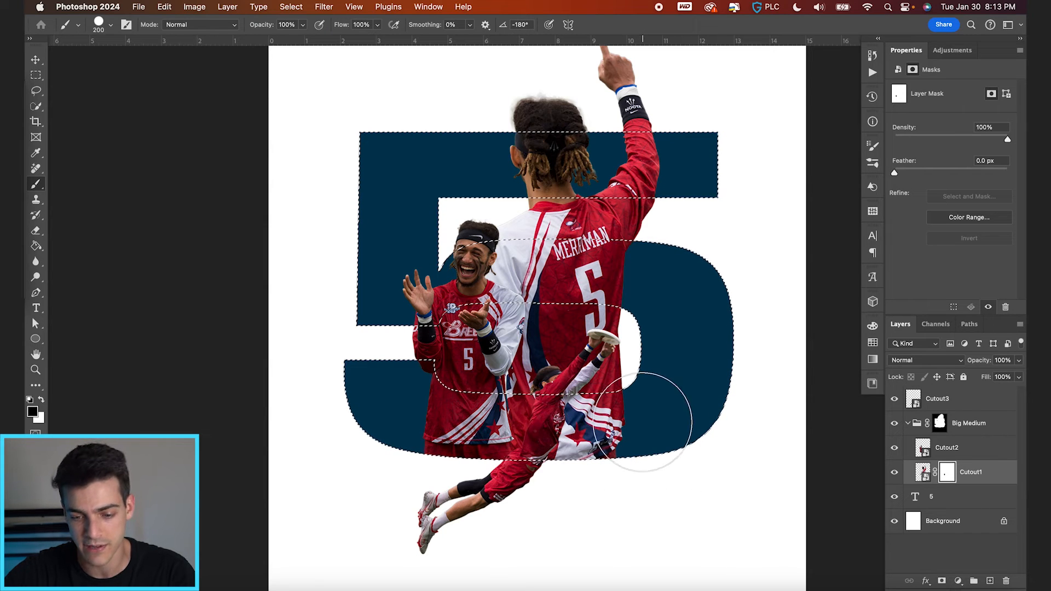
mouse_move(642, 424)
left_mouse_down()
mouse_move(469, 416)
mouse_move(615, 422)
mouse_move(582, 461)
left_mouse_up()
key("super+d")
key("v")
key("super+minus")
key("super+minus")
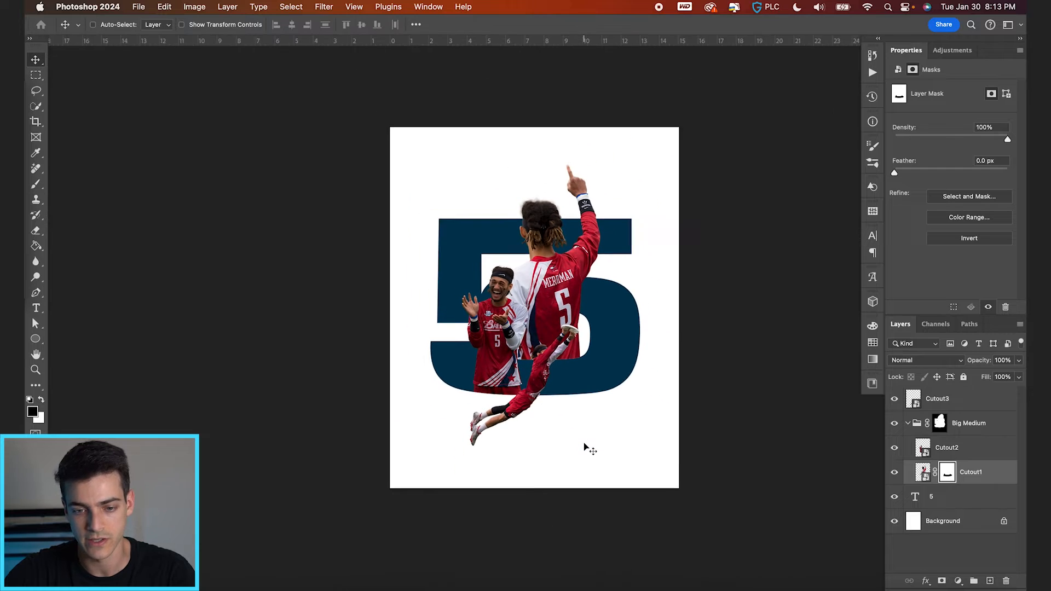
key("super+plus")
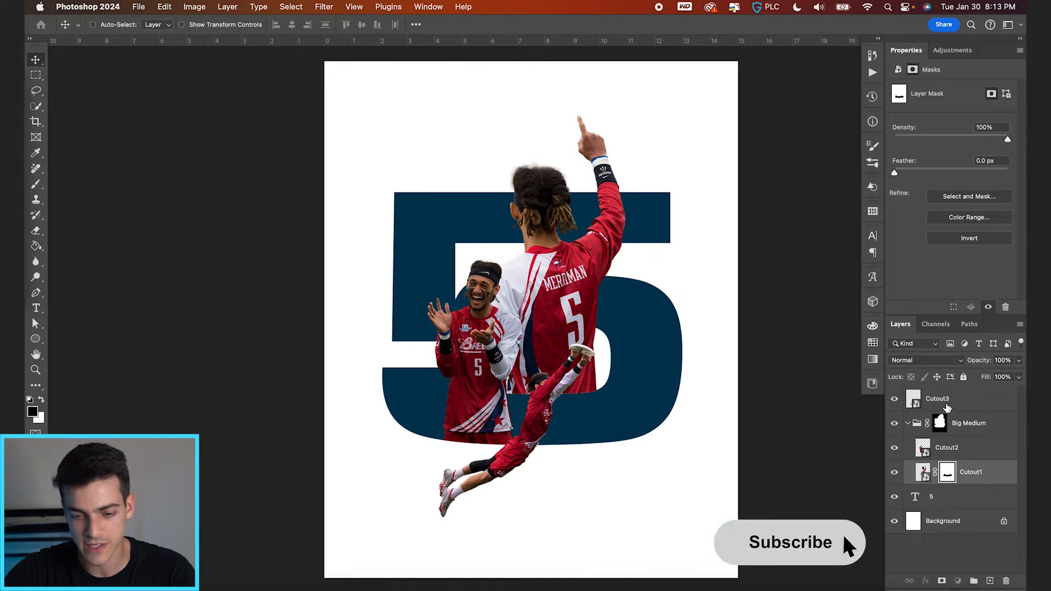
- Shift the diving player of Cutout3 sideways and center it horizontally on the canvas
left_click(551, 382, "super")
left_click_drag(568, 392, 584, 392)
key("super+a")
left_click(291, 25)
key("super+d")
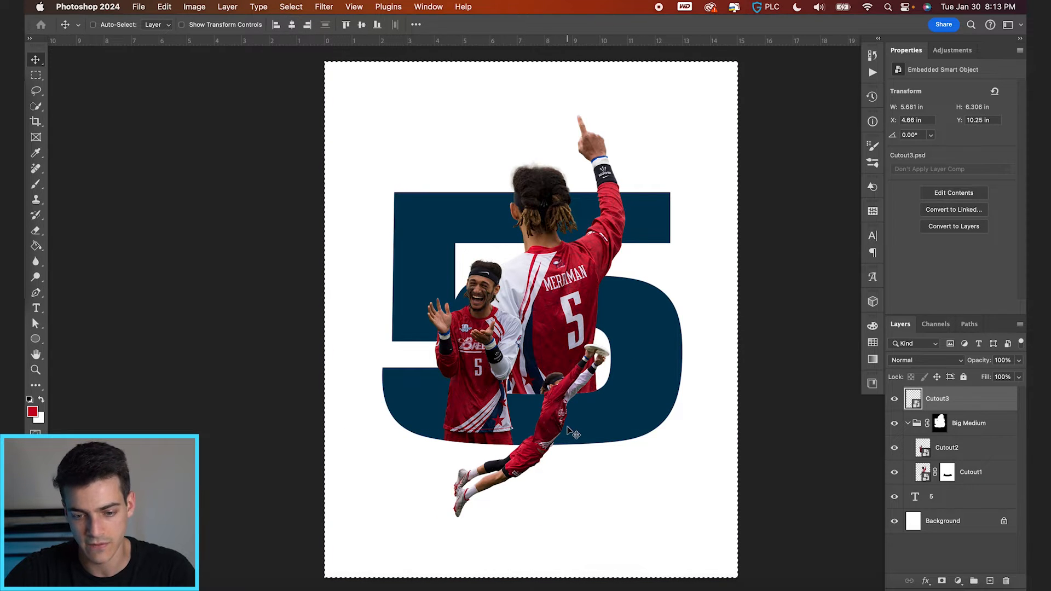
- Fill the diving player's silhouette with black on a new layer directly beneath Cutout3, and deselect
left_click(908, 424)
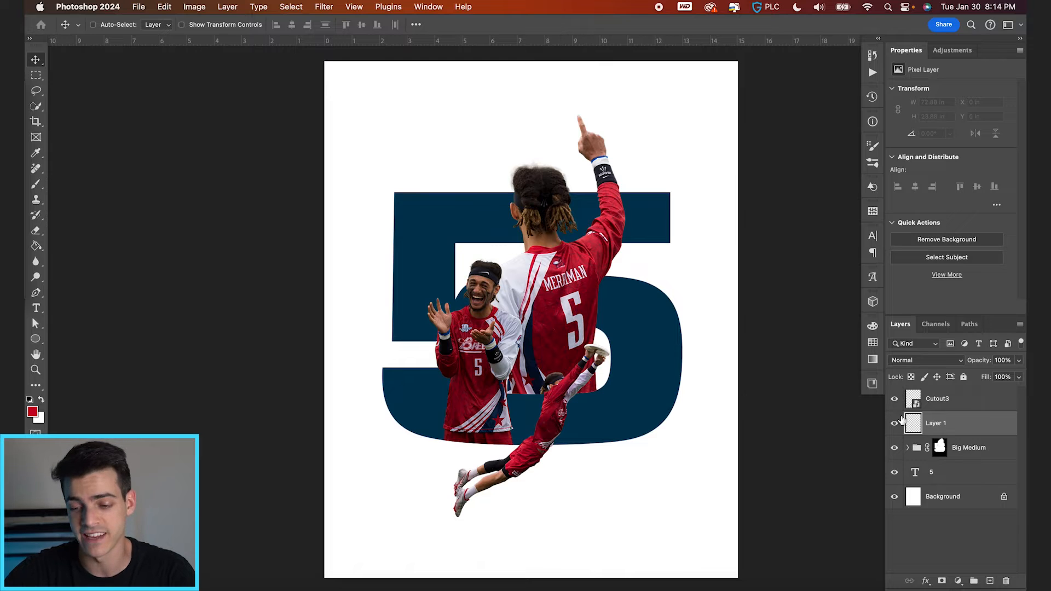
left_click(913, 398, "super")
scroll(531, 424, "up", 3)
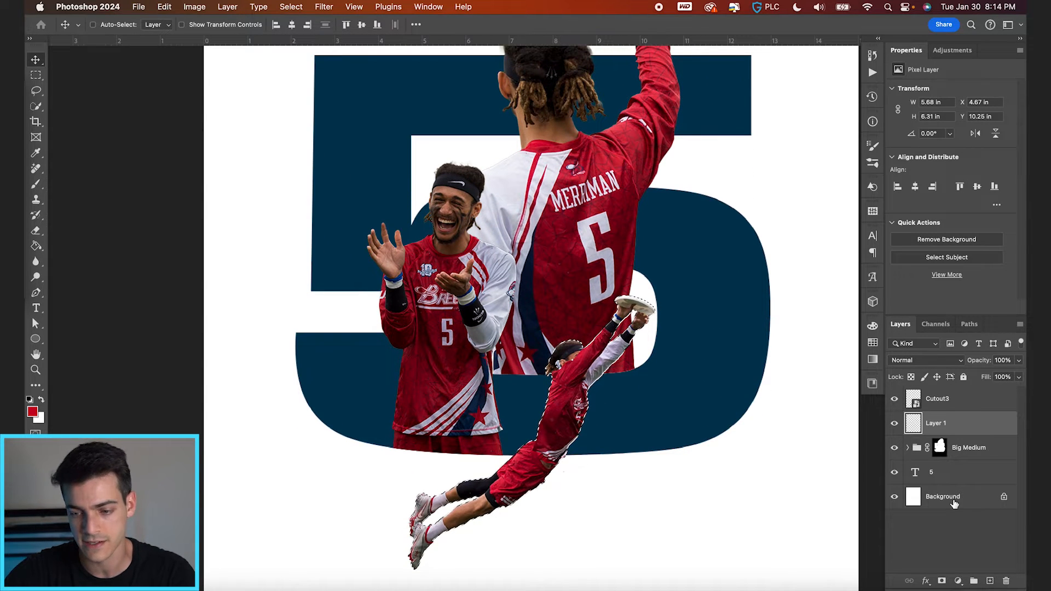
key("g")
key("d")
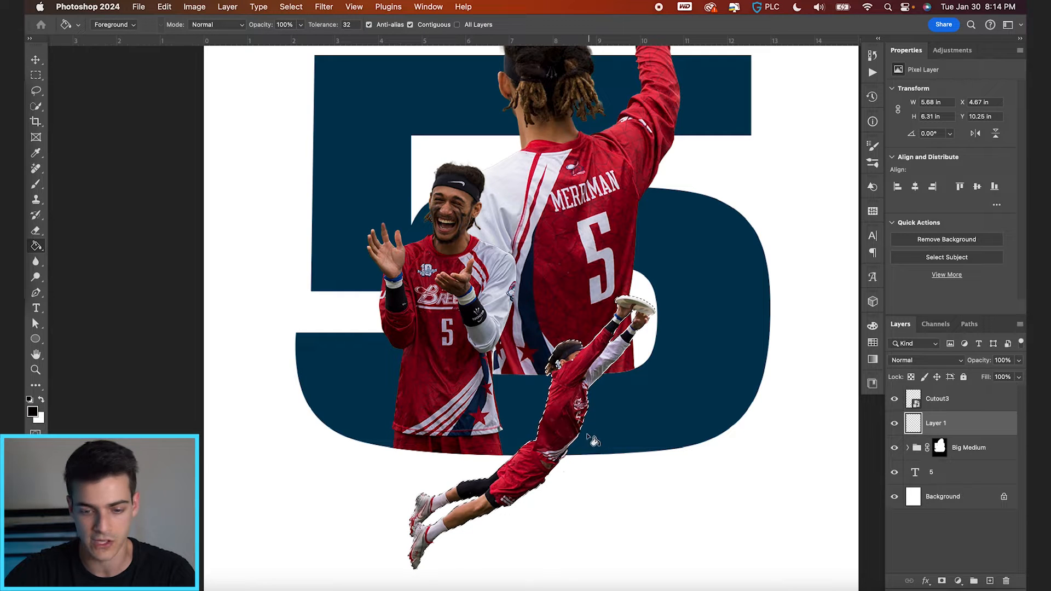
left_click(559, 421)
key("super+d")
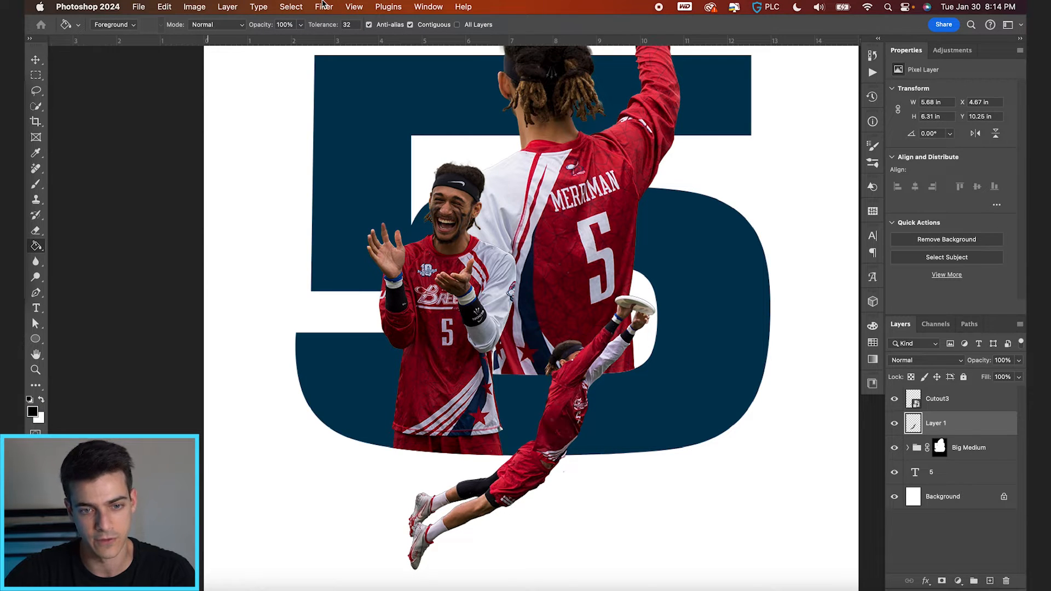
- Convert the black silhouette layer into a smart object
left_click(323, 6)
left_click(363, 40)
scroll(629, 357, "down", 2)
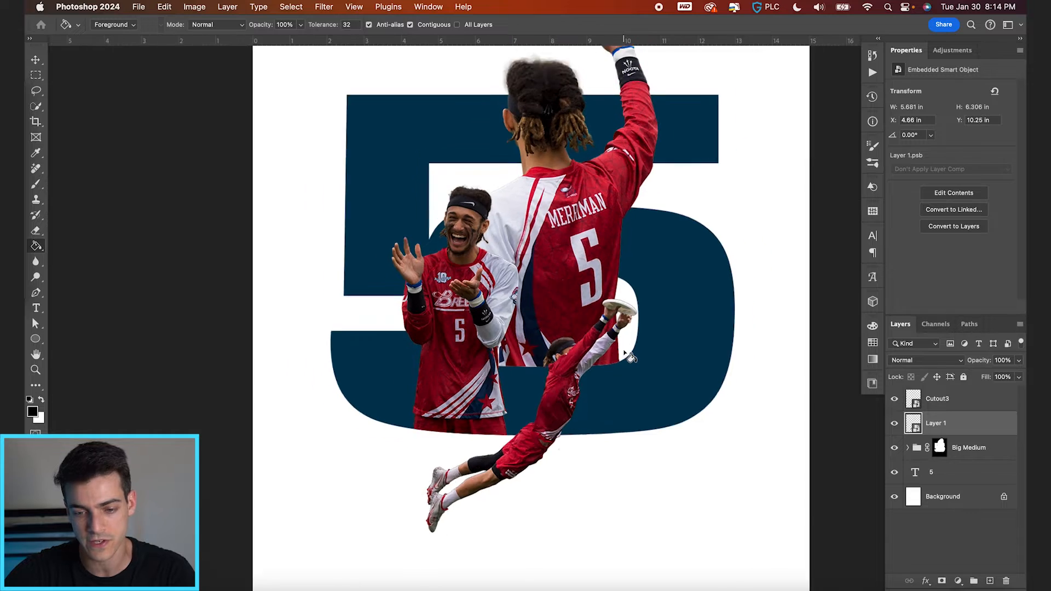
scroll(629, 357, "down", 1)
- Flatten the silhouette into a ground shadow about 6.54 in wide and 0.18 in high below the diving player's feet
key("super+t")
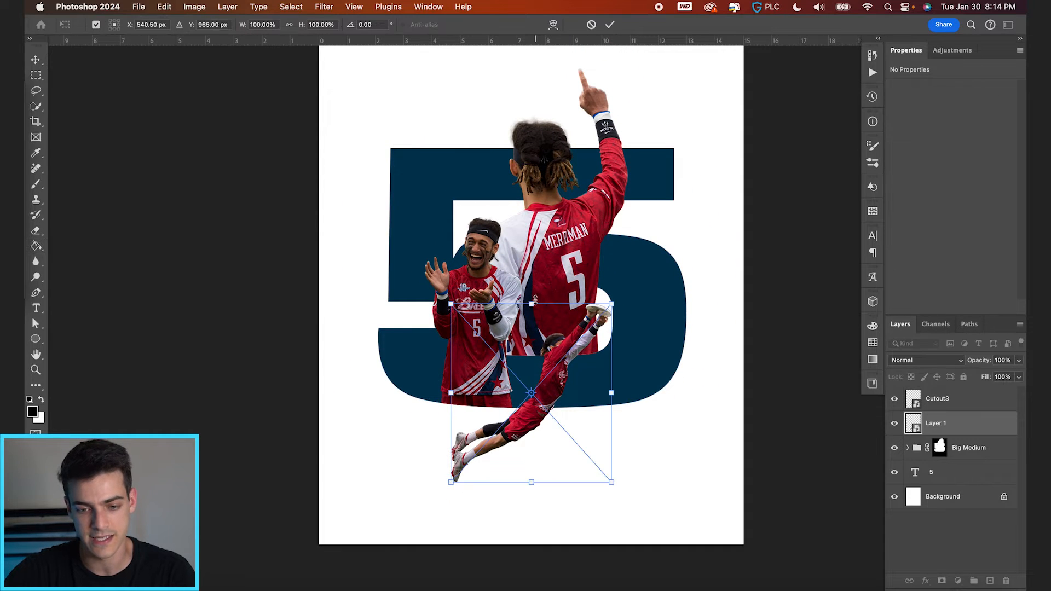
left_click_drag(531, 302, 531, 462)
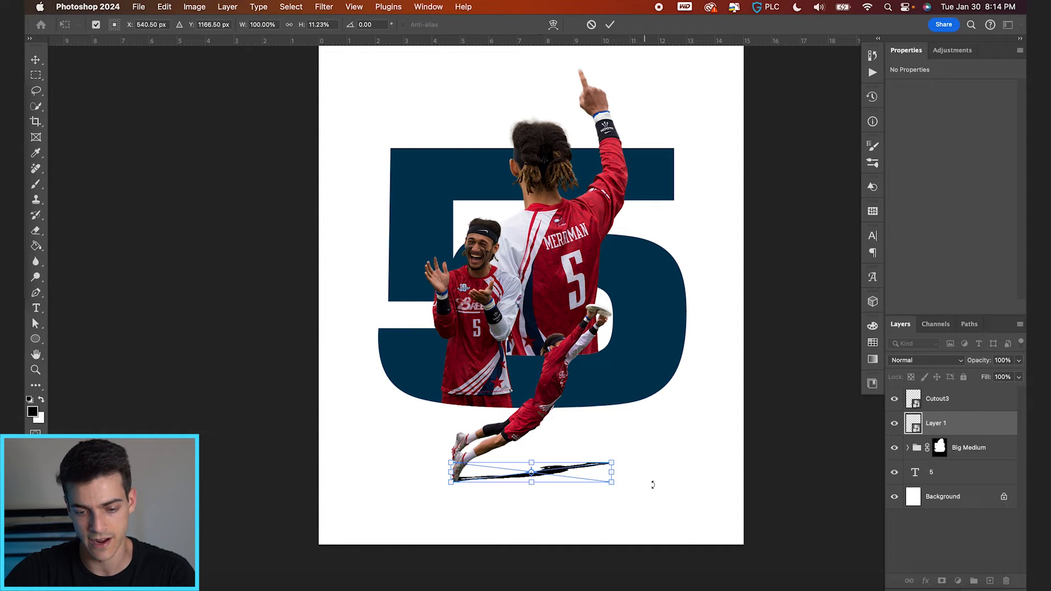
left_click_drag(613, 474, 636, 475)
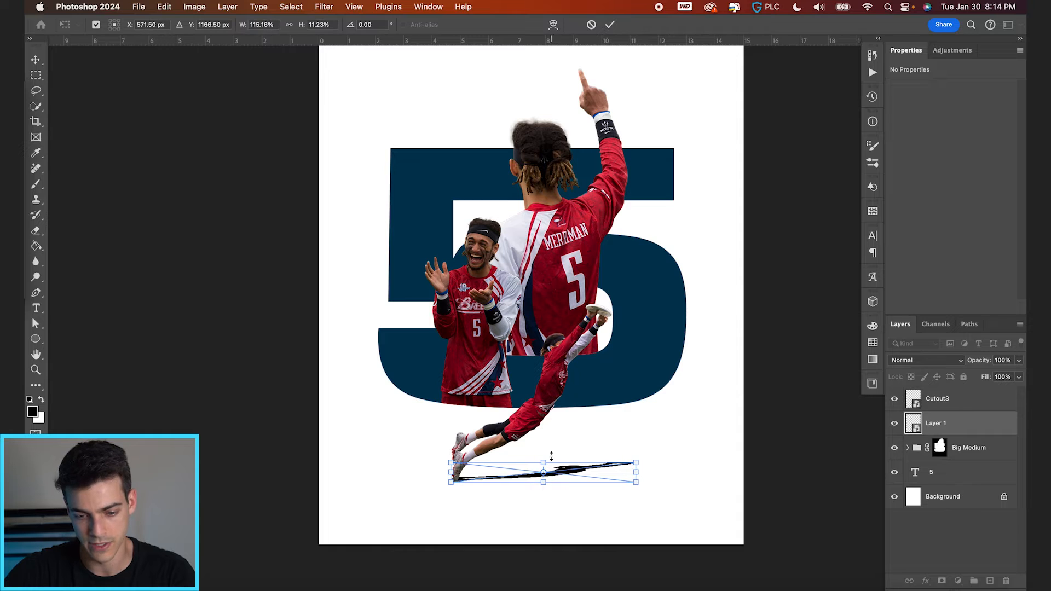
left_click_drag(543, 460, 543, 486)
scroll(648, 493, "down", 2)
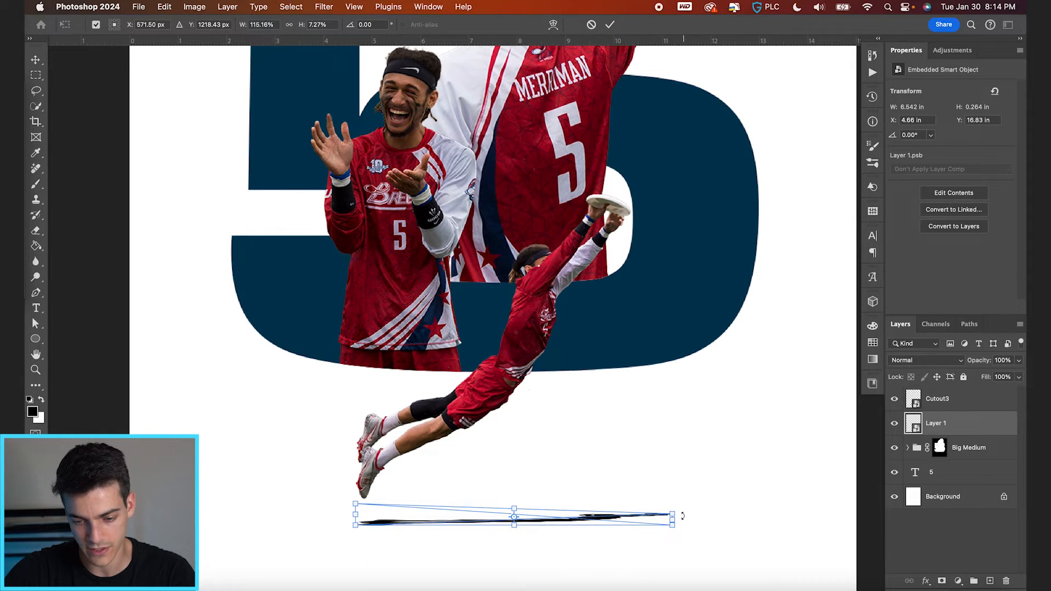
left_click_drag(675, 519, 678, 520)
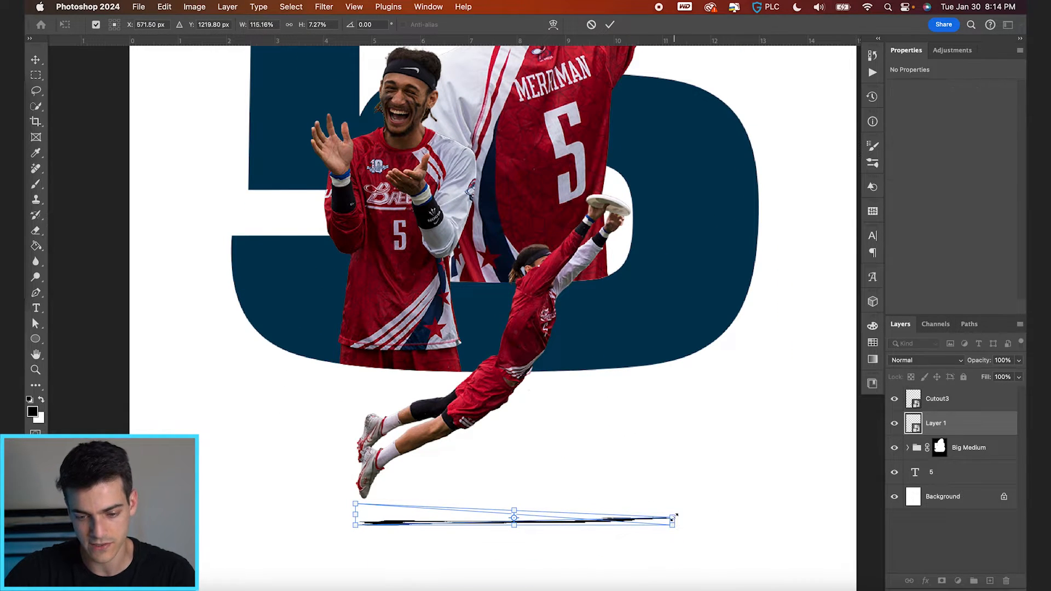
key("Return")
key("super+0")
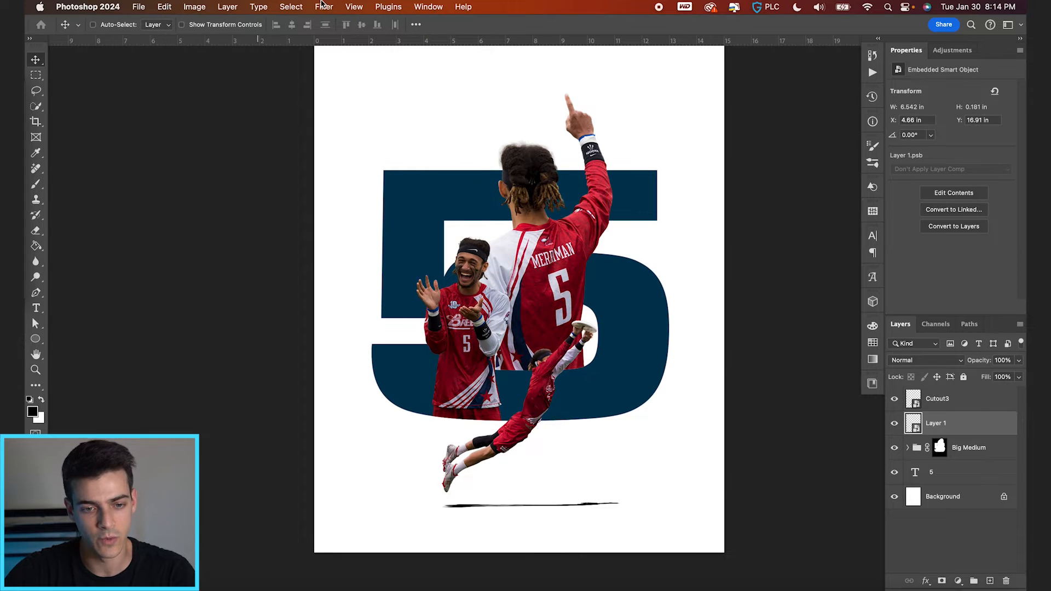
- Soften the ground shadow with a Gaussian Blur and set its layer opacity to 25%
left_click(323, 7)
mouse_move(450, 158)
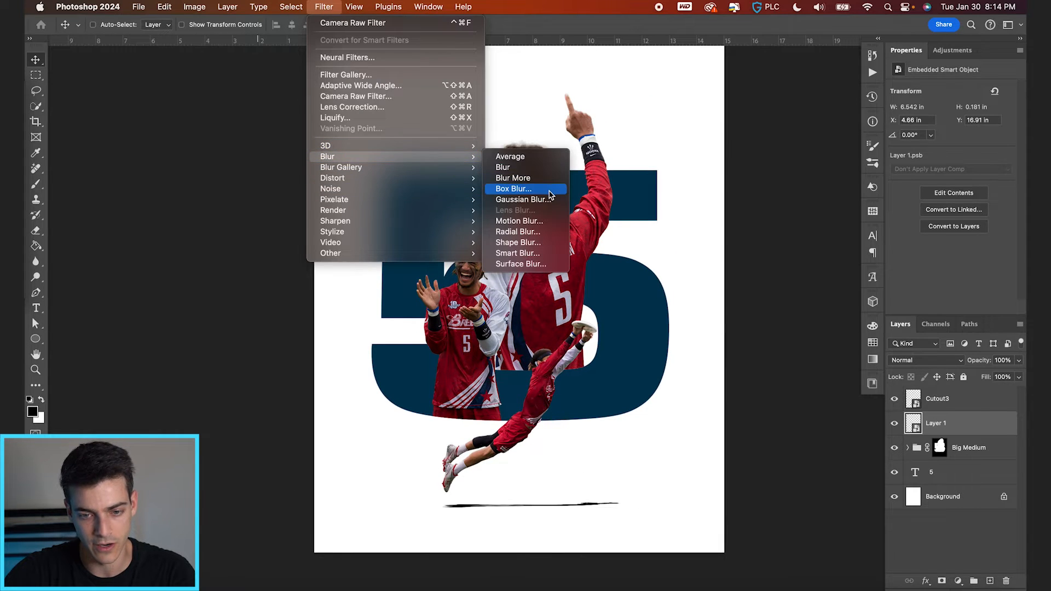
left_click(539, 199)
left_click_drag(732, 364, 723, 363)
key("Return")
left_click_drag(978, 362, 935, 366)
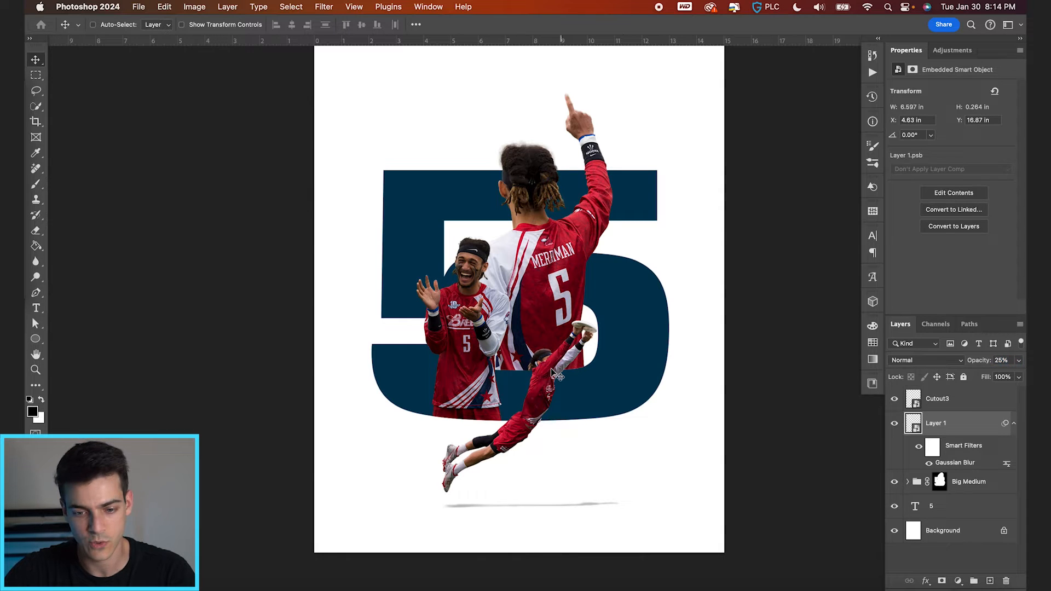
- Duplicate the shadow layer and hide the copy with a black layer mask
scroll(552, 373, "up", 3)
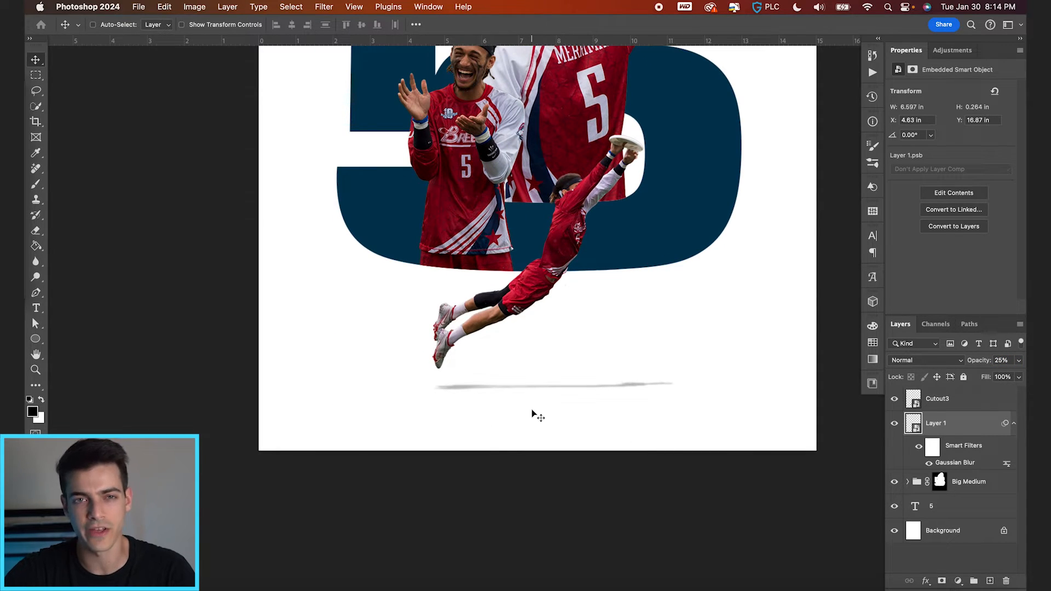
scroll(499, 380, "up", 2)
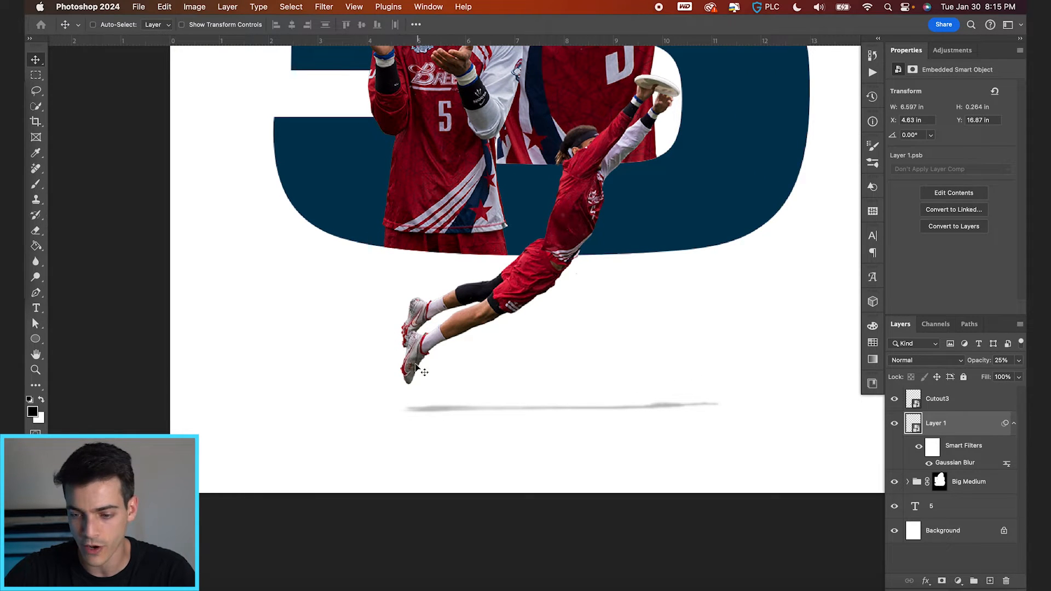
key("super+j")
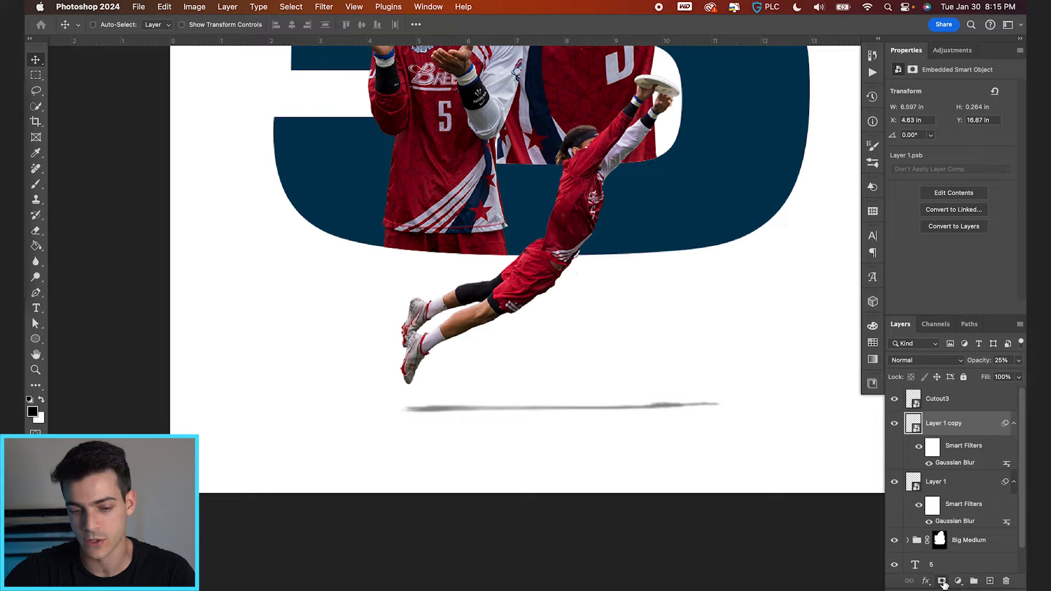
left_click(942, 581, "alt")
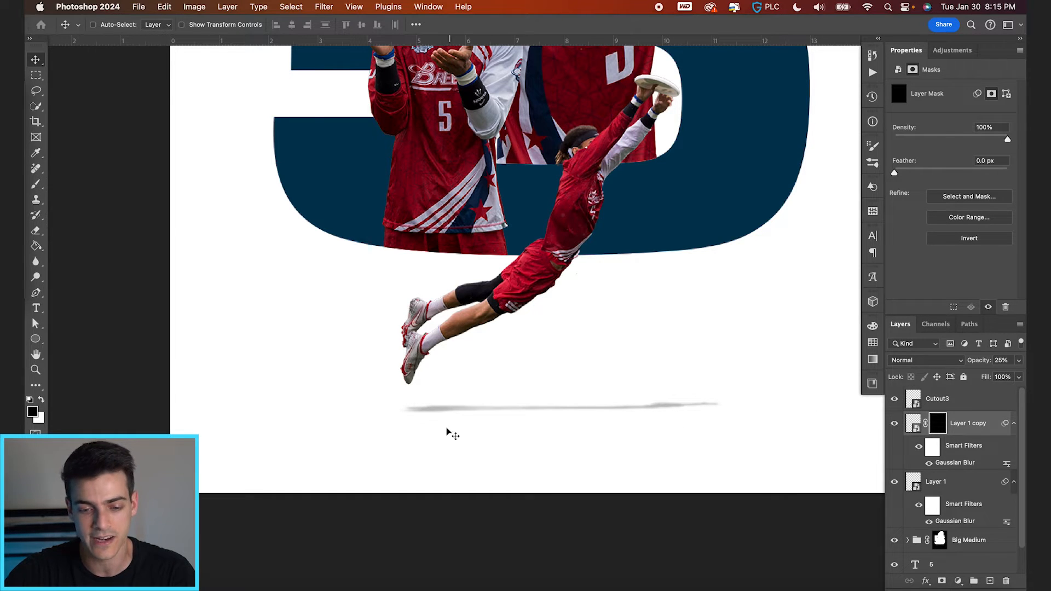
- Paint white on the copy's mask with a soft 800 px brush to darken the shadow beneath the player's feet
key("b")
key("x")
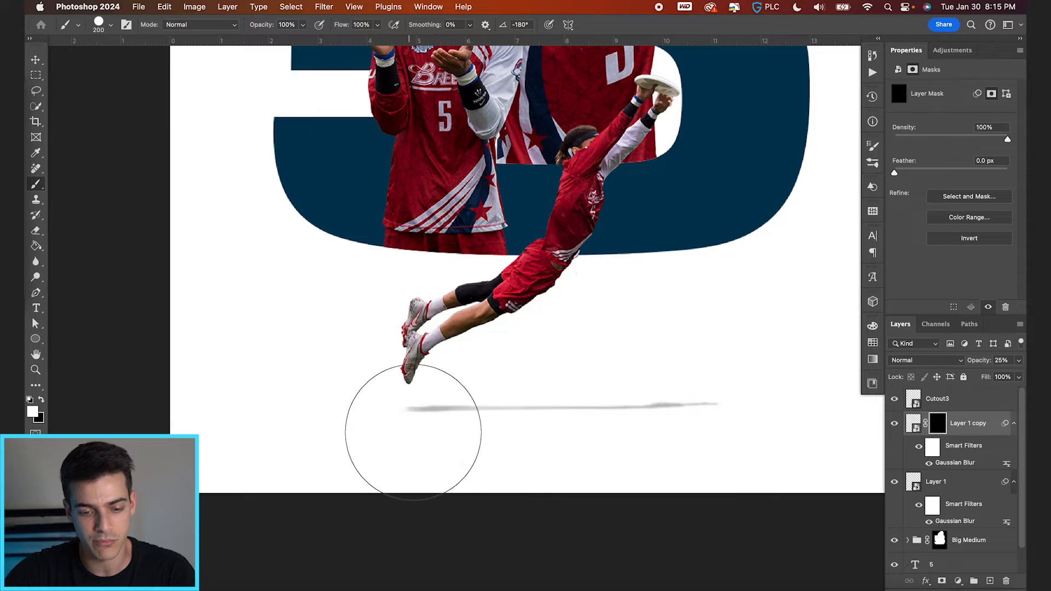
key("bracketright")
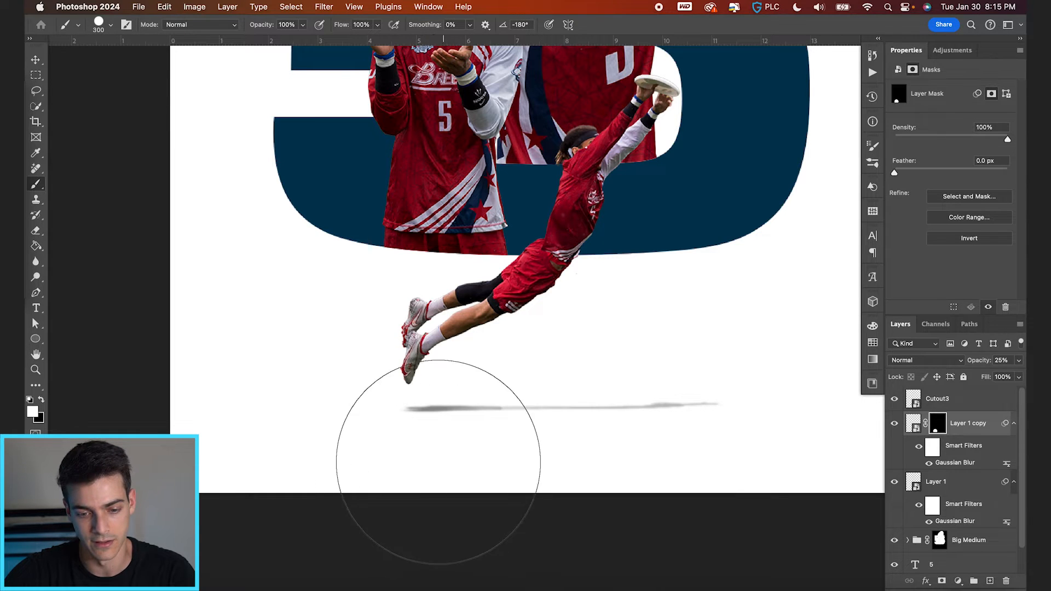
mouse_move(350, 404)
left_mouse_down()
mouse_move(351, 383)
mouse_move(497, 446)
left_mouse_up()
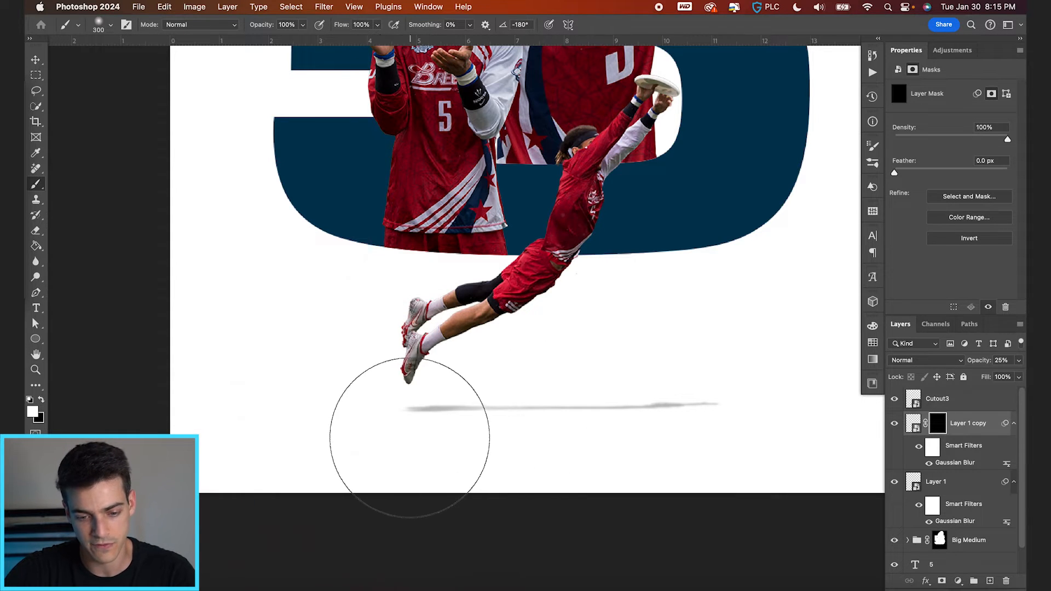
key("bracketright")
key("bracketright")
key("bracketright")
key("bracketright")
key("bracketright")
left_click(336, 508)
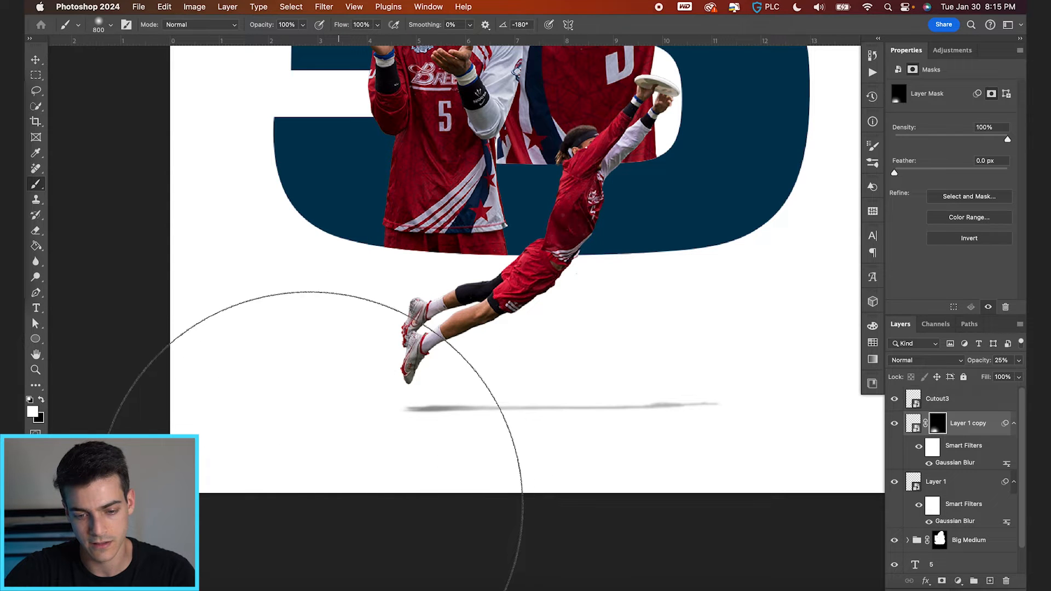
- Compare the shadow with and without the masked copy and set the copy's opacity to 19%
key("v")
left_click(895, 422)
left_click(895, 422)
scroll(532, 387, "down", 2)
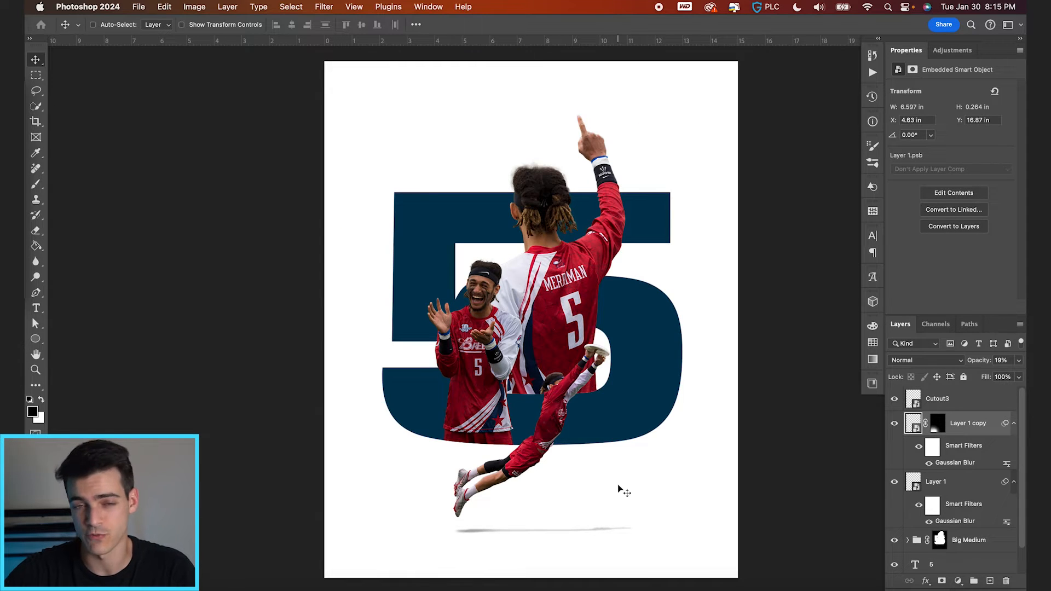
- Adjust Cutout3 with the Camera Raw Filter: exposure +0.50, contrast +22, highlights -20, shadows +43, whites +28, blacks -14
left_click(915, 399)
left_click(894, 399)
left_click(894, 400)
left_click(324, 7)
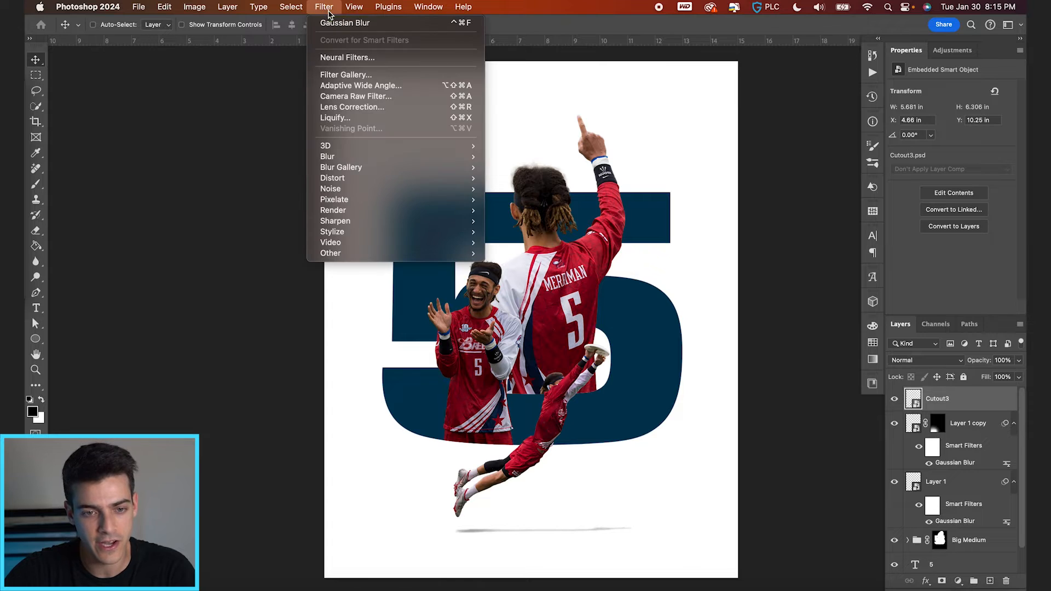
left_click(340, 97)
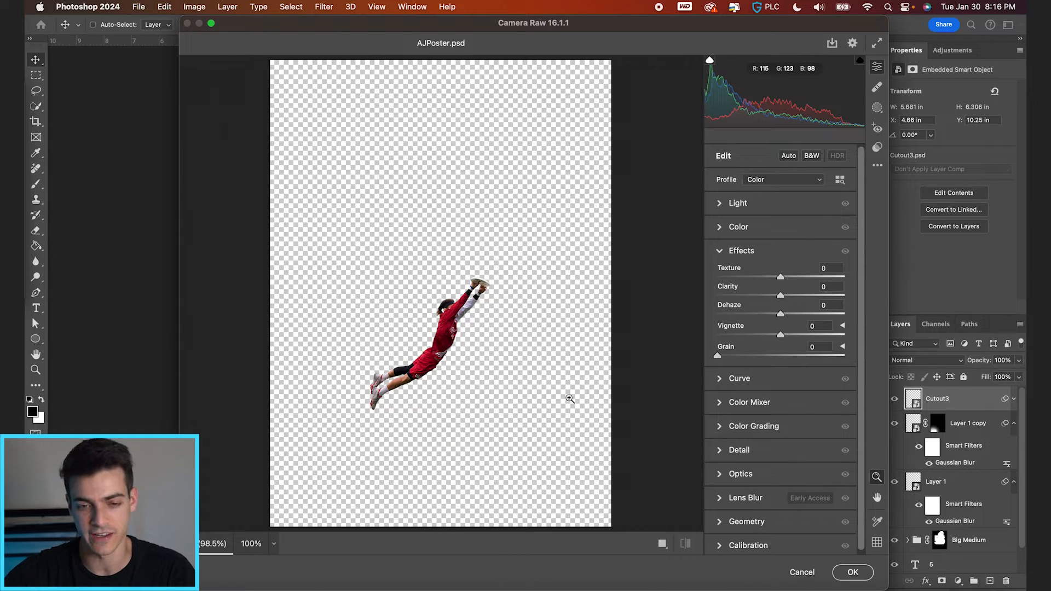
scroll(568, 394, "up", 5)
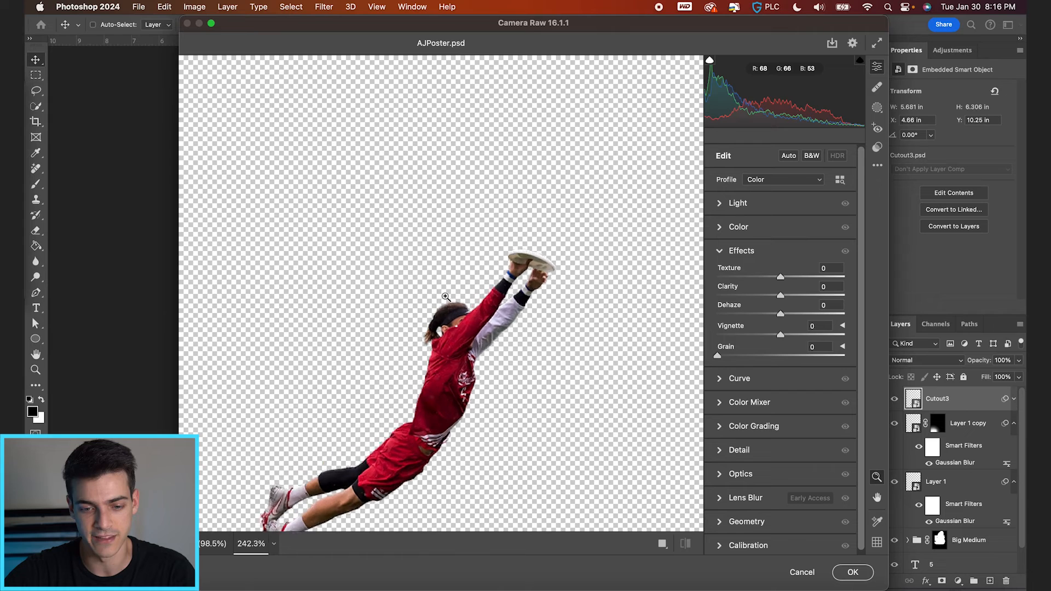
left_click(721, 207)
mouse_move(780, 249)
left_mouse_down()
mouse_move(794, 249)
mouse_move(787, 230)
left_mouse_up()
left_click_drag(779, 268, 809, 286)
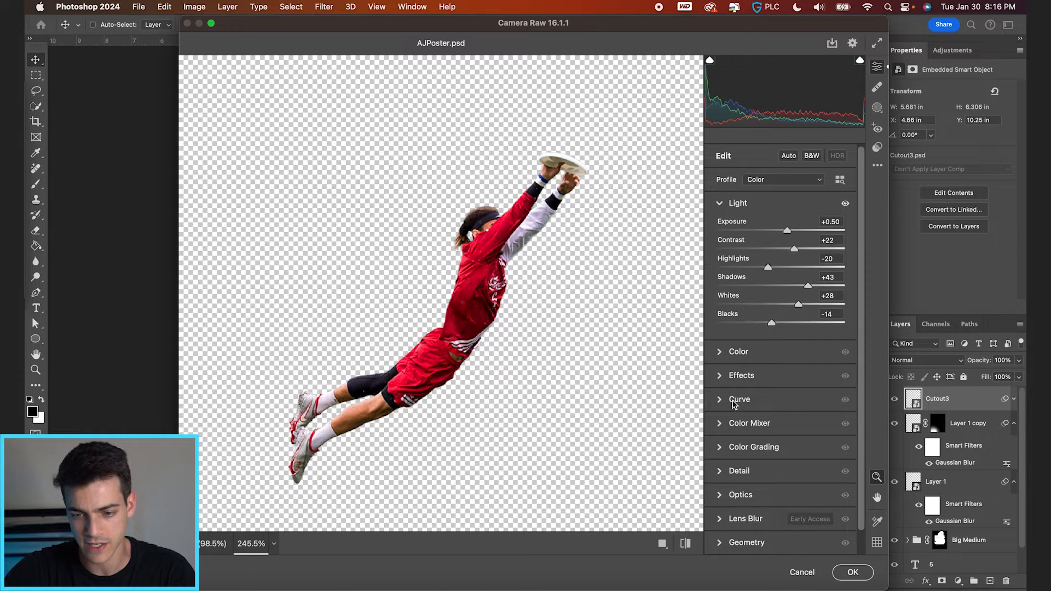
- Set Cutout3's Camera Raw effects and detail: texture +15, slightly higher clarity, noise reduction 30 and sharpening 20, and apply the filter
left_click(719, 375)
left_click_drag(781, 277, 791, 299)
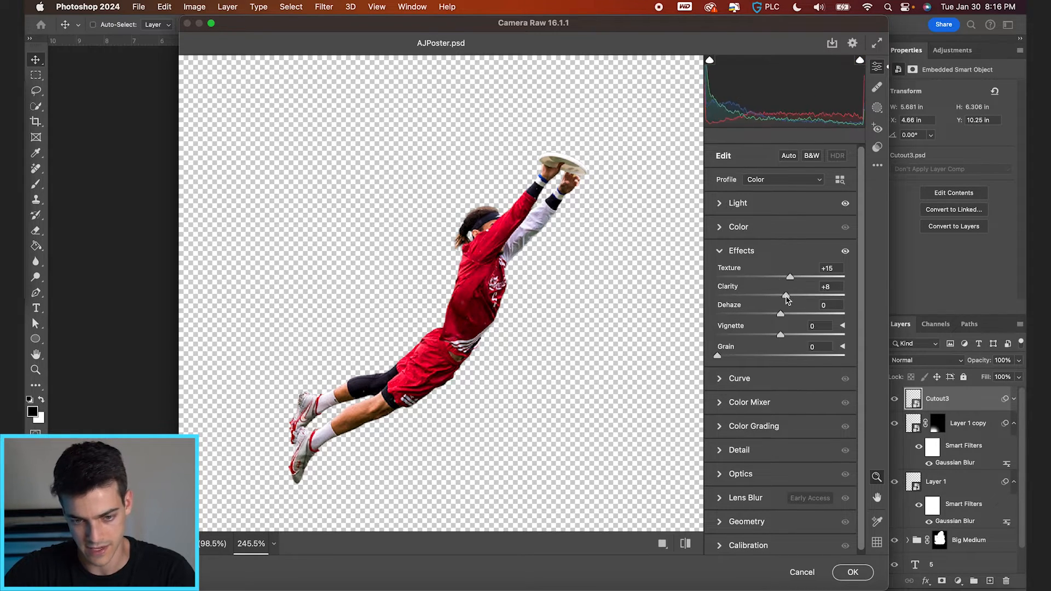
left_click(720, 450)
left_click_drag(737, 399, 765, 402)
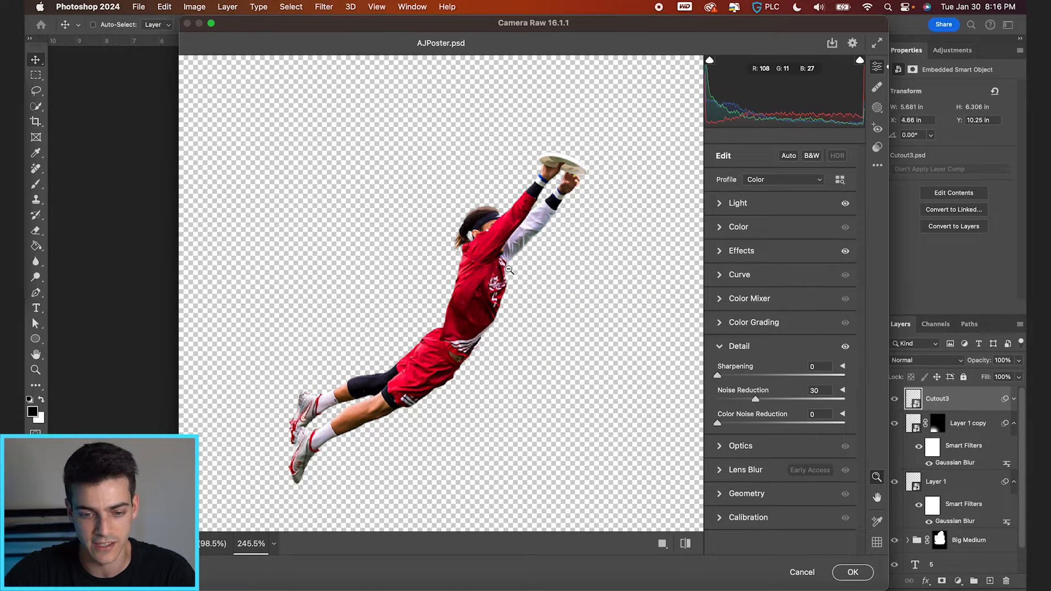
left_click_drag(717, 375, 738, 377)
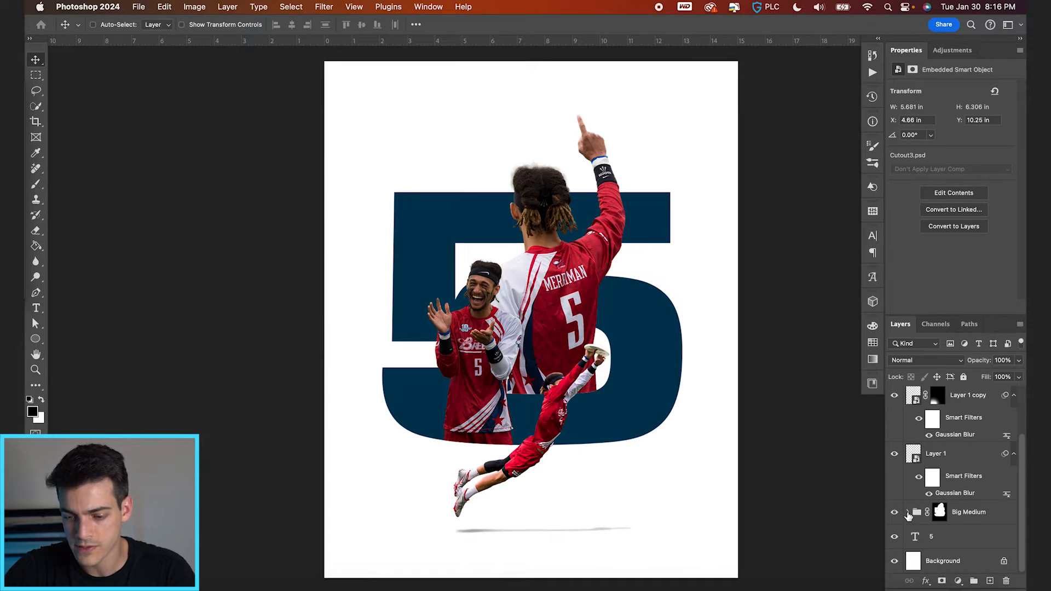
- Copy Cutout3's Camera Raw smart filter onto Cutout2 and Cutout1 inside the Big Medium group
left_click(908, 515)
scroll(954, 427, "up", 3)
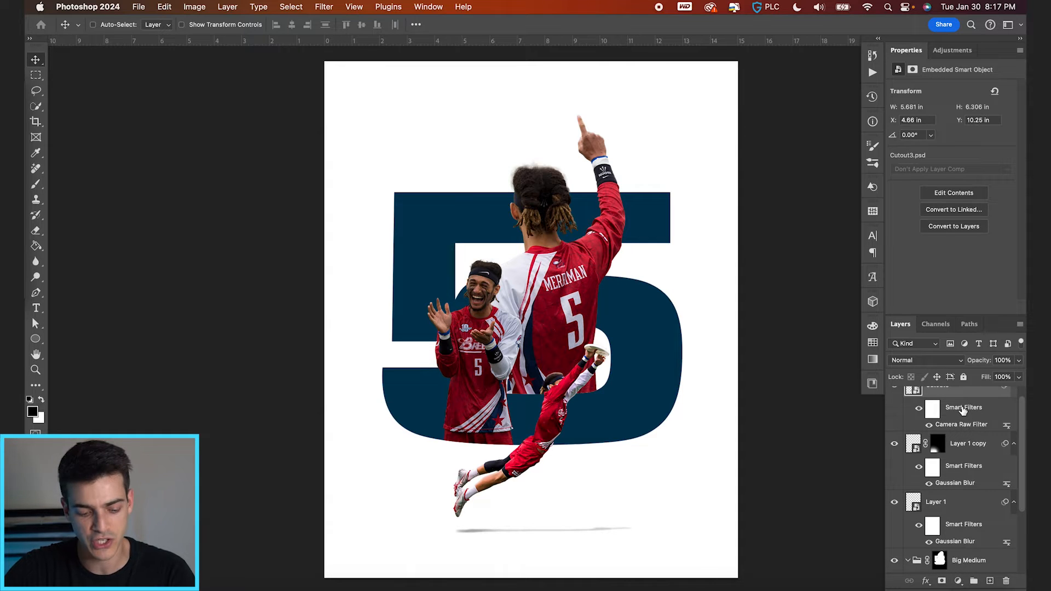
scroll(972, 427, "down", 3)
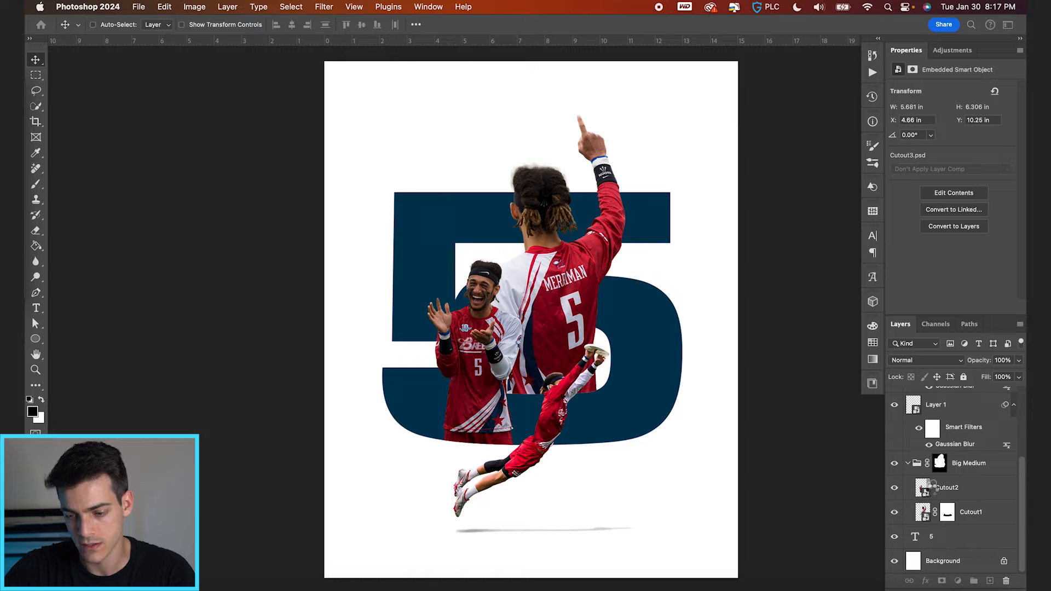
left_click(1013, 491)
scroll(953, 462, "down", 1)
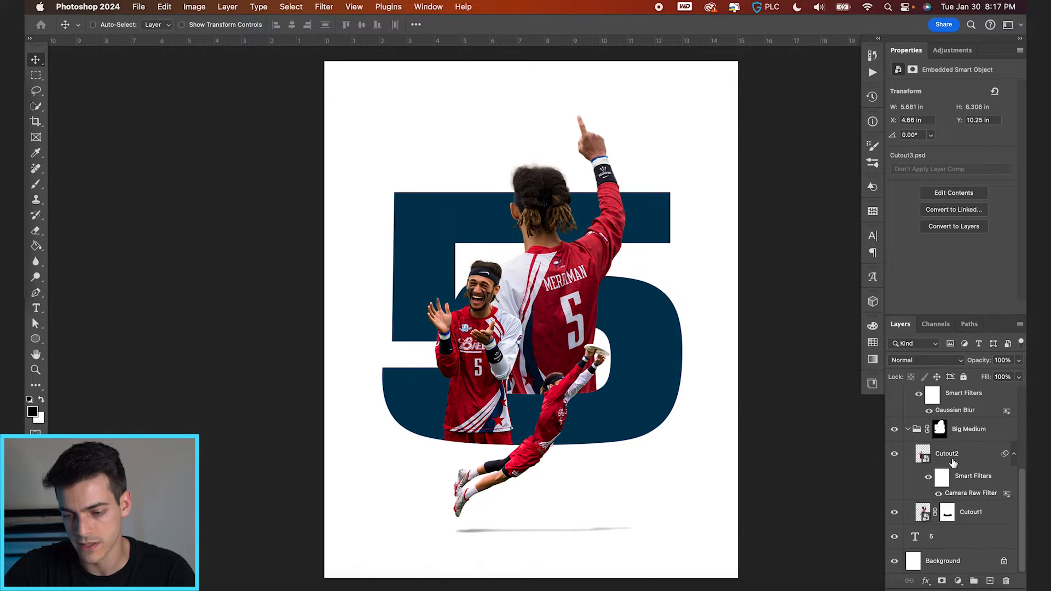
left_click_drag(969, 480, 936, 515)
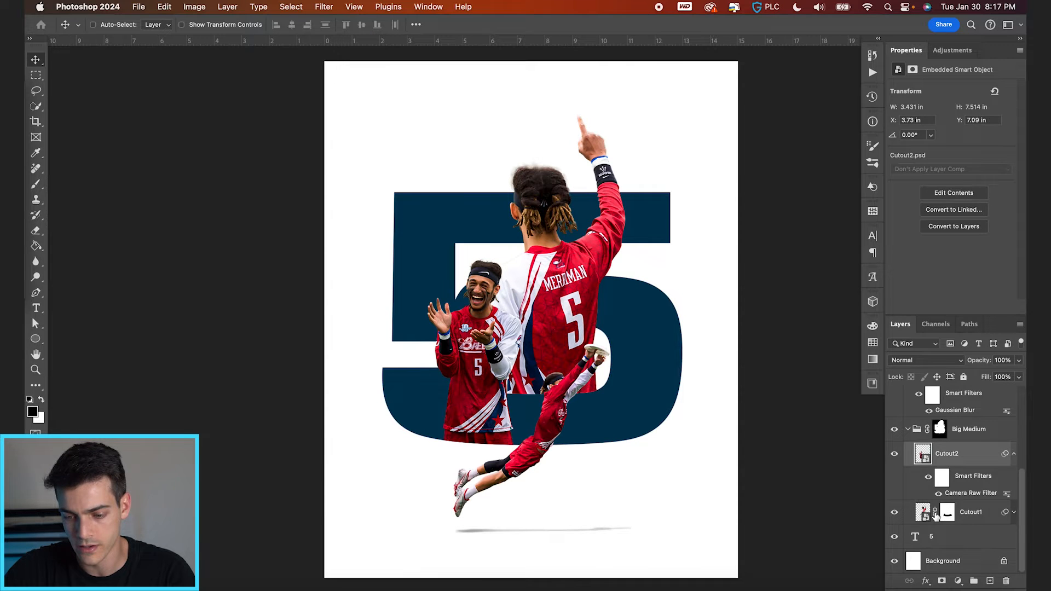
scroll(936, 516, "up", 2)
scroll(539, 252, "up", 2)
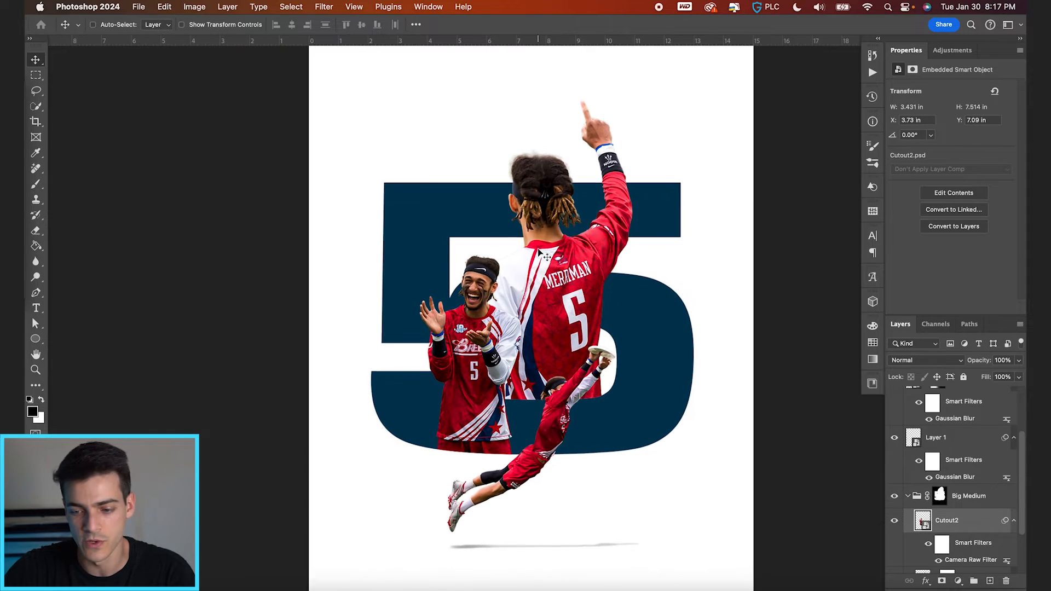
- Reopen Cutout3's Camera Raw filter and set the oranges in the color mixer to hue -19 and luminance +19
scroll(924, 459, "up", 2)
double_click(968, 441)
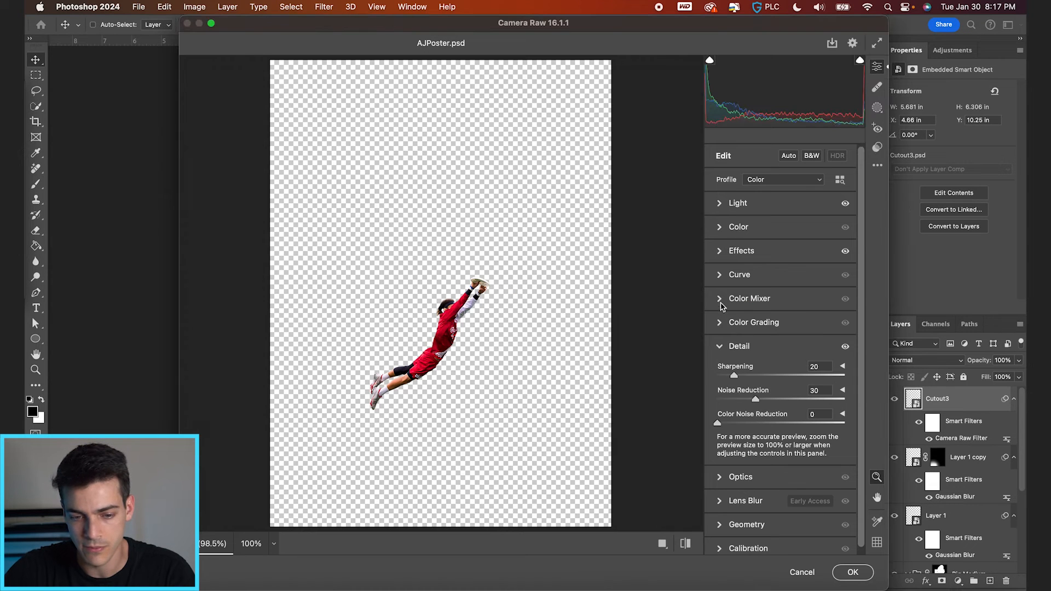
left_click(721, 300)
scroll(445, 344, "up", 5)
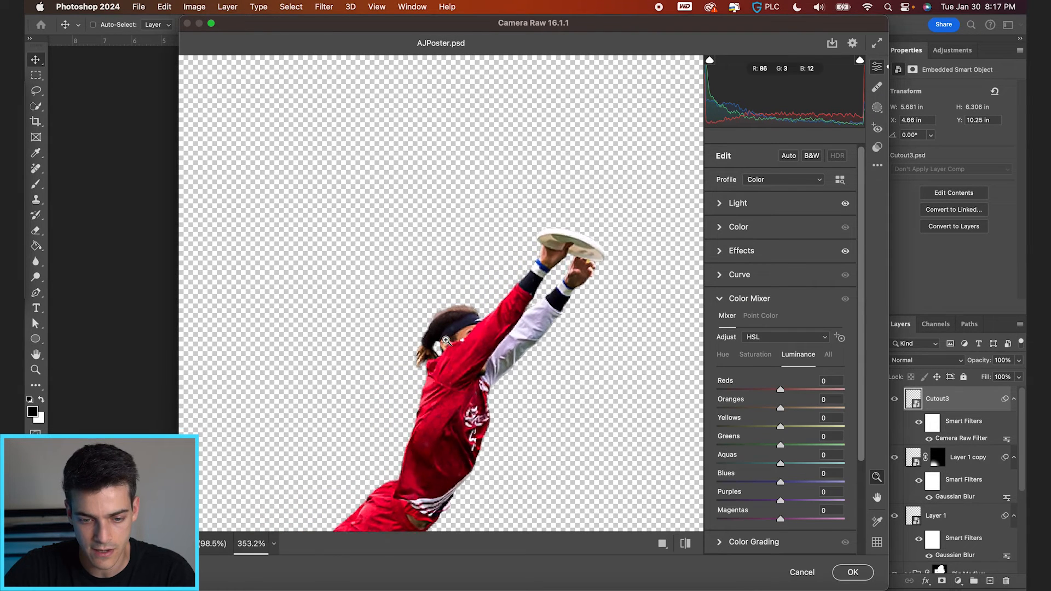
left_click(722, 354)
mouse_move(780, 408)
left_mouse_down()
mouse_move(758, 411)
mouse_move(769, 410)
left_mouse_up()
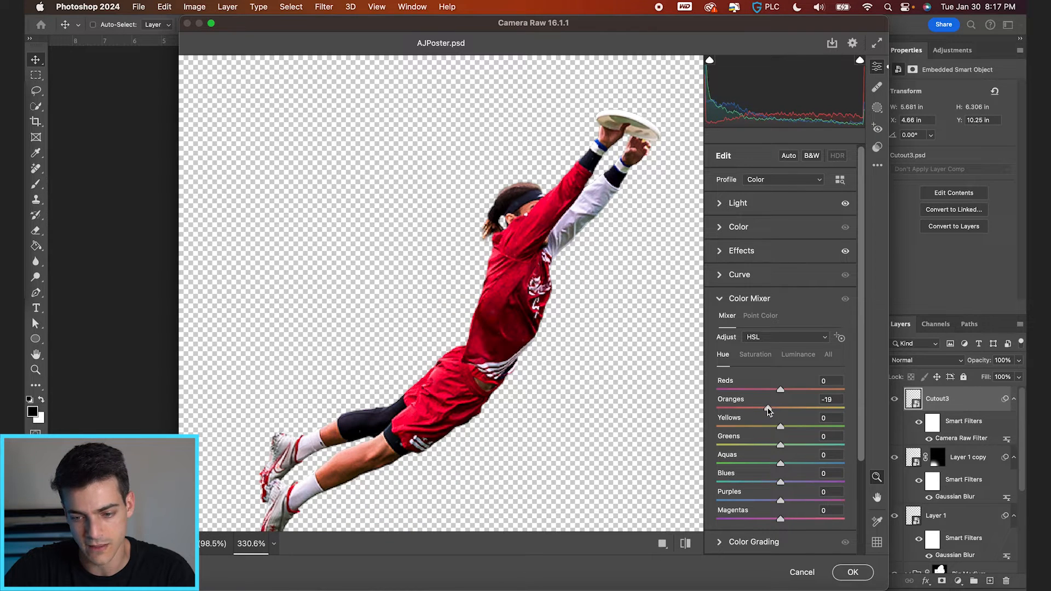
left_click(761, 357)
left_click_drag(782, 410, 793, 409)
left_click(797, 356)
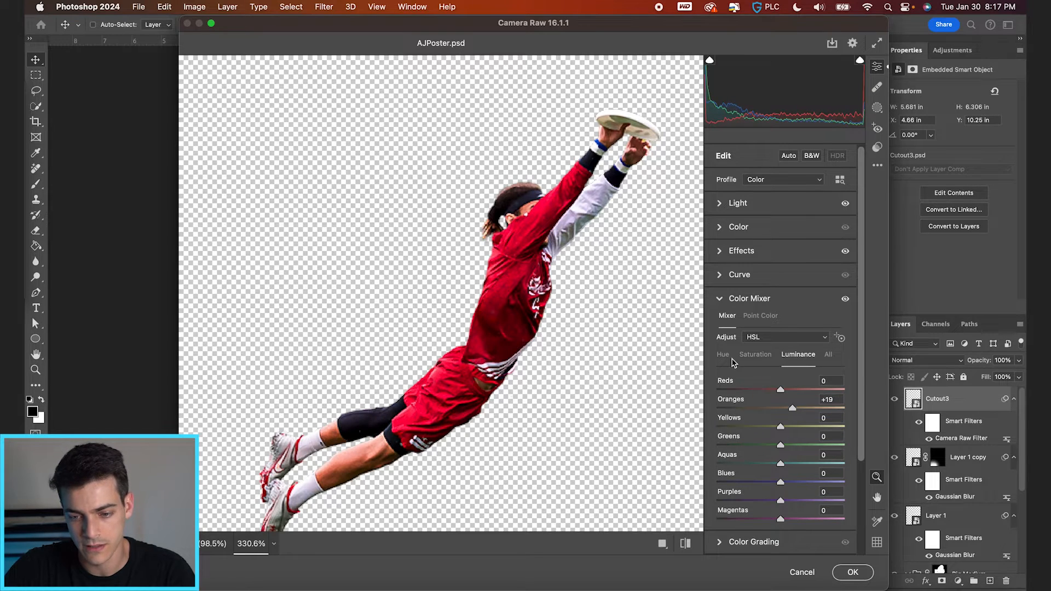
key("Return")
- Replace the Camera Raw filters on Cutout2 and Cutout1 with copies of Cutout3's updated filter
scroll(951, 468, "down", 2)
scroll(951, 468, "down", 2)
left_click(969, 522)
scroll(970, 525, "down", 1)
left_click(1014, 523)
scroll(976, 513, "down", 1)
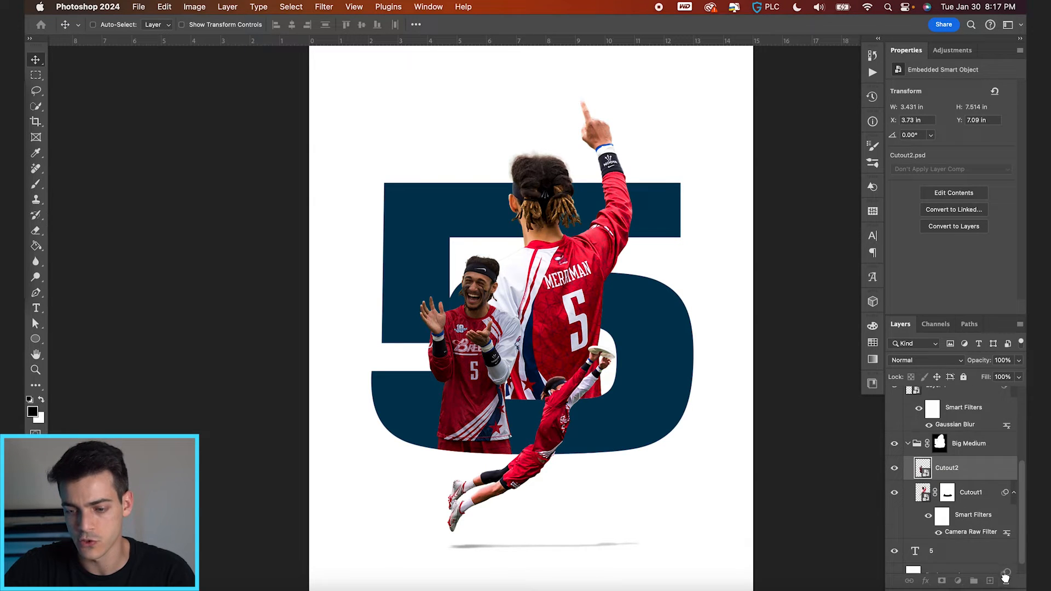
left_click_drag(1005, 492, 1006, 581)
scroll(952, 502, "up", 2)
scroll(957, 420, "up", 3)
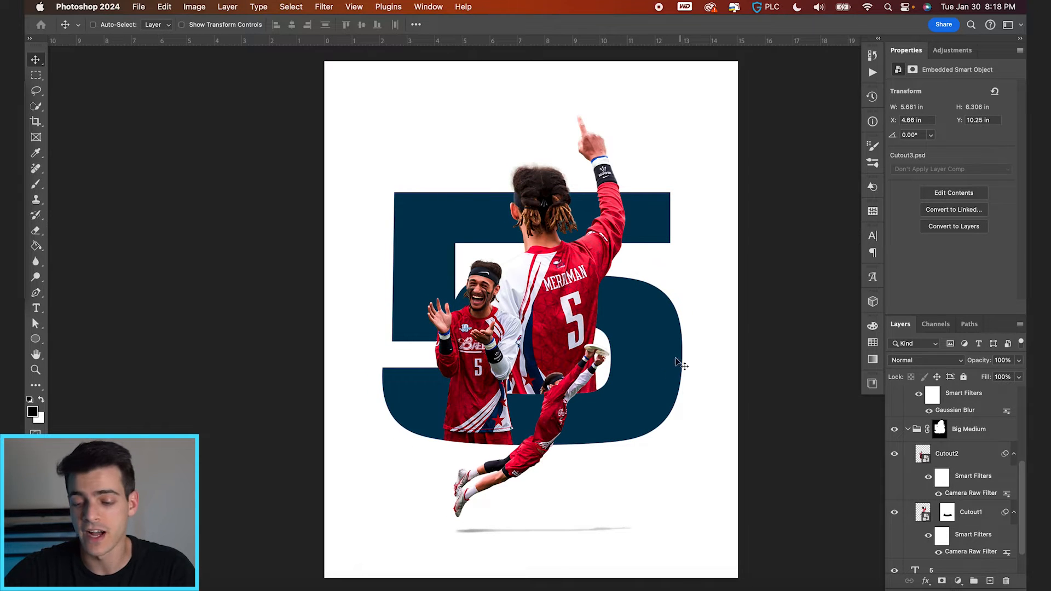
- Place Capitol.jpg directly above the 5 text layer, enlarge it to about 32.5 × 21.7 in and position its dome behind the players
left_click(907, 429)
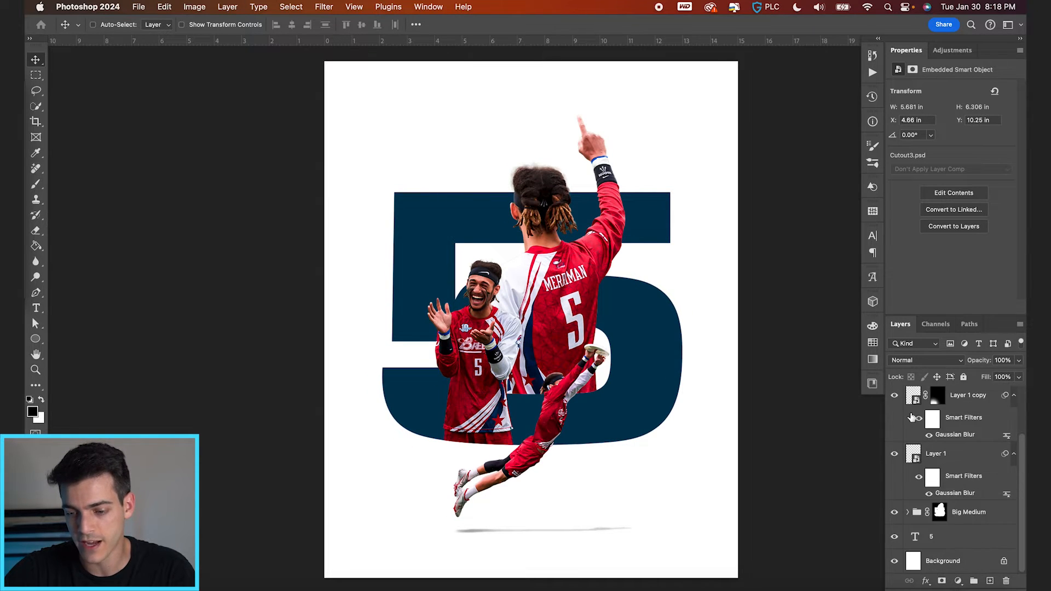
left_click(921, 537)
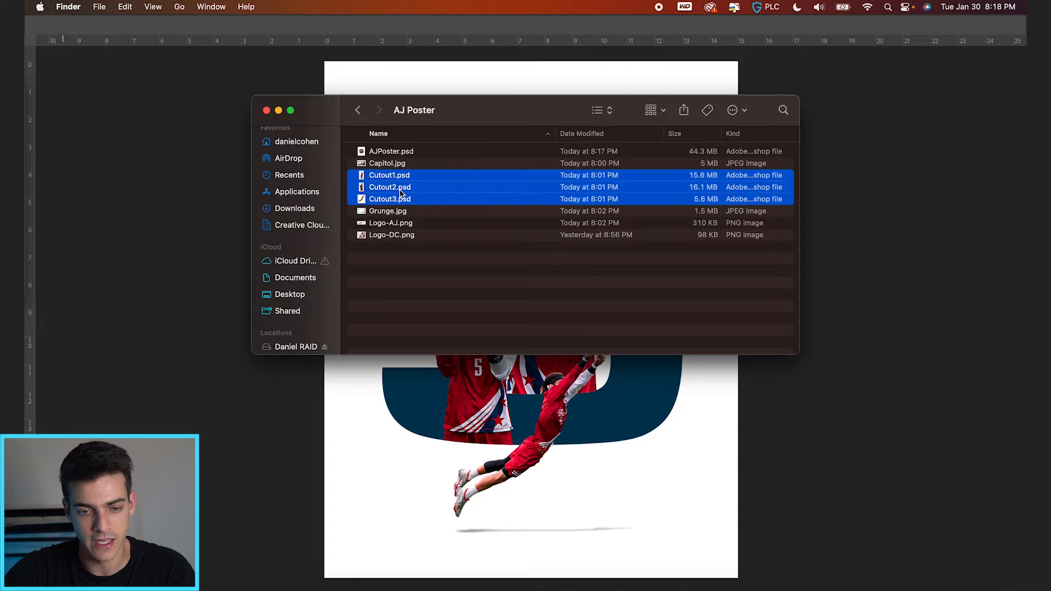
left_click_drag(392, 163, 470, 504)
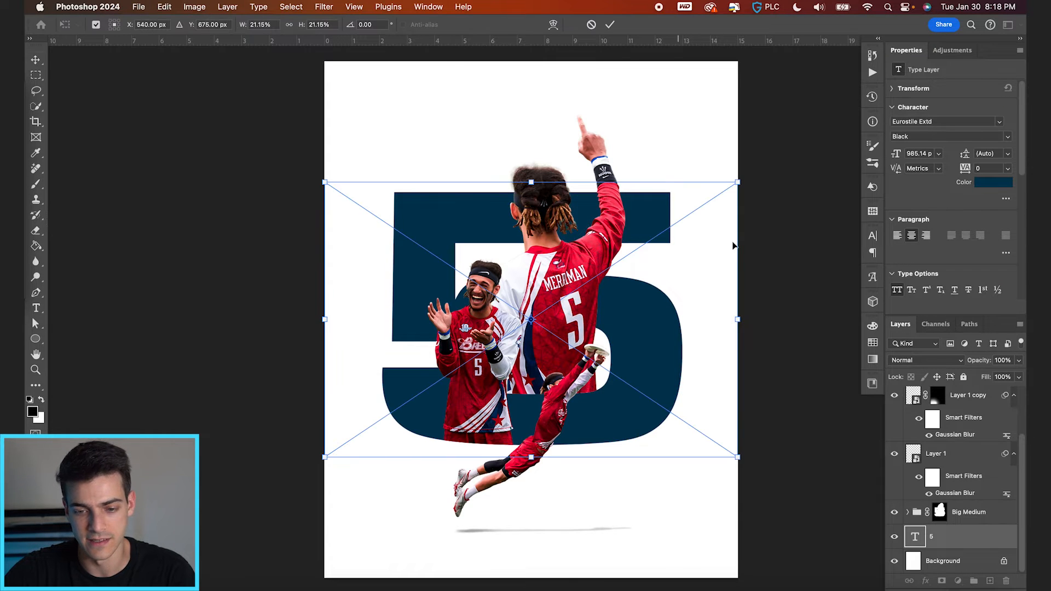
left_click_drag(820, 132, 989, 80)
scroll(755, 280, "up", 1)
left_click_drag(755, 279, 662, 270)
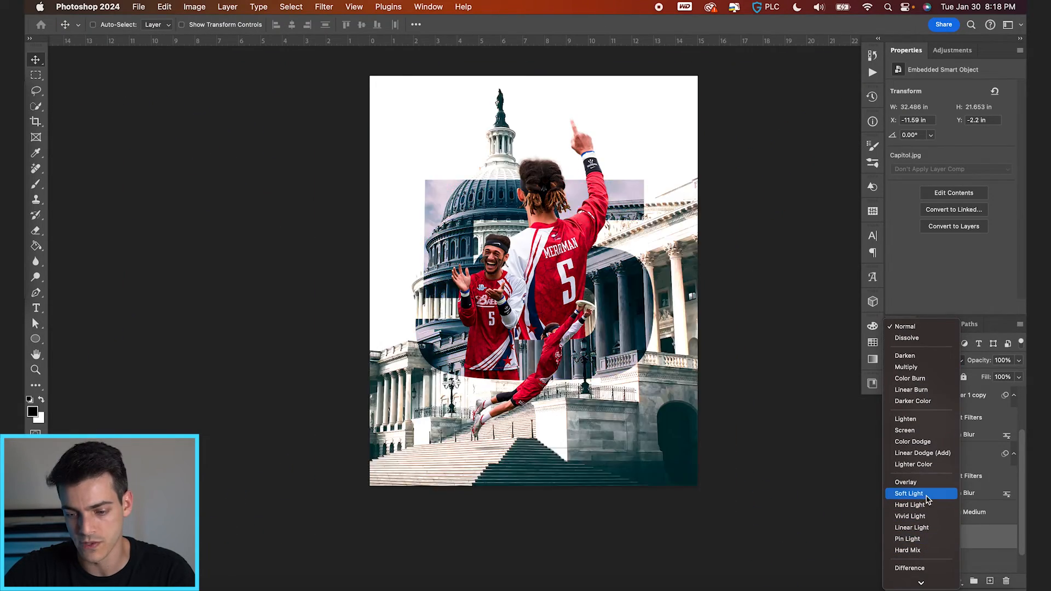
- Blend the Capitol layer in Soft Light mode and set its opacity to 40%
left_click(932, 530)
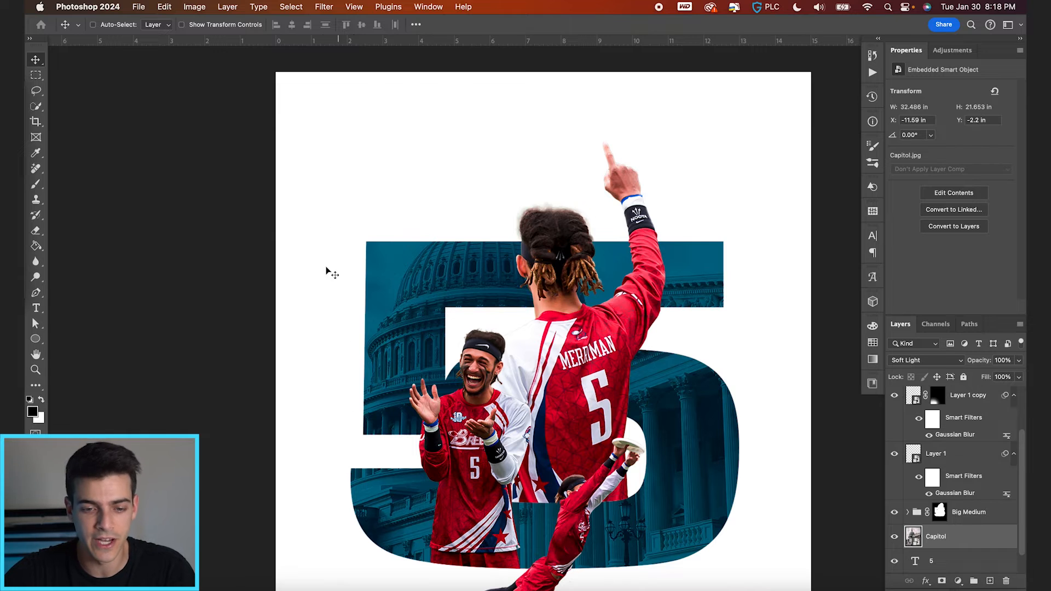
key("super+plus")
scroll(321, 212, "up", 2)
key("super+minus")
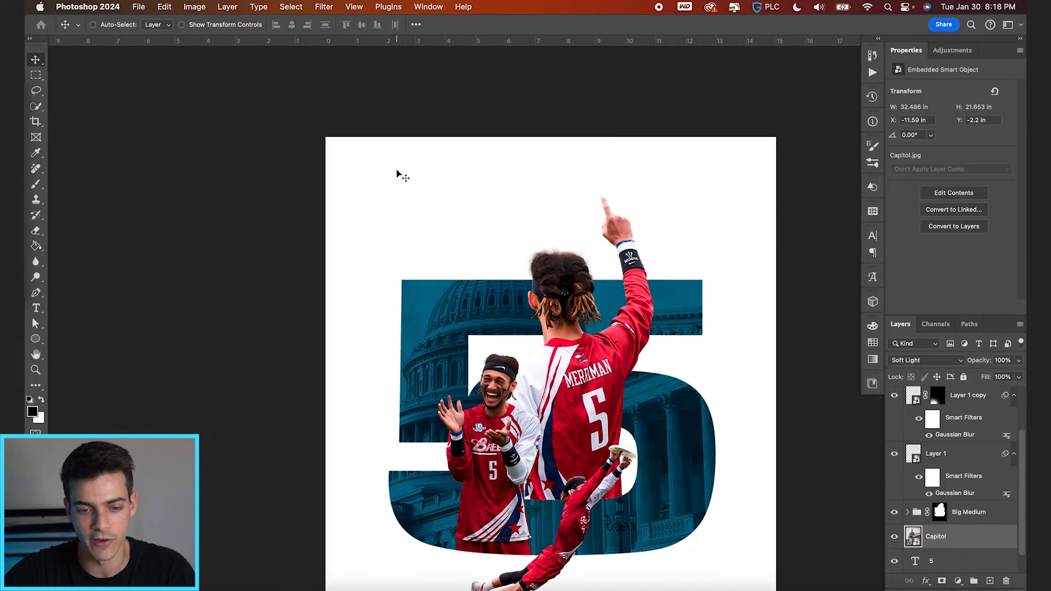
scroll(430, 337, "down", 1)
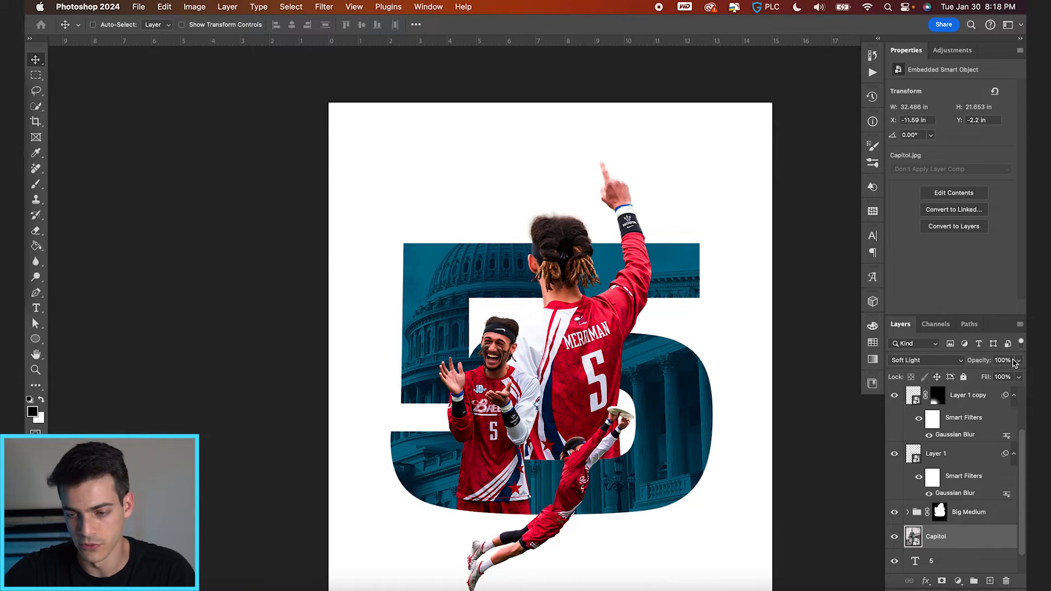
left_click_drag(980, 360, 945, 361)
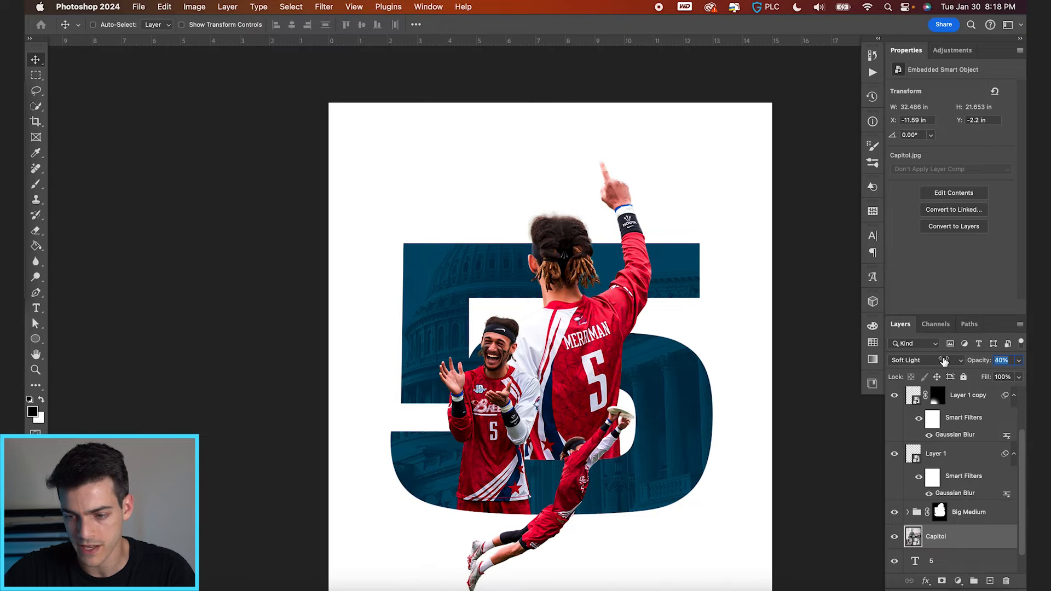
key("super+minus")
key("super+plus")
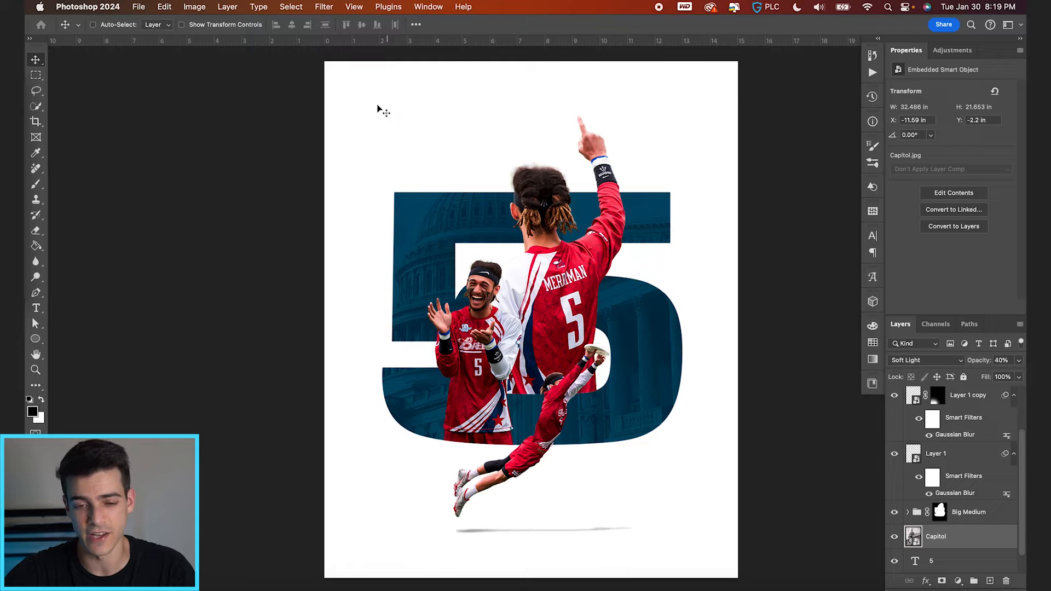
- Add an inner glow to Cutout2 with Overlay blending, 88% opacity and 16 px size
key("super+plus")
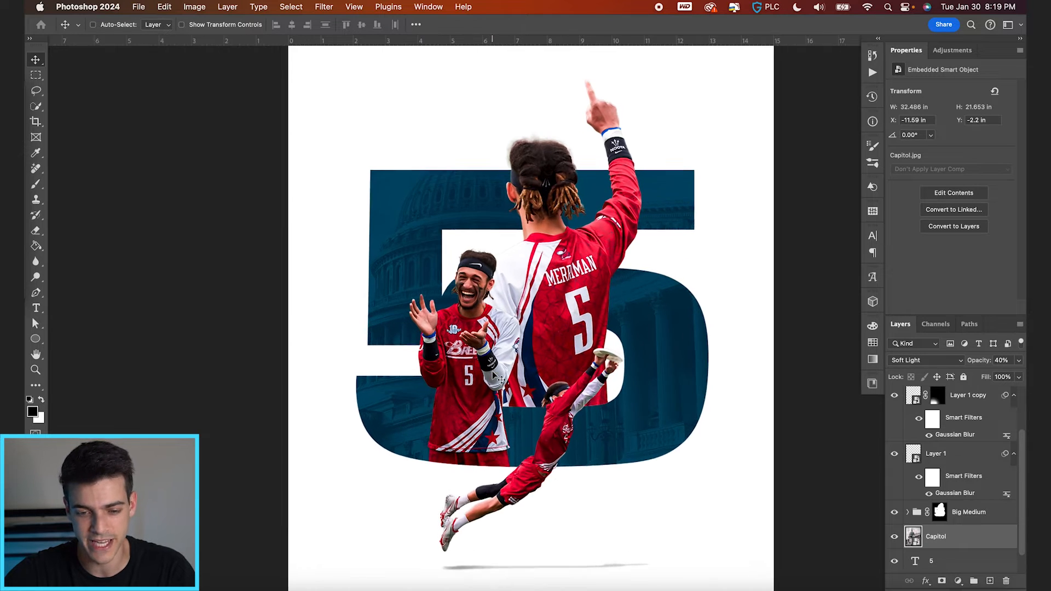
scroll(936, 479, "up", 1)
scroll(932, 458, "down", 1)
left_click(907, 510)
left_click(924, 481)
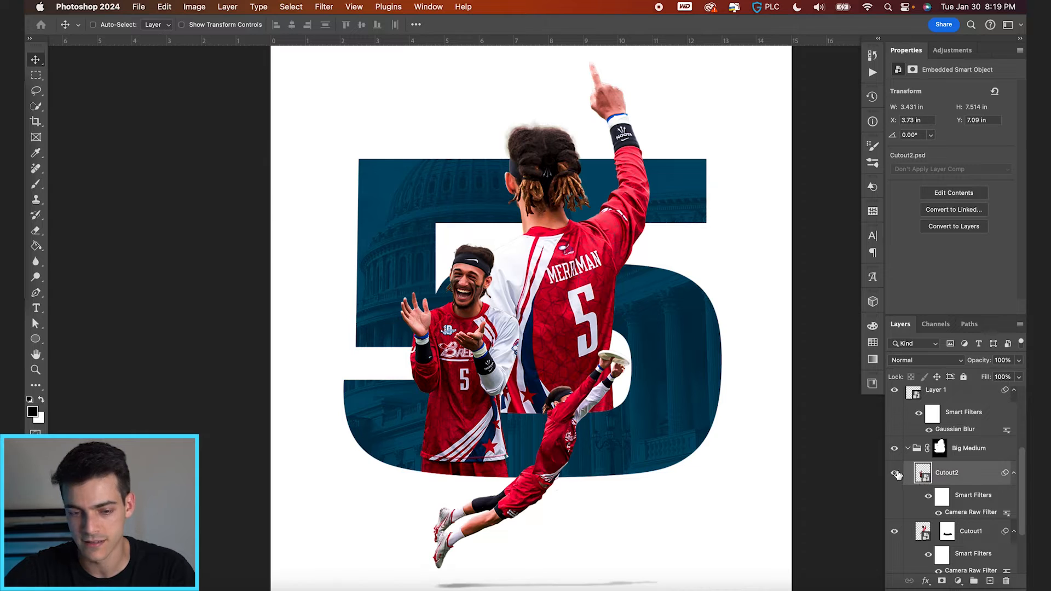
left_click(926, 581)
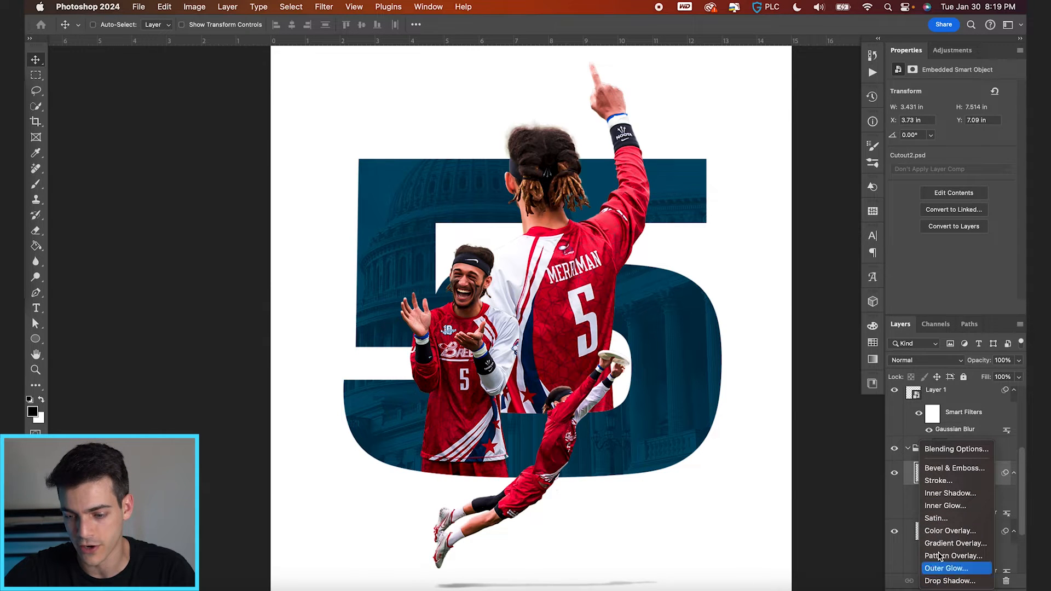
left_click(942, 506)
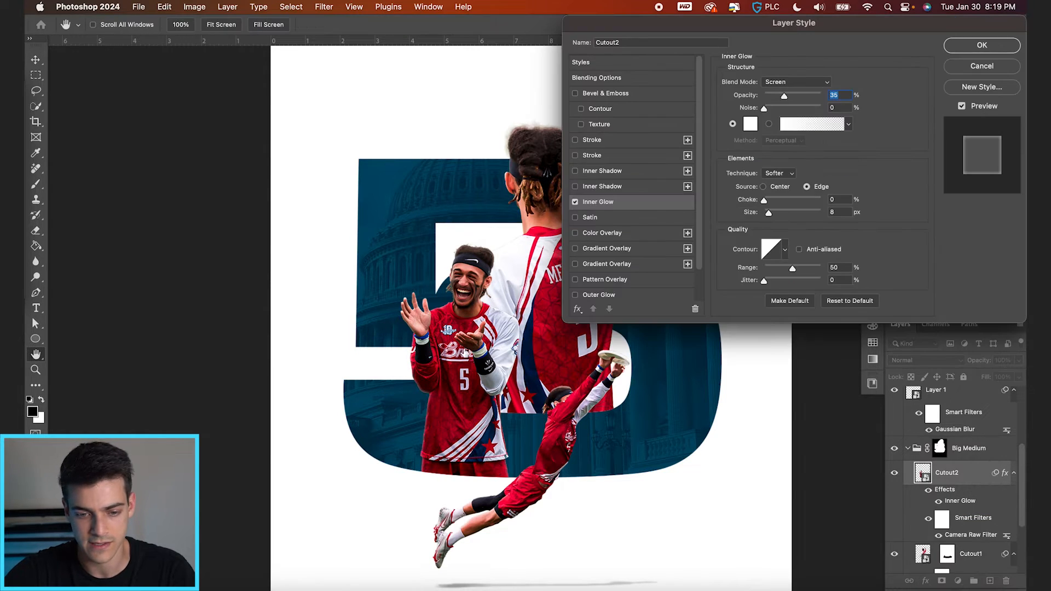
left_click(788, 87)
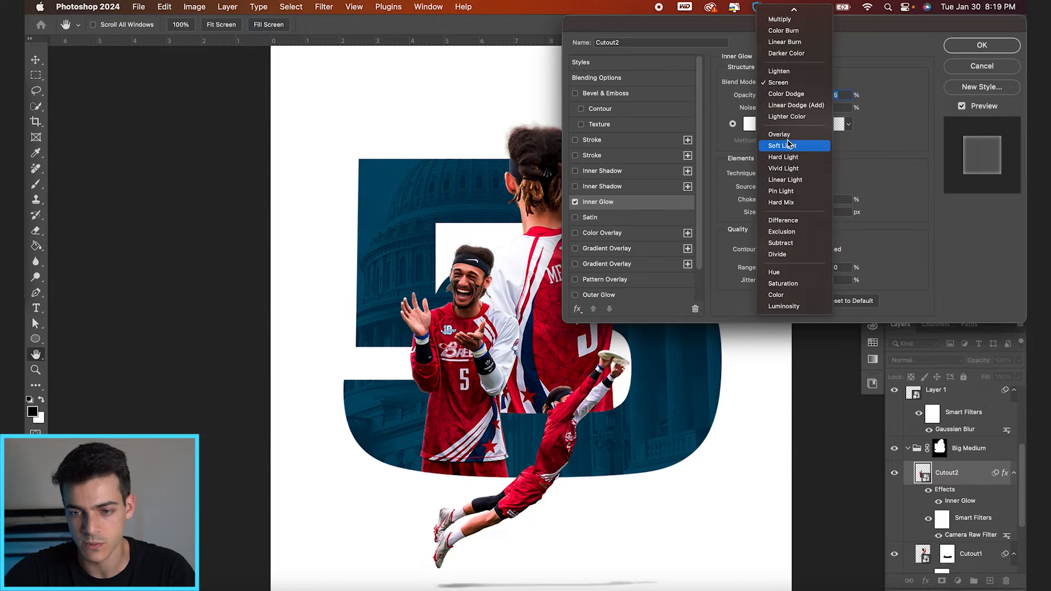
left_click(787, 139)
left_click_drag(786, 99, 815, 101)
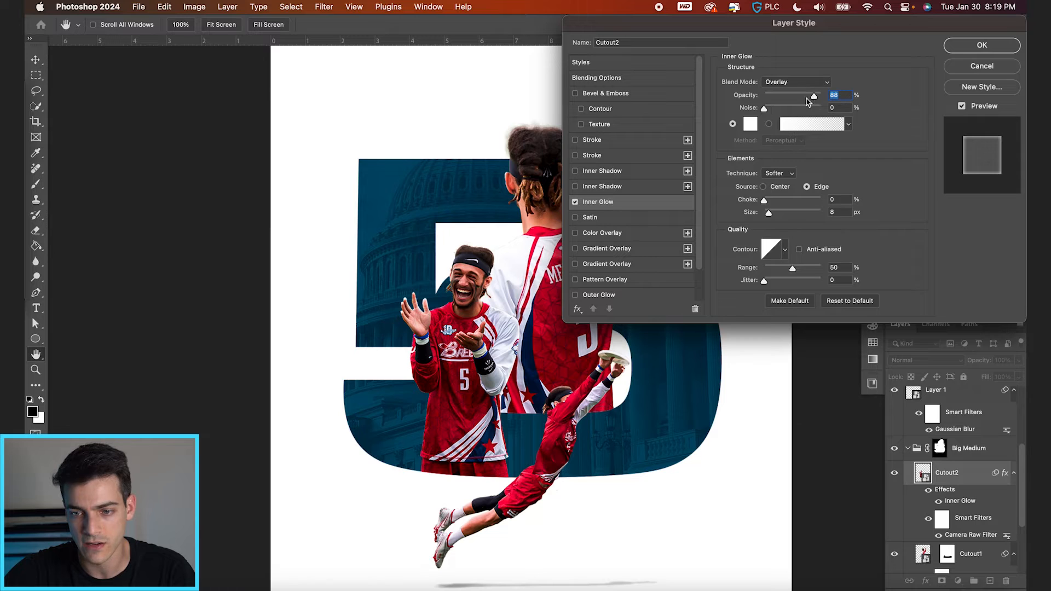
left_click_drag(771, 215, 772, 215)
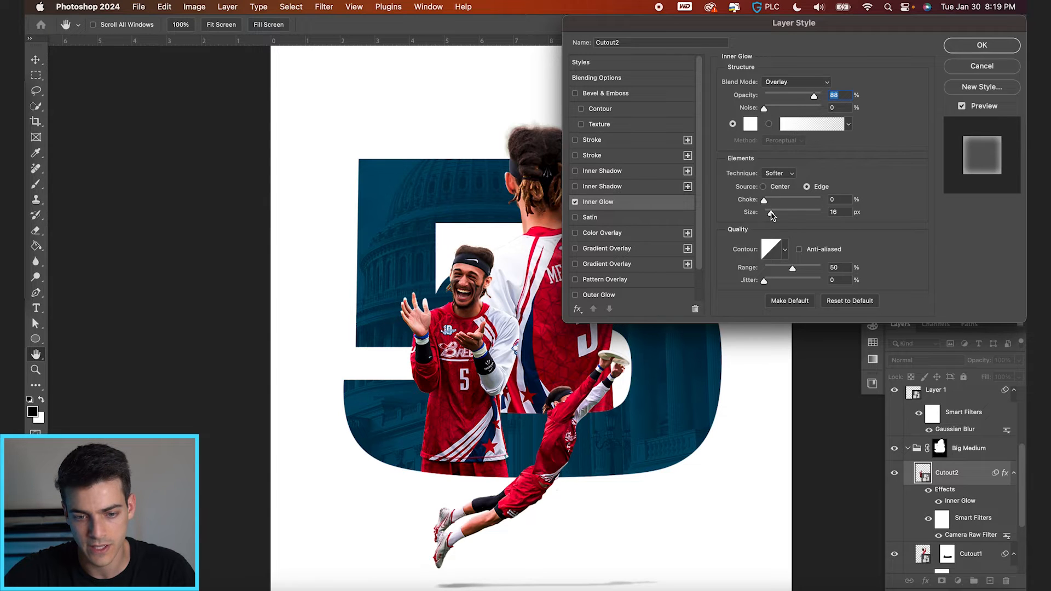
key("Return")
- Copy Cutout2's inner glow effect to Cutout1 and collapse the Big Medium group
scroll(944, 482, "down", 3)
left_click_drag(945, 433, 933, 499)
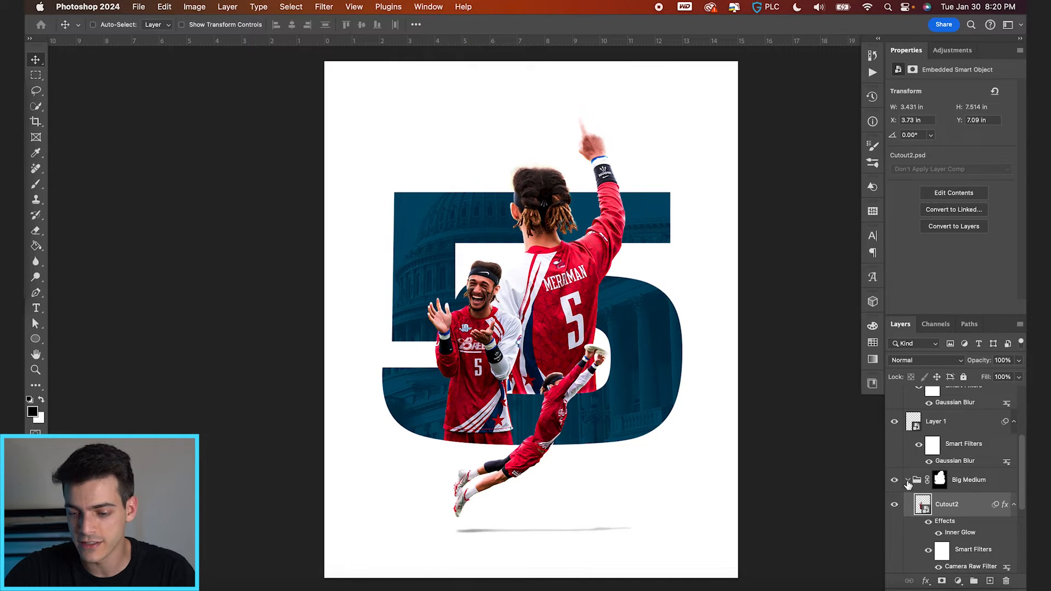
left_click(907, 480)
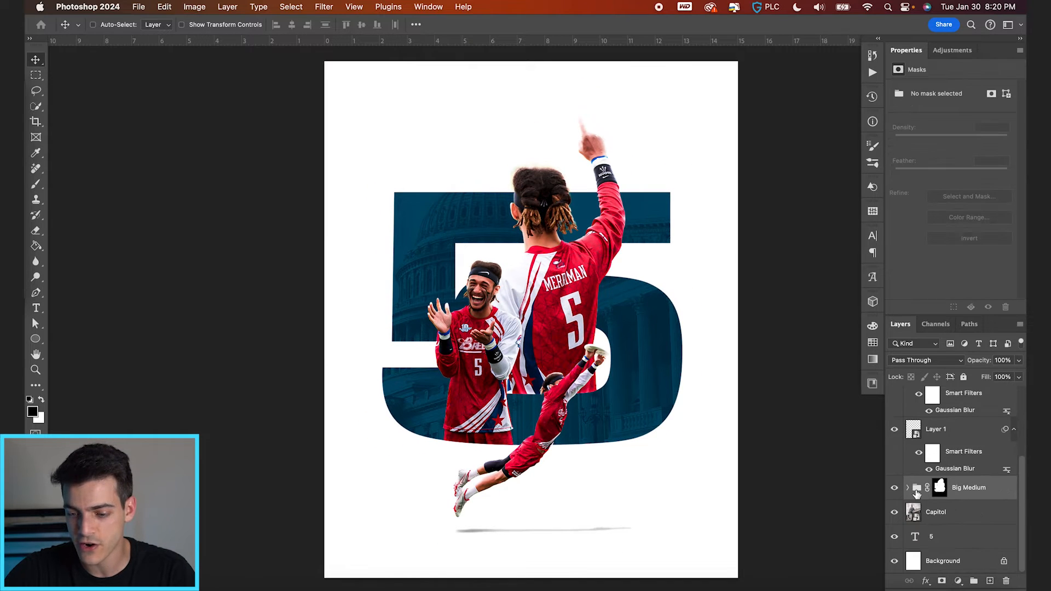
- Create a new layer above the 5 text and select a full-height strip about 1.17 in wide along the poster's left edge
left_click(917, 542)
key("alt+shift+super+n")
key("m")
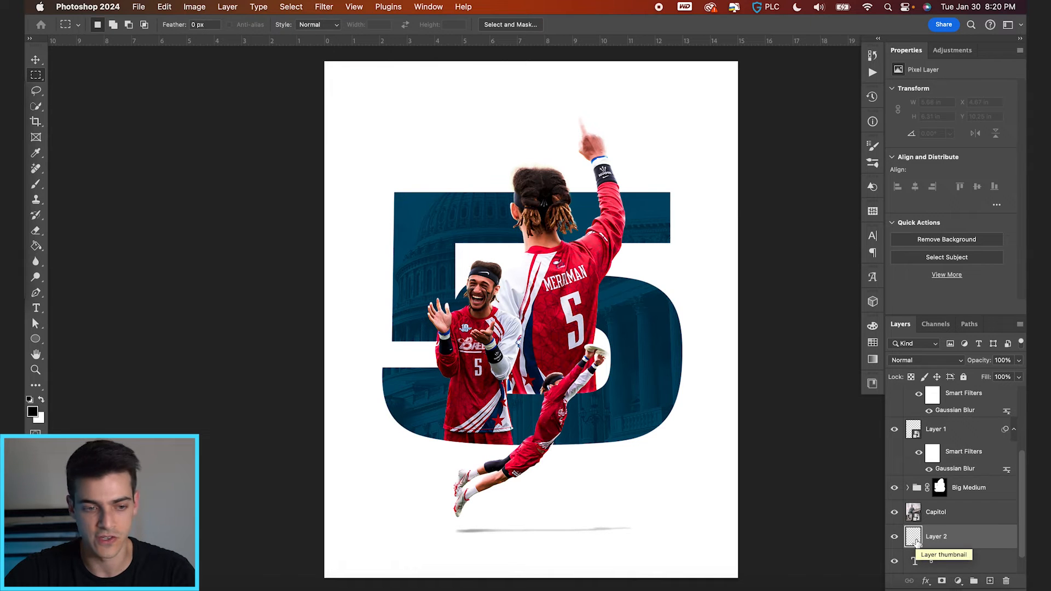
left_click_drag(312, 55, 355, 538)
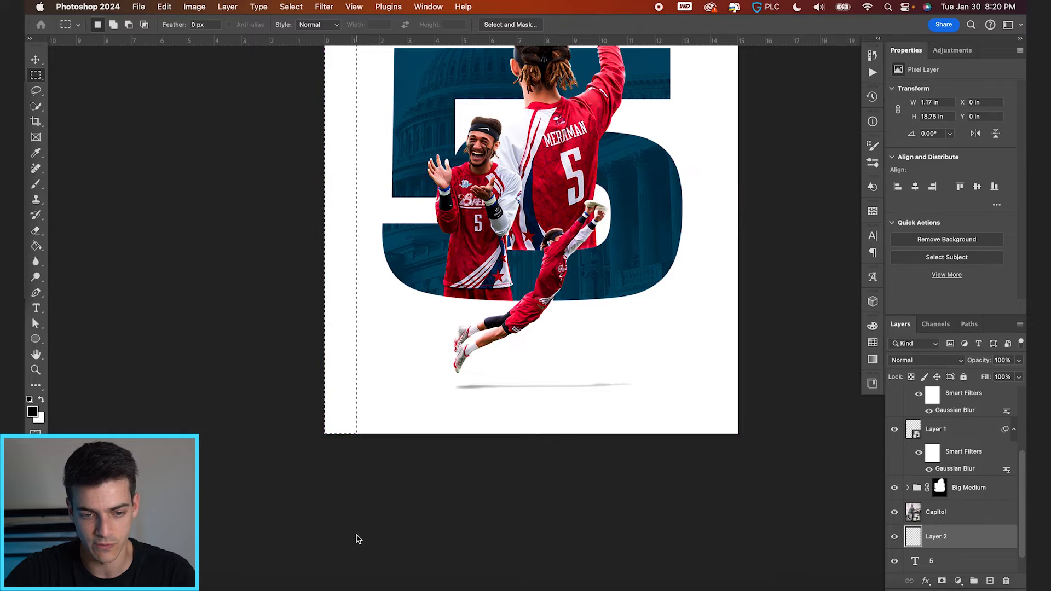
- Show the grid over the poster to check the width of the selected edge strip
scroll(356, 538, "up", 5)
key("super+apostrophe")
key("super+plus")
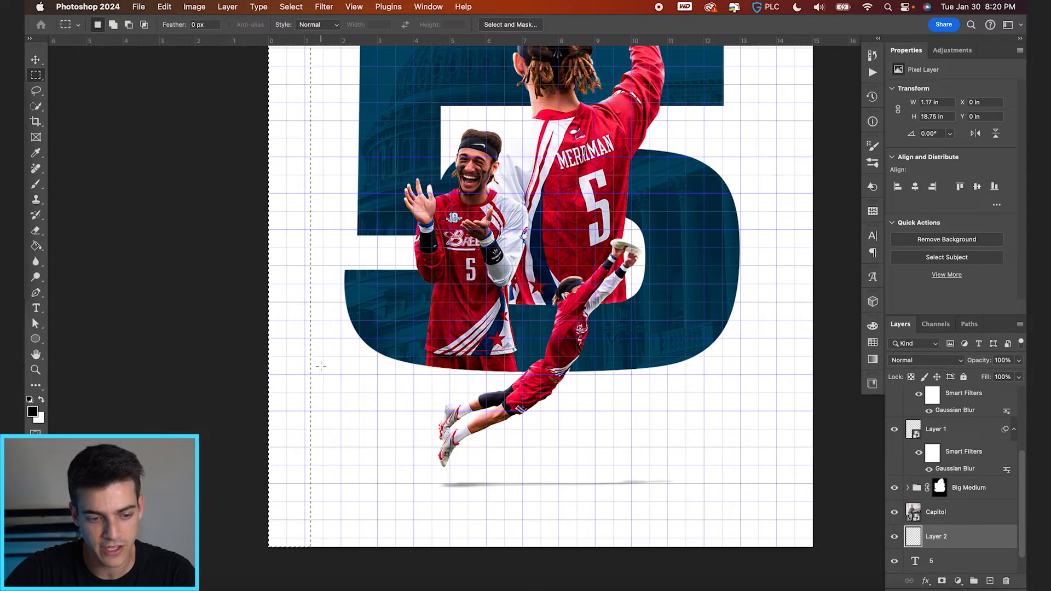
- Fill the selected edge strip with the red DC-2 swatch colour
scroll(321, 366, "left", 3)
key("g")
left_click(872, 342)
left_click(750, 430)
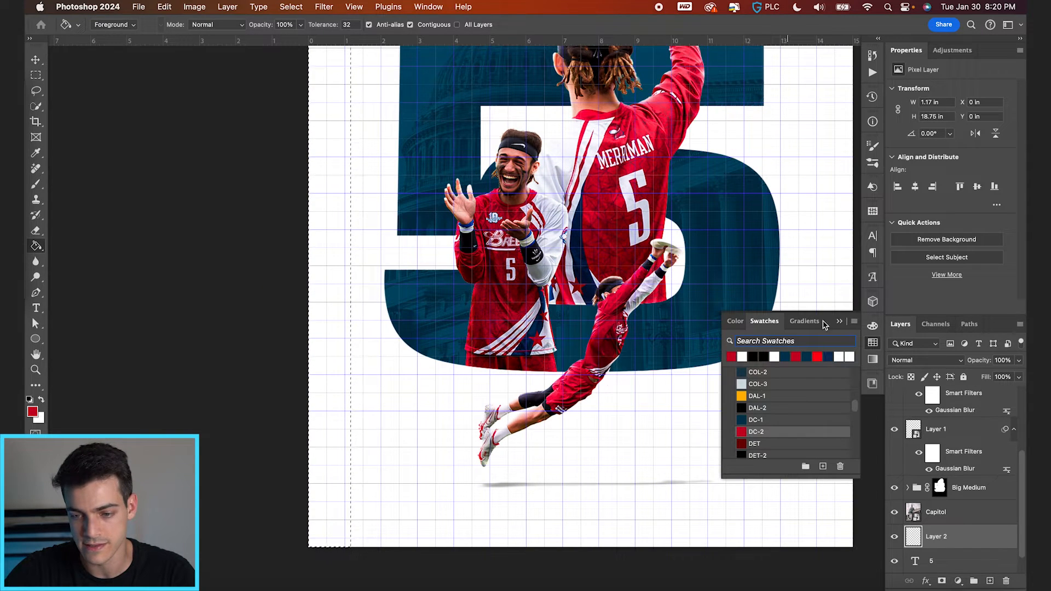
left_click(839, 322)
left_click(323, 388)
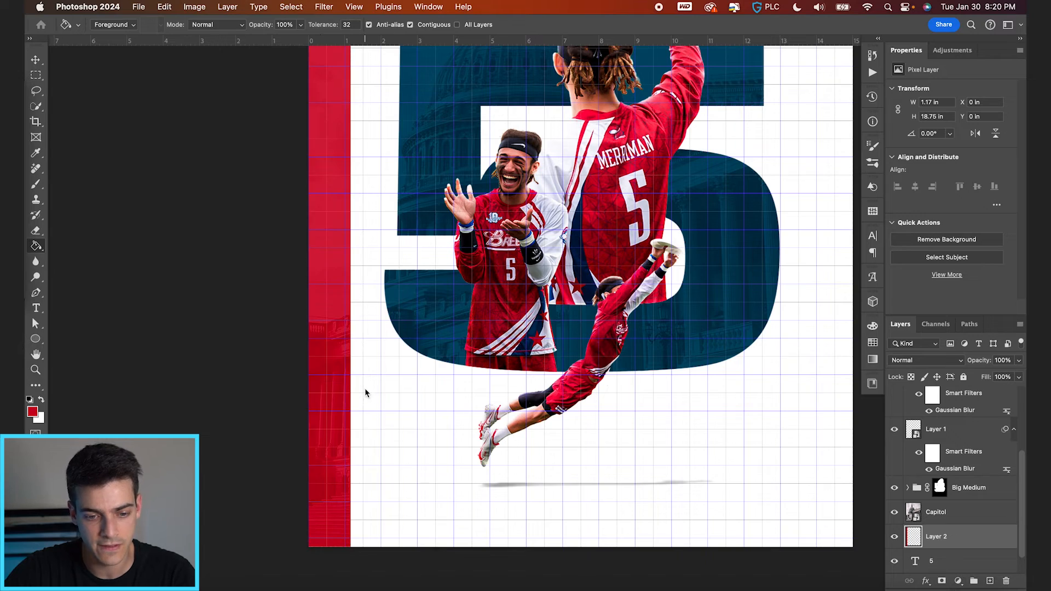
- Nudge the red strip left to X -0.17 in so its inner edge meets the 1 in grid line, and hide the grid
key("super+plus")
key("super+plus")
scroll(351, 385, "left", 3)
key("v")
key("shift+Left")
key("shift+Left")
key("shift+Left")
key("shift+Left")
key("shift+Left")
key("Left")
key("Left")
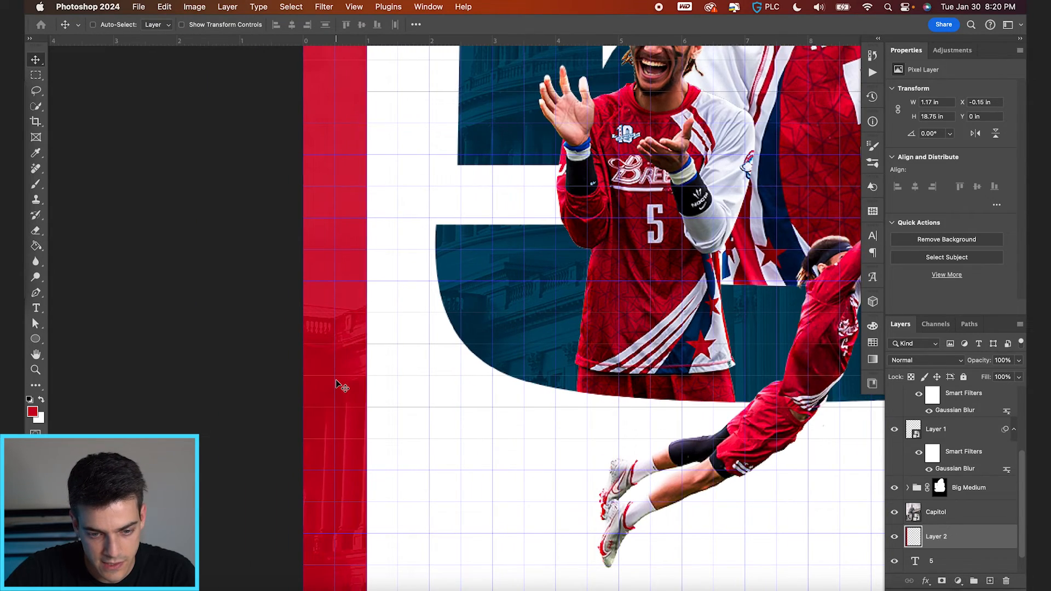
key("super+plus")
scroll(336, 383, "left", 2)
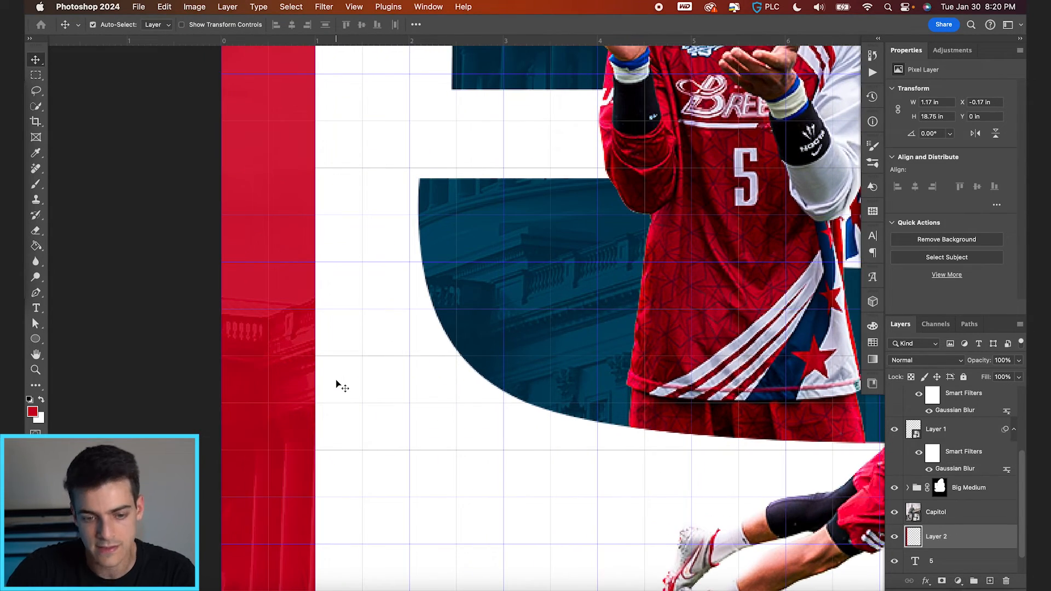
key("super+0")
- Add a text layer with the player's full name in white capitals, 39 pt Eurostile Medium, near the poster's upper right corner
key("super+shift+alt+n")
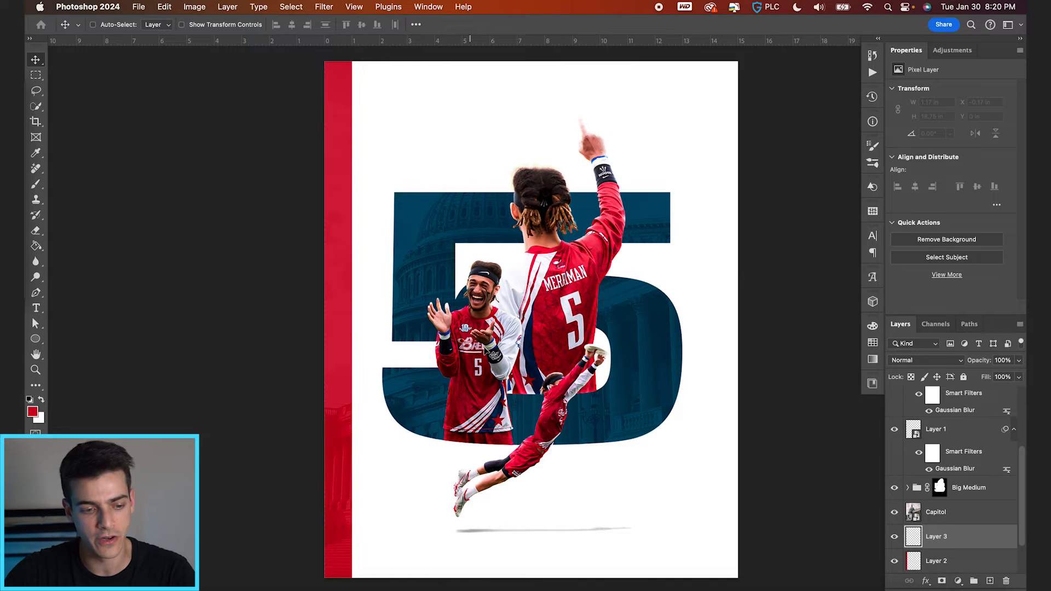
key("t")
key("x")
left_click(685, 79)
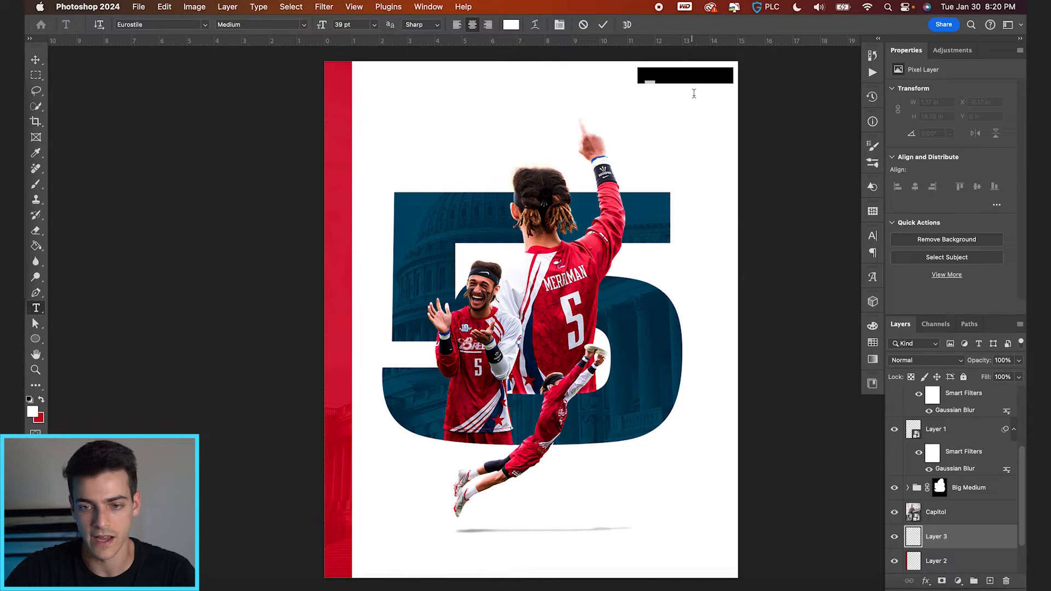
type("AJ MERRIM")
type("AN")
key("super+Return")
- Rotate the player's name to read bottom to top and place it on the red strip
key("v")
left_click_drag(710, 101, 415, 87)
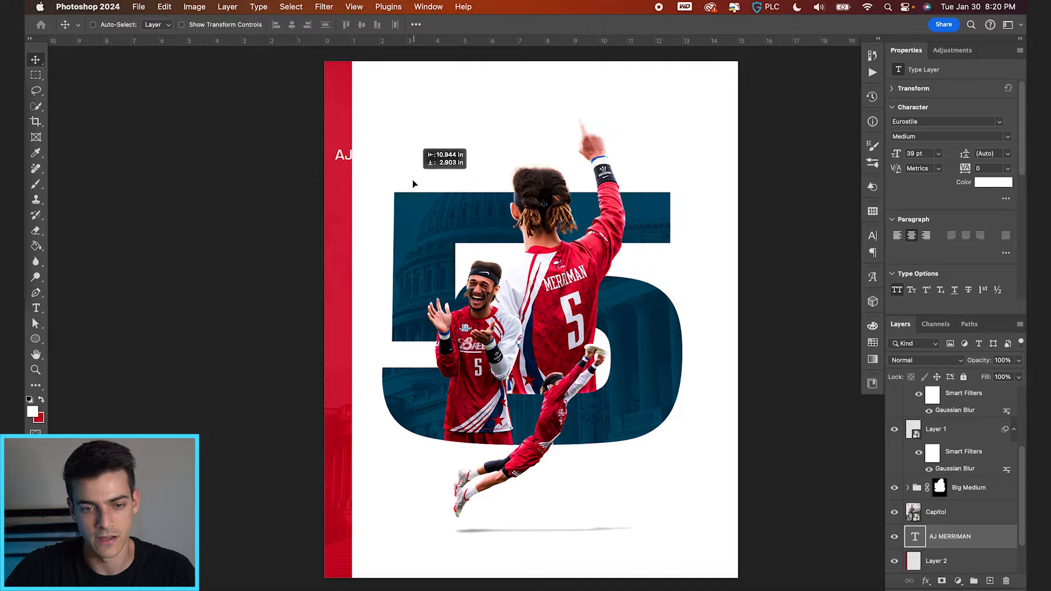
key("super+t")
key("Return")
left_click_drag(418, 143, 386, 260)
- Set the player's name text to 16 pt with 460 tracking
key("t")
left_click(372, 27)
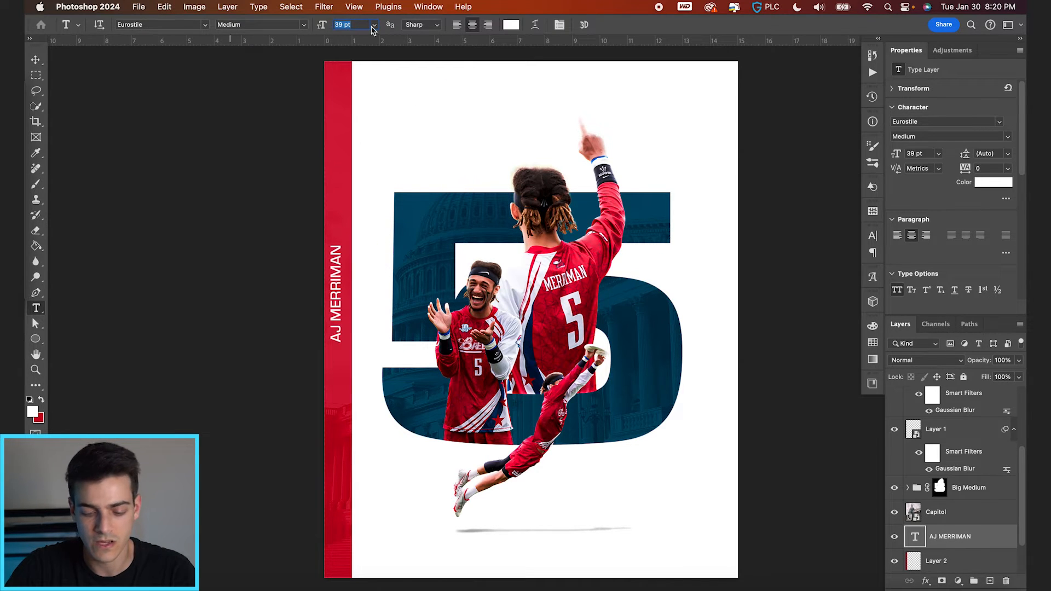
type("16")
key("Return")
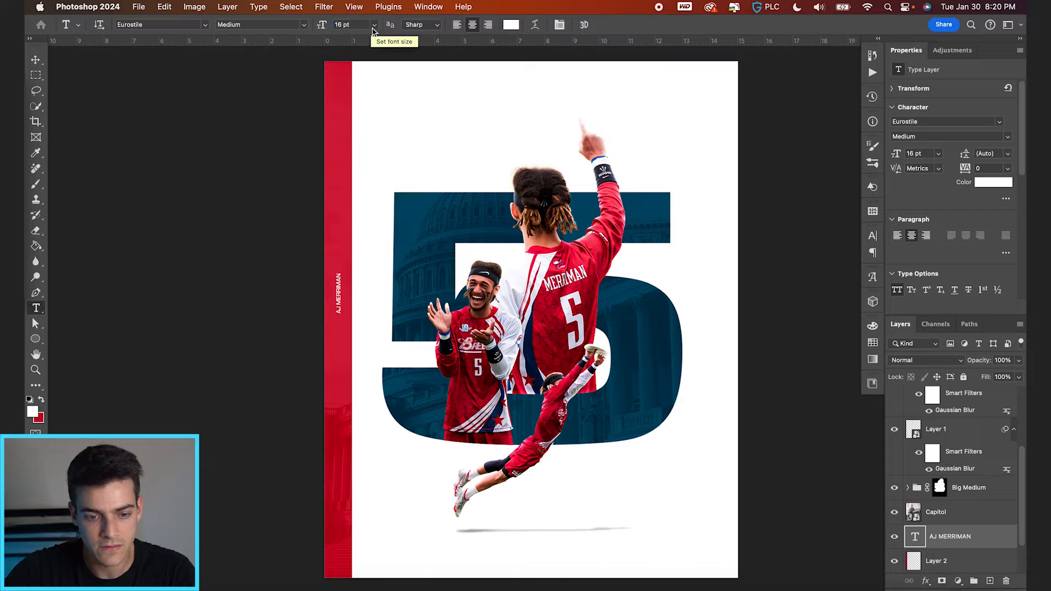
left_click(559, 24)
left_click(818, 281)
type("460")
key("Return")
key("Return")
- Change the name text to Eurostile Extd Medium at 12 pt with 520 tracking and centre it across the strip
left_click(783, 253)
left_click(798, 253)
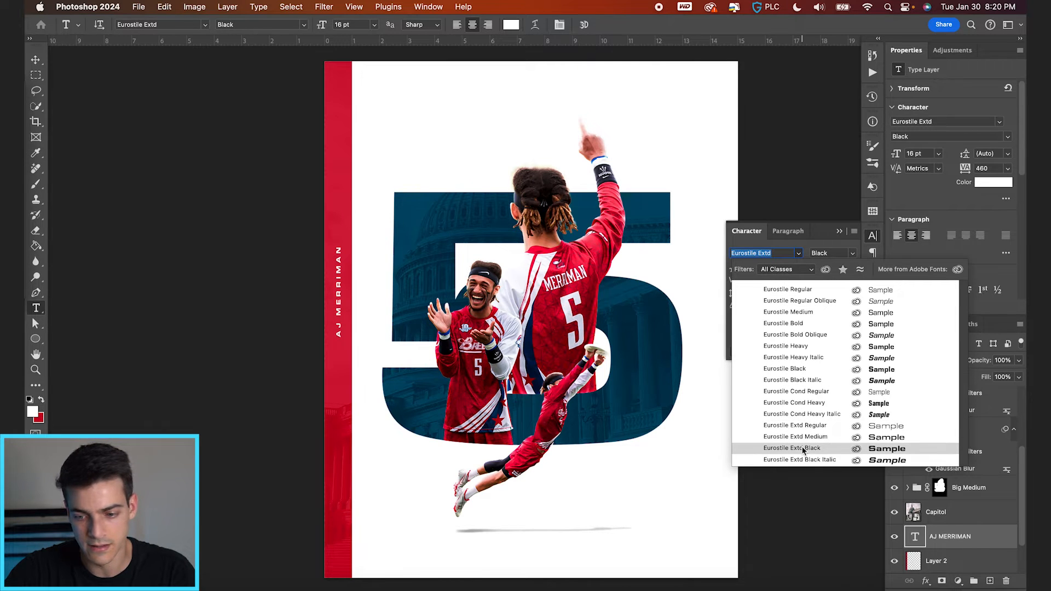
key("Escape")
left_click_drag(803, 285, 806, 287)
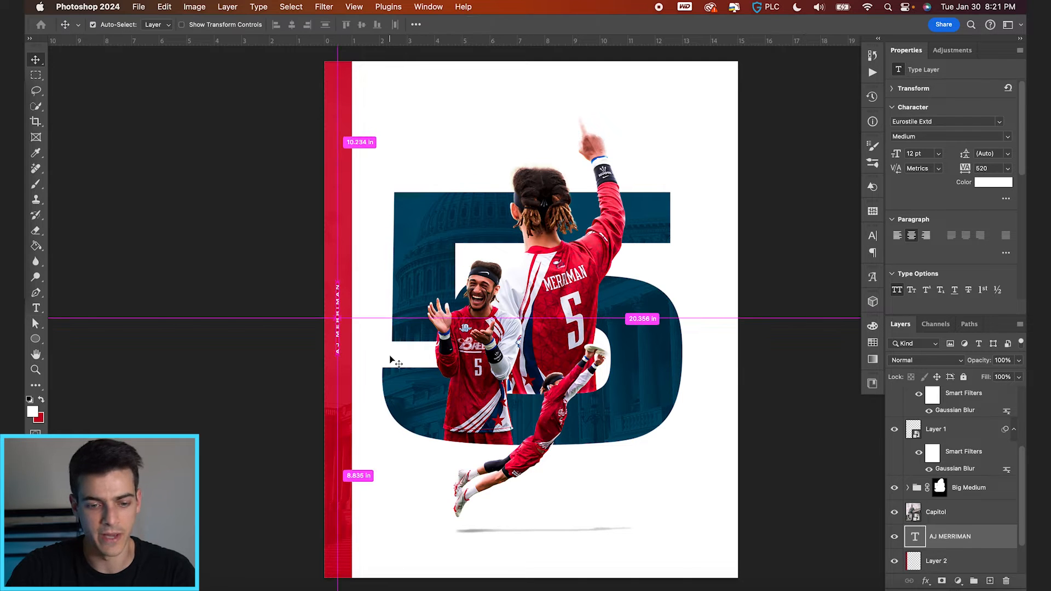
- Duplicate the name text onto the lower part of the strip and left-align the copy
key("super+j")
left_click_drag(376, 308, 383, 453)
key("t")
left_click(458, 25)
key("v")
left_click_drag(373, 383, 377, 435)
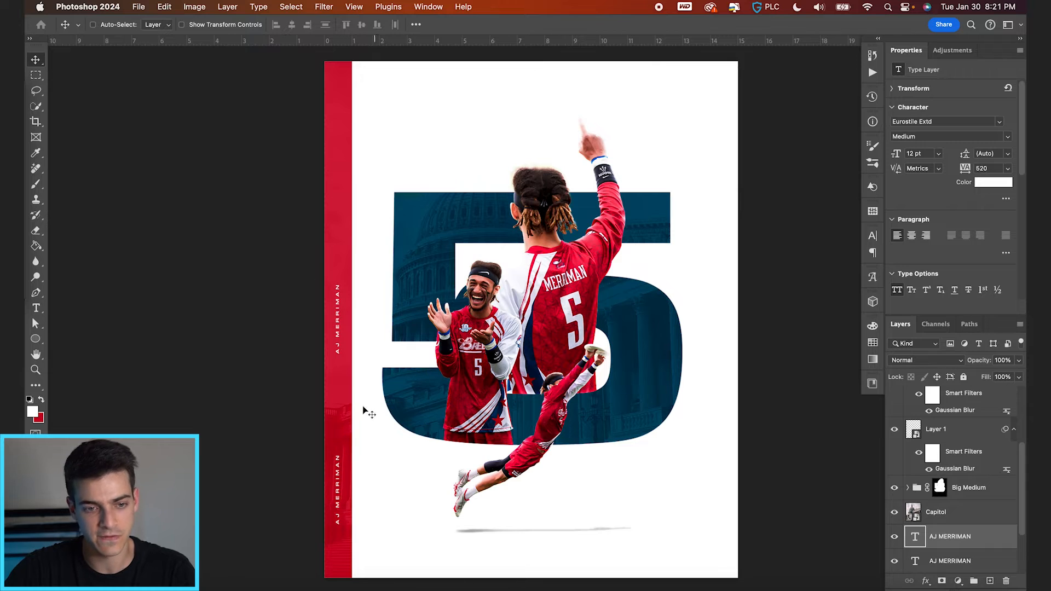
- Replace the lower copy's text with "number five", move it near the strip's bottom end and check its margin against the grid
key("t")
left_click(339, 498)
key("super+a")
type("NUMB")
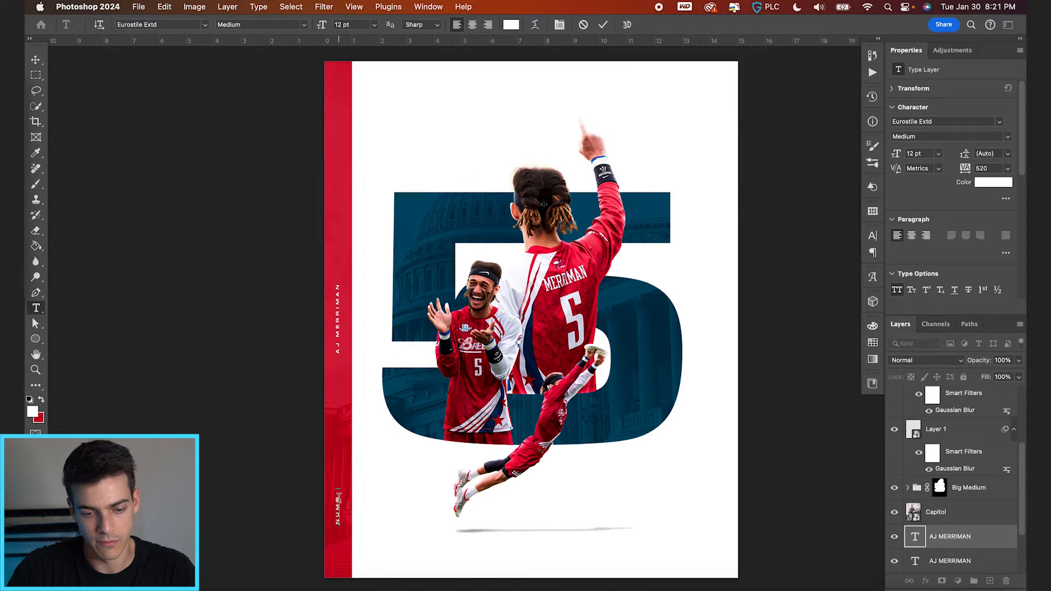
left_click(427, 497)
key("v")
left_click_drag(378, 470, 374, 504)
key("super+apostrophe")
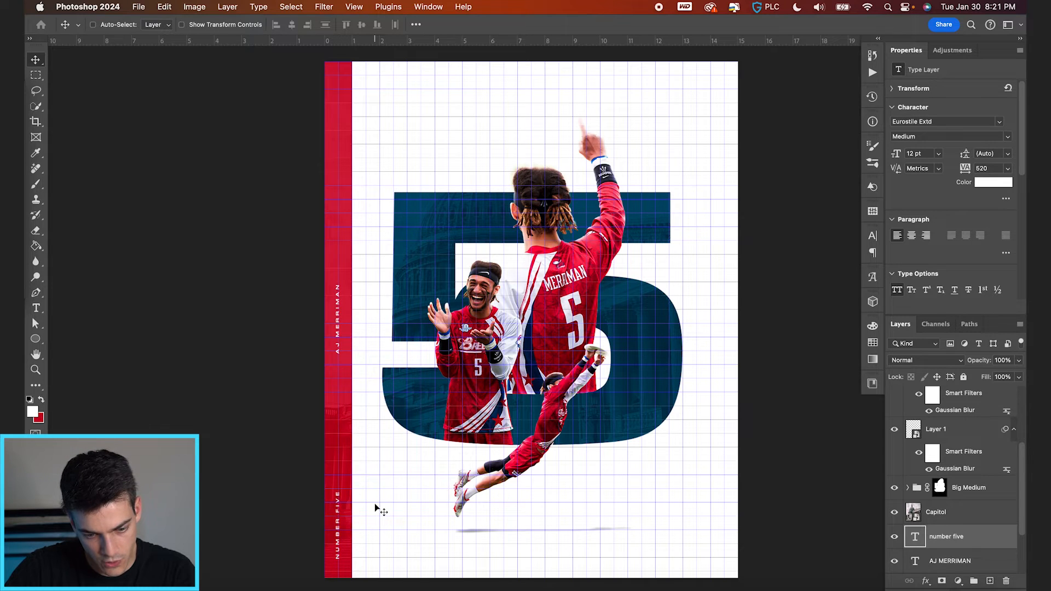
key("super+apostrophe")
- Duplicate the "number five" text onto the upper part of the strip and right-align the copy
left_click_drag(376, 505, 362, 174)
key("t")
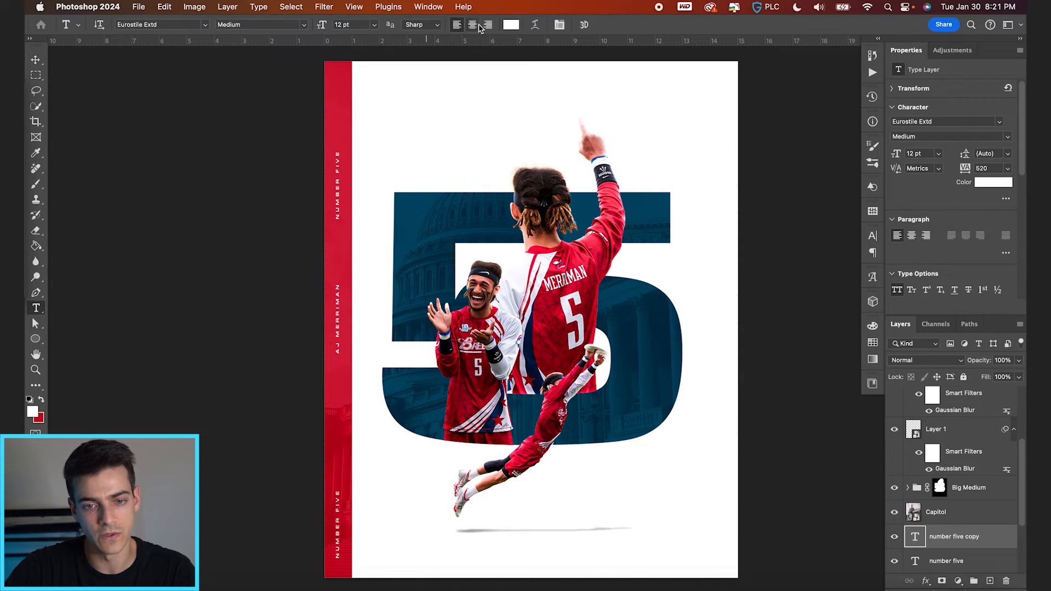
left_click(487, 27)
- Replace the upper copy's text with "dc breeze" and move it to the strip's top end
left_click(338, 186)
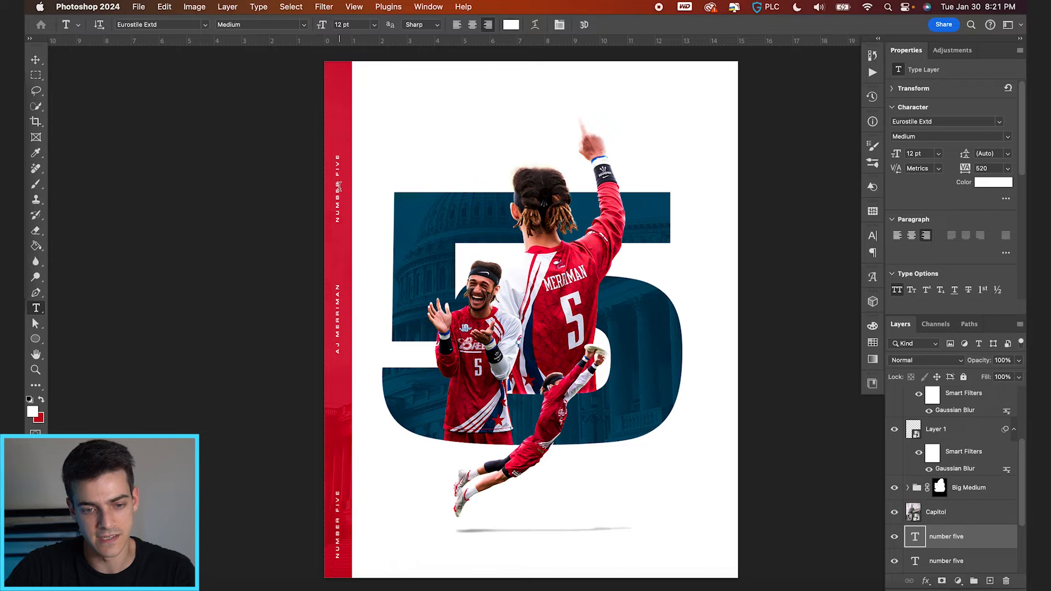
key("super+a")
key("BackSpace")
type("dc breeze")
left_click(602, 25)
key("v")
left_click_drag(385, 219, 385, 143)
- Move the Capitol image left and enlarge it to about 41.15 × 27.43 in so its texture covers more of the red strip
scroll(925, 459, "down", 5)
scroll(958, 490, "up", 2)
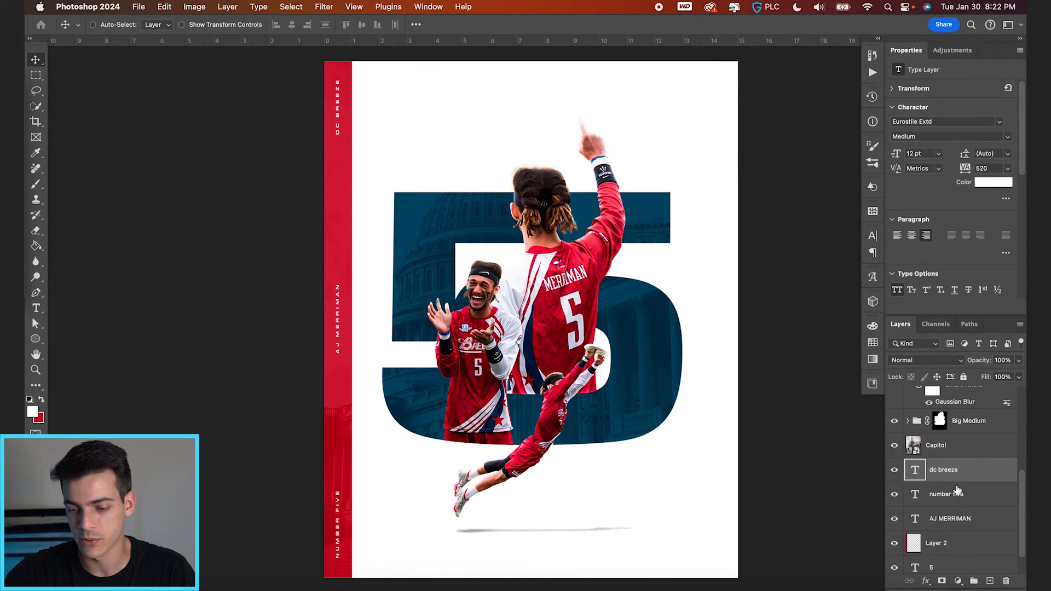
left_click(920, 453)
scroll(378, 337, "up", 2)
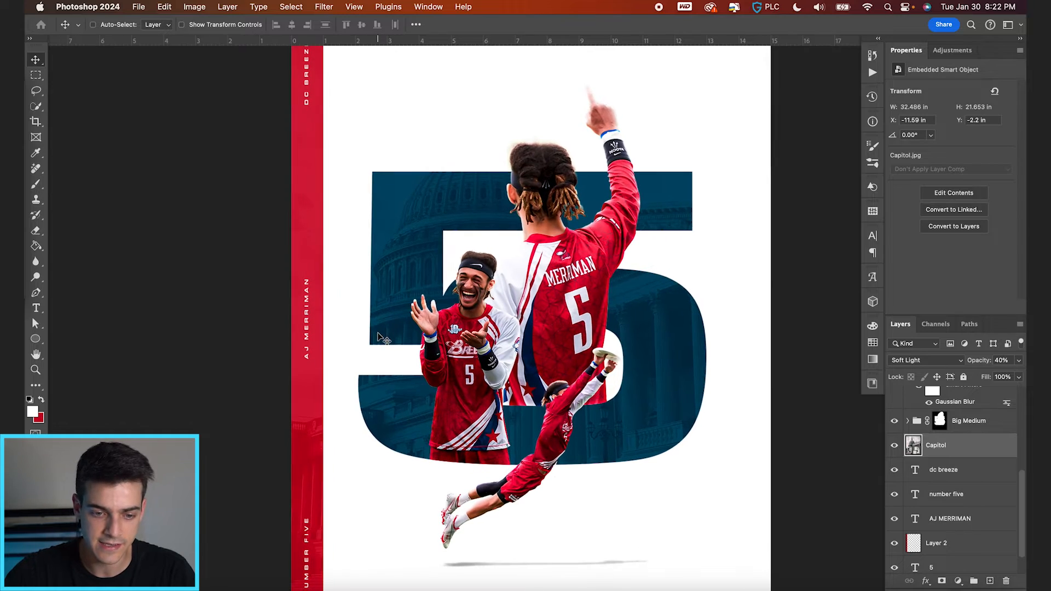
scroll(308, 282, "left", 1)
scroll(350, 376, "down", 2)
scroll(350, 377, "up", 3)
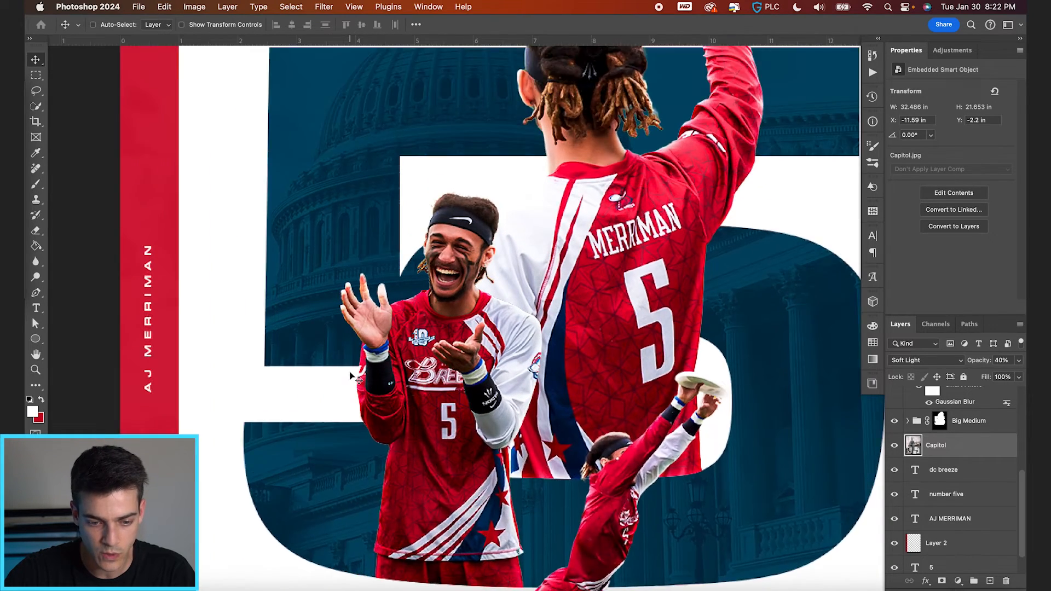
key("super+0")
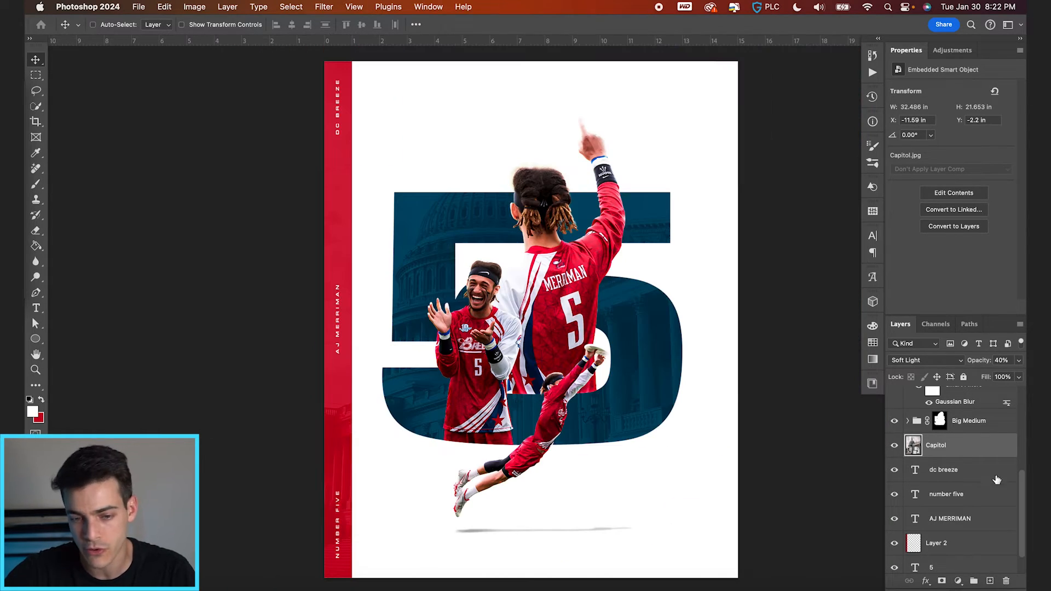
left_click_drag(772, 320, 714, 323)
key("super+t")
key("super+minus")
left_click_drag(758, 86, 828, 44)
scroll(641, 381, "down", 4)
key("Return")
key("super+0")
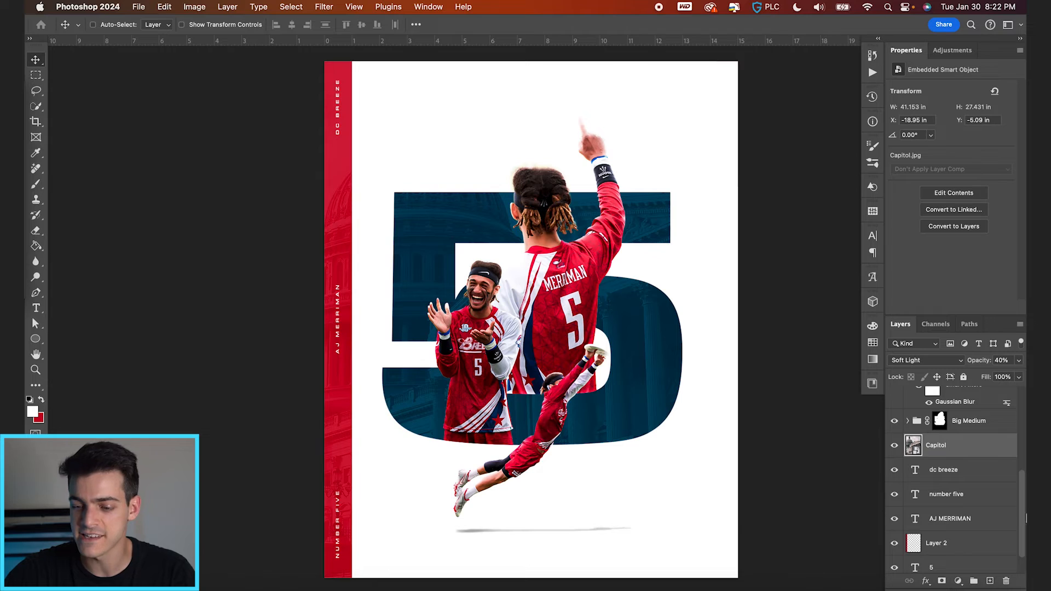
- Create a new empty layer directly above the Big Medium group
scroll(946, 464, "up", 5)
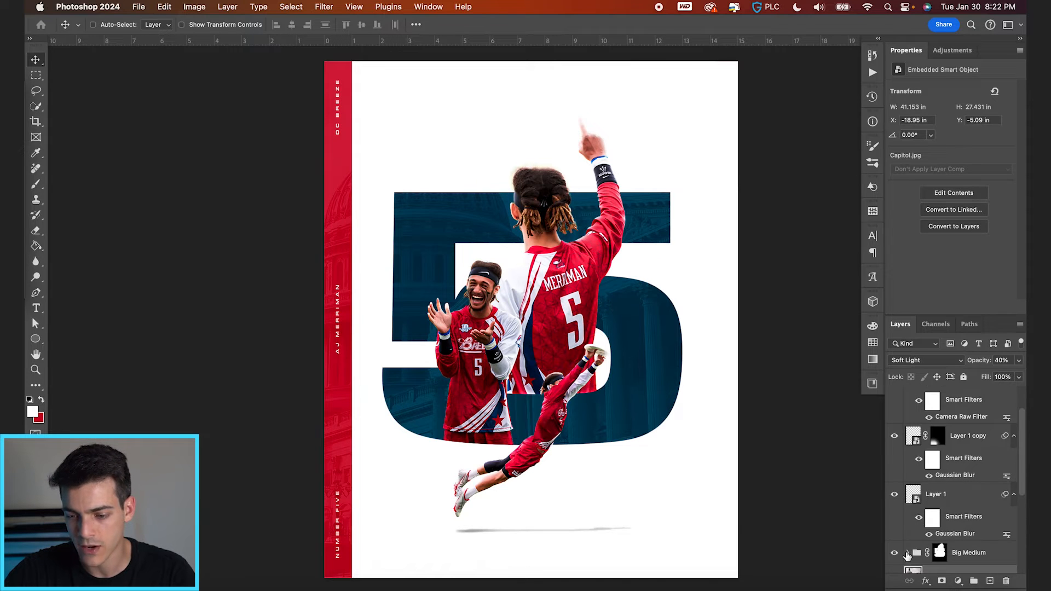
scroll(923, 526, "up", 1)
left_click(918, 567)
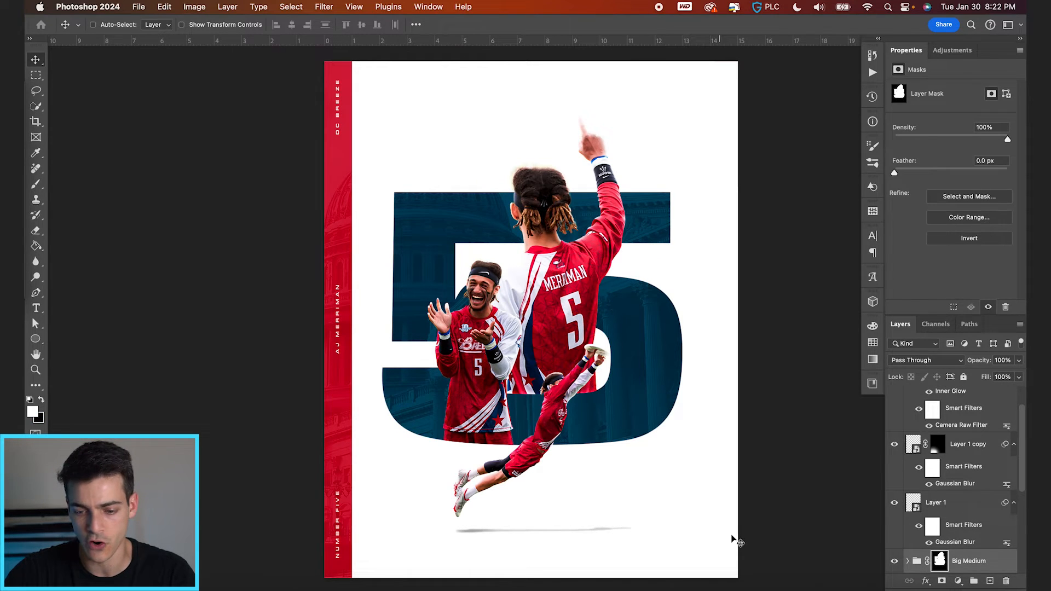
key("super+shift+alt+n")
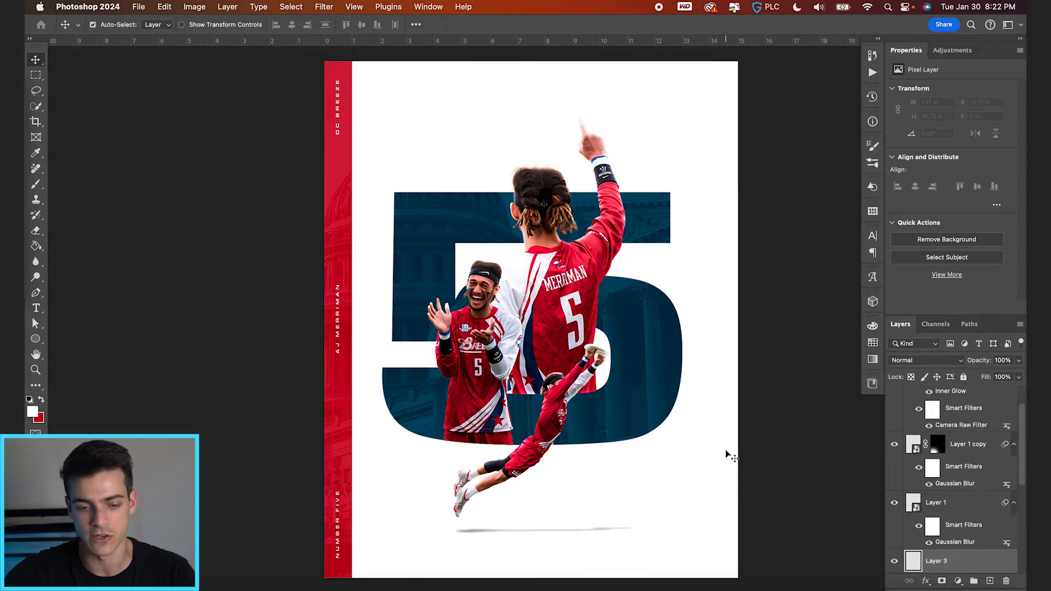
- Draw a red five-pointed star about 37 × 35 px with a 47% star ratio in the poster's lower right area
left_click(36, 339)
left_click(92, 373)
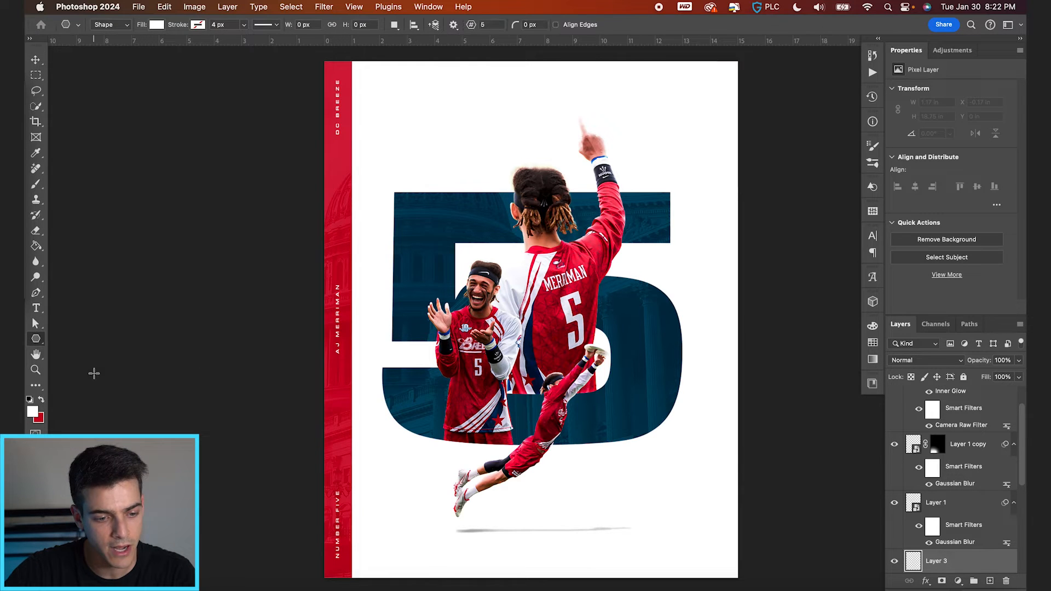
key("x")
key("super+equal")
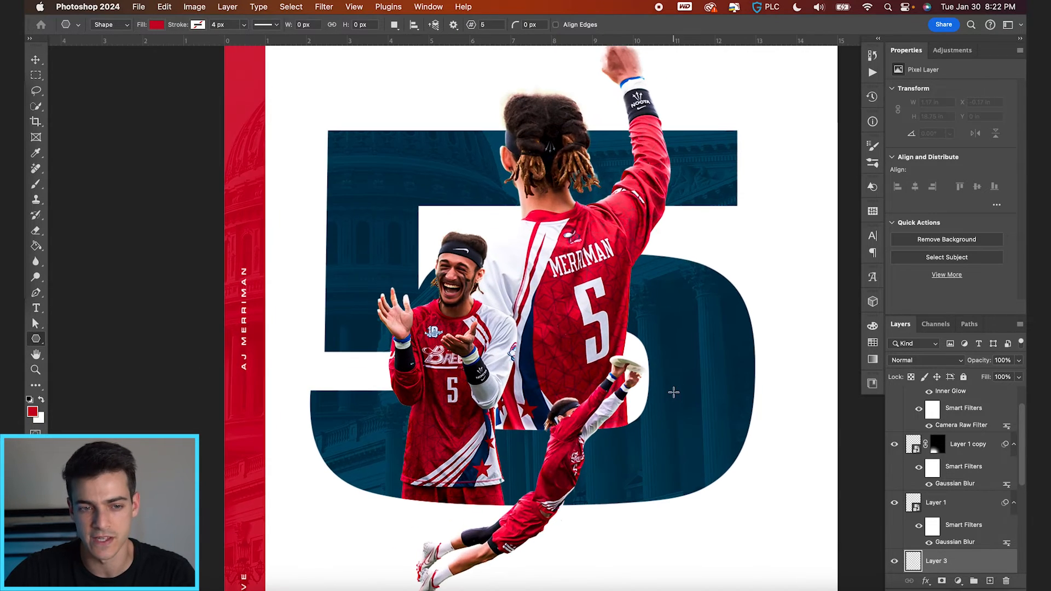
scroll(673, 392, "down", 5)
scroll(690, 407, "up", 3)
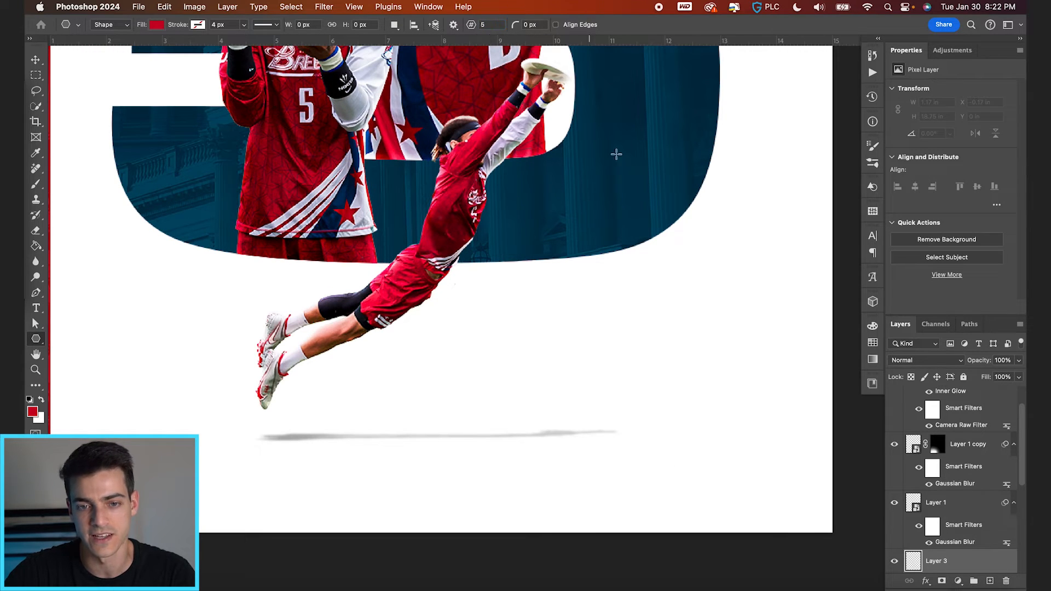
left_click(454, 25)
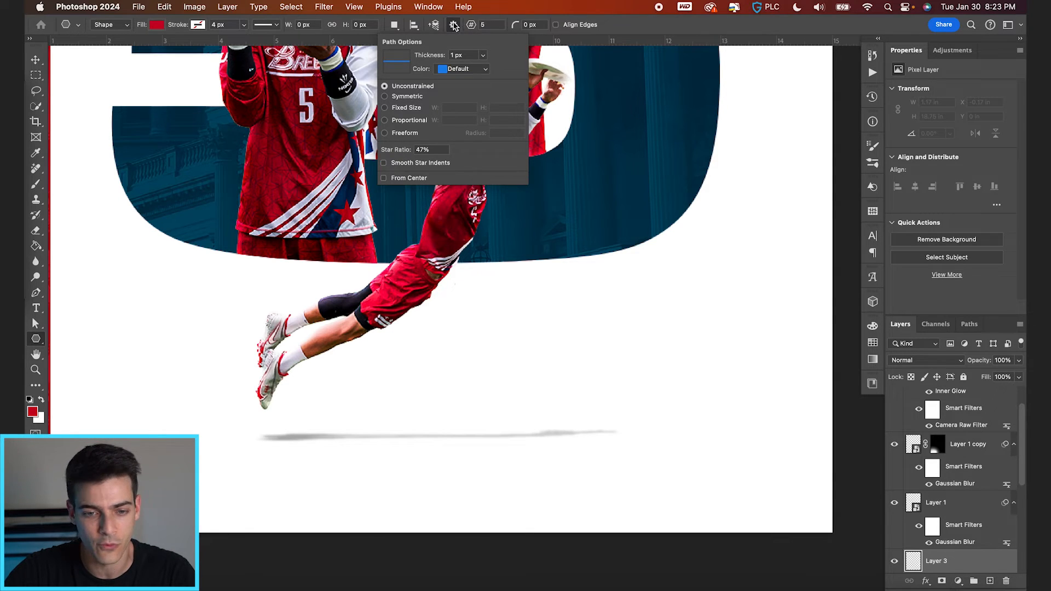
left_click(454, 25)
left_click_drag(656, 480, 687, 356)
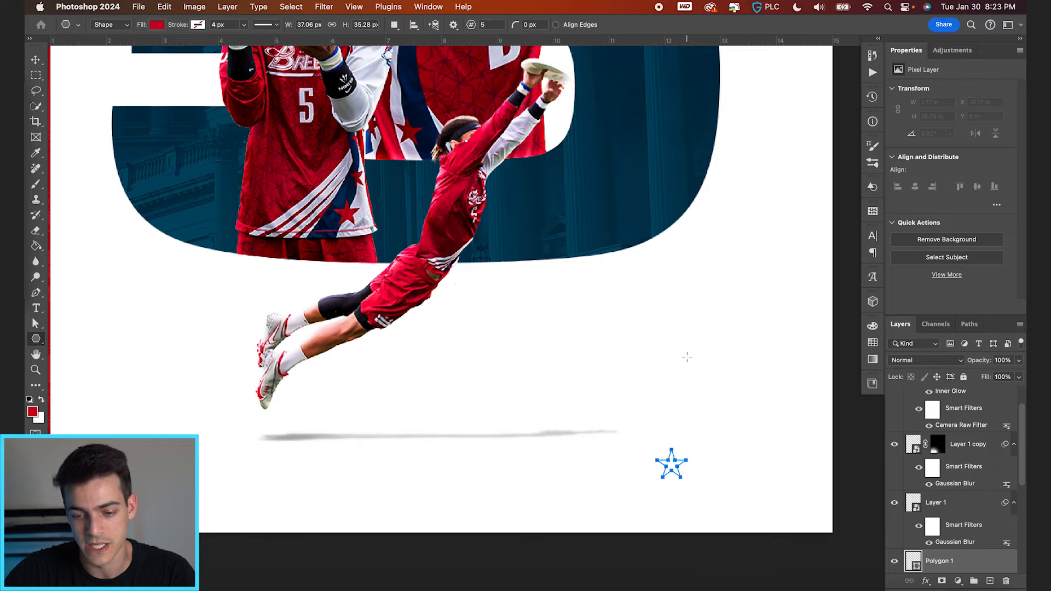
- Move the star left and place a duplicate of it to its right on the same line
key("v")
left_click_drag(701, 474, 638, 472)
key("shift+Right")
key("shift+Right")
key("shift+Right")
key("shift+Right")
key("shift+Right")
key("shift+Right")
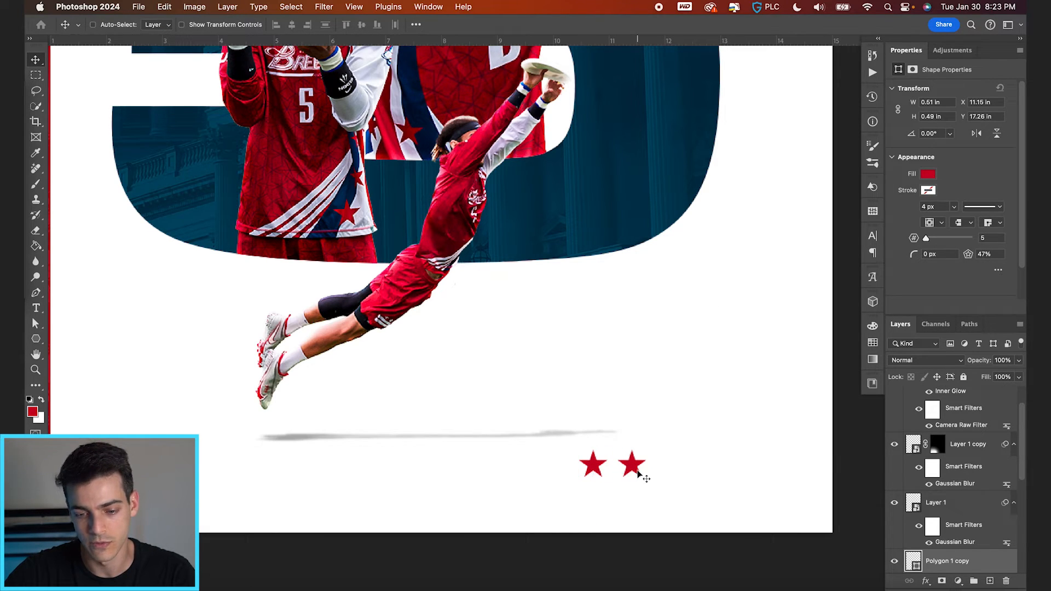
- Duplicate the star three more times toward the right, about 0.83 in apart, to complete an even row of five
key("alt+shift+Right")
key("shift+Right")
key("shift+Right")
key("shift+Right")
key("shift+Right")
key("shift+Right")
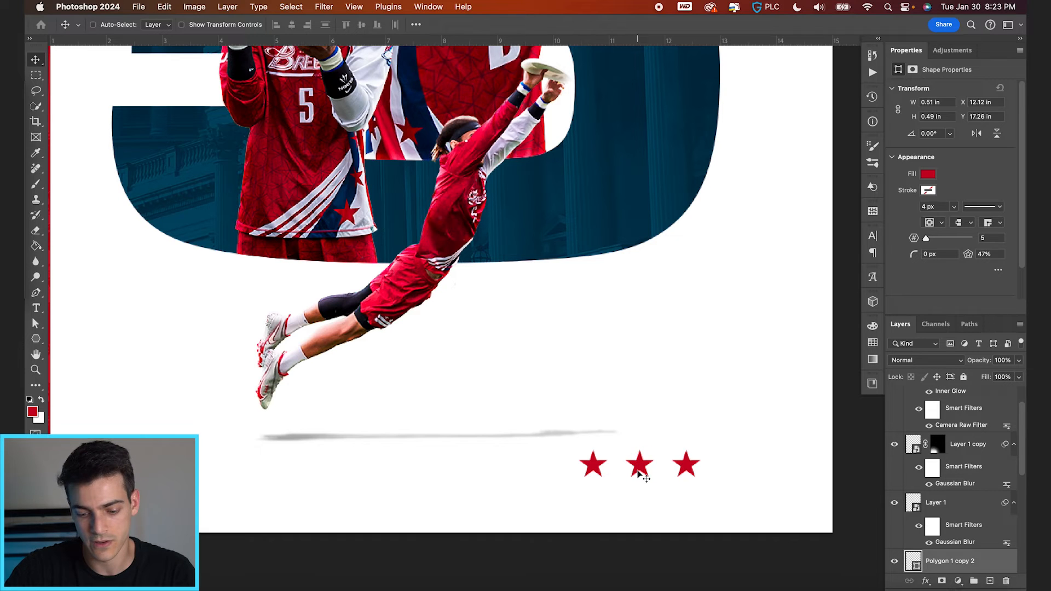
key("alt+shift+Right")
key("shift+Right")
key("shift+Right")
key("shift+Right")
key("shift+Right")
key("shift+Right")
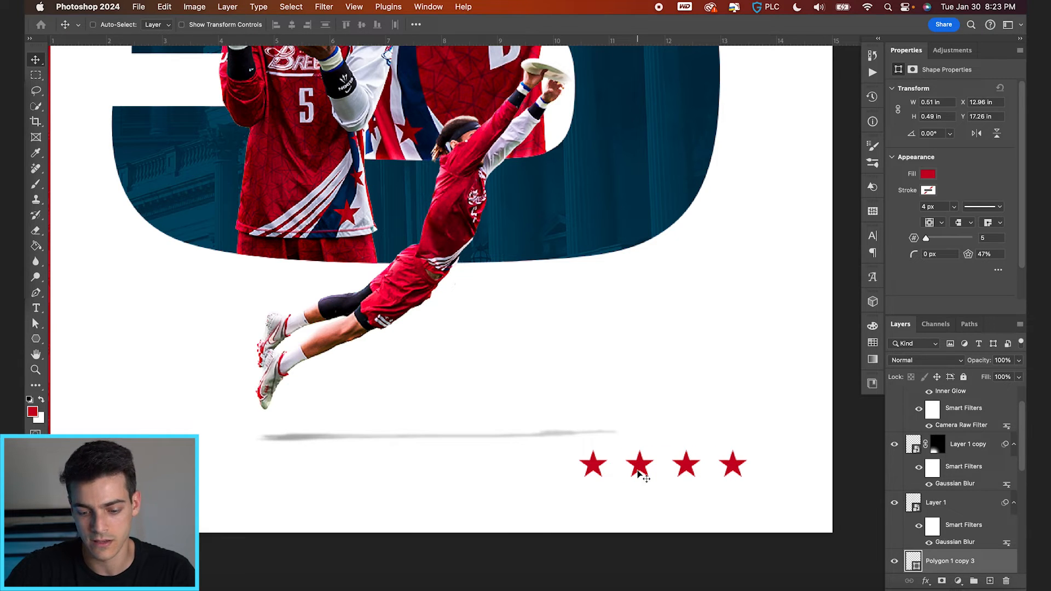
key("shift+Right")
key("shift+Right")
key("shift+Right")
key("shift+Right")
key("shift+Right")
key("shift+Right")
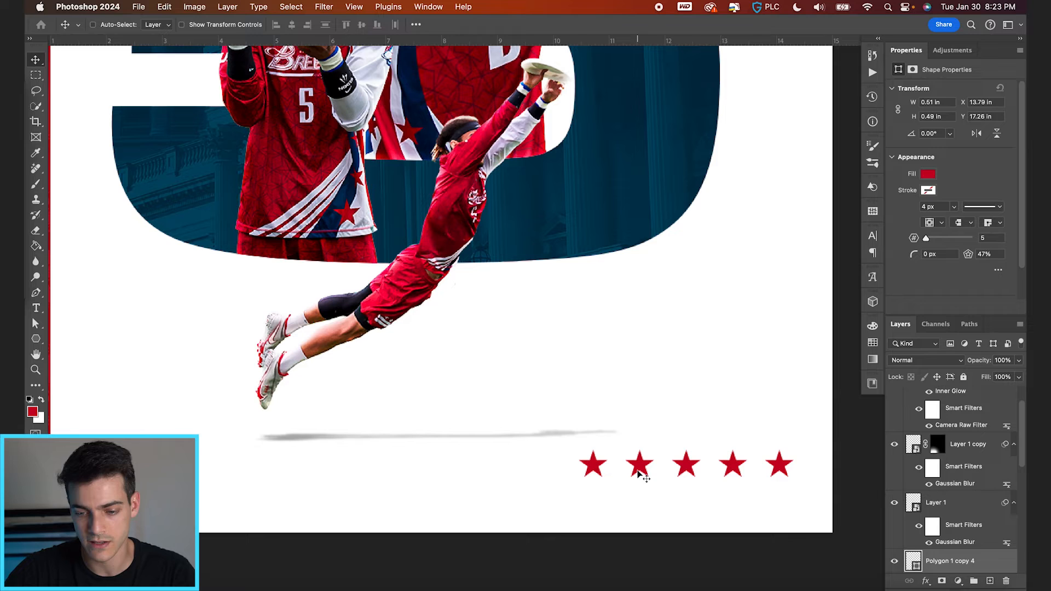
- Group the five star layers and name the group Stars
scroll(926, 513, "down", 5)
left_click(947, 505, "shift")
key("super+g")
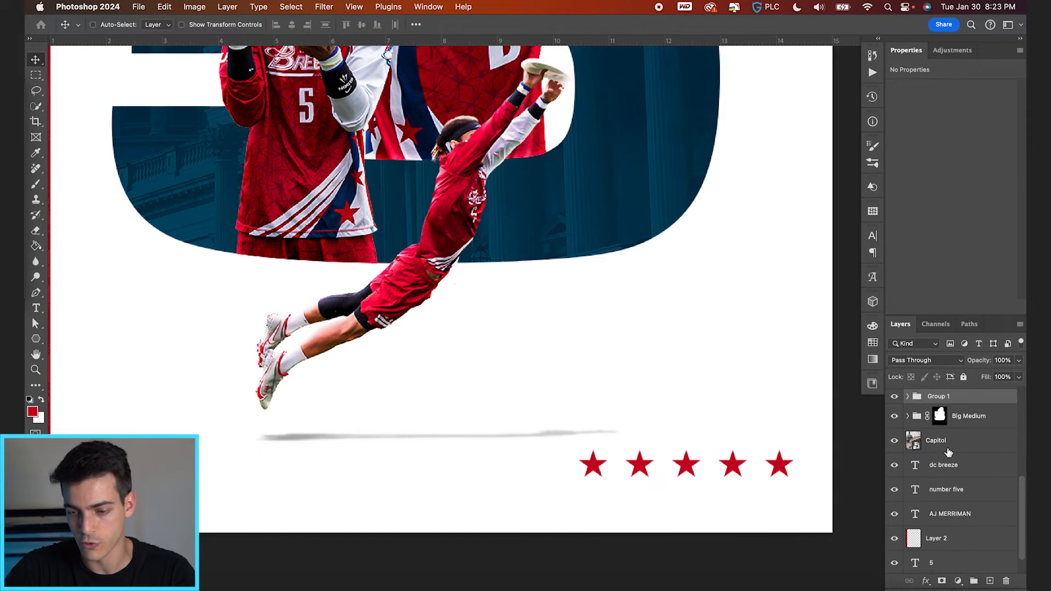
double_click(937, 398)
type("Stars")
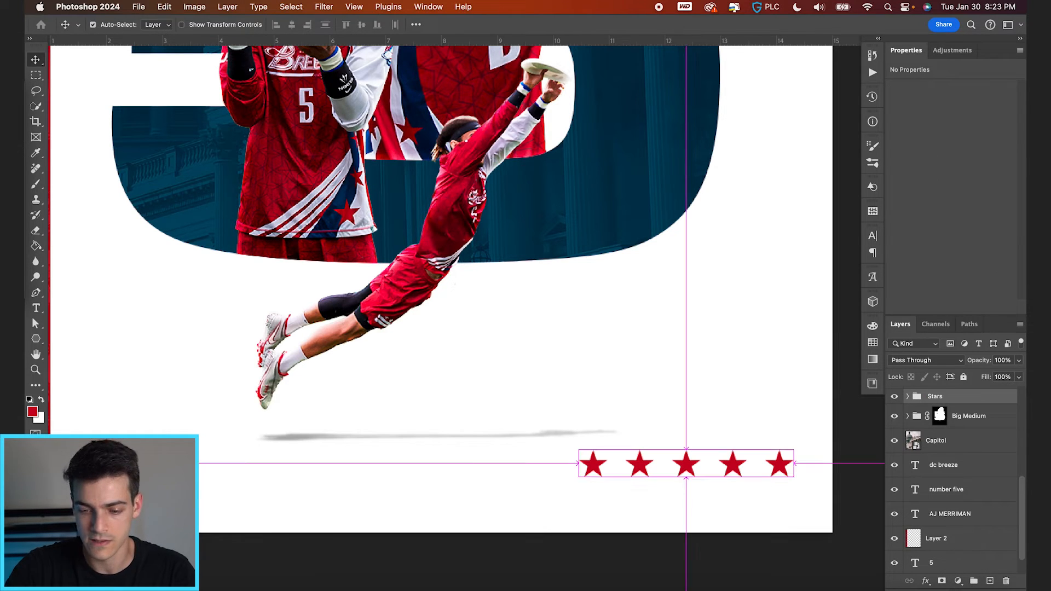
- Shrink the Stars group to about 1.5 in wide and place it in the poster's lower right corner, aligned to the grid
key("super+0")
key("super+t")
left_click_drag(612, 534, 731, 535)
key("Return")
key("super+apostrophe")
key("shift+Right")
key("shift+Right")
key("shift+Right")
key("super+apostrophe")
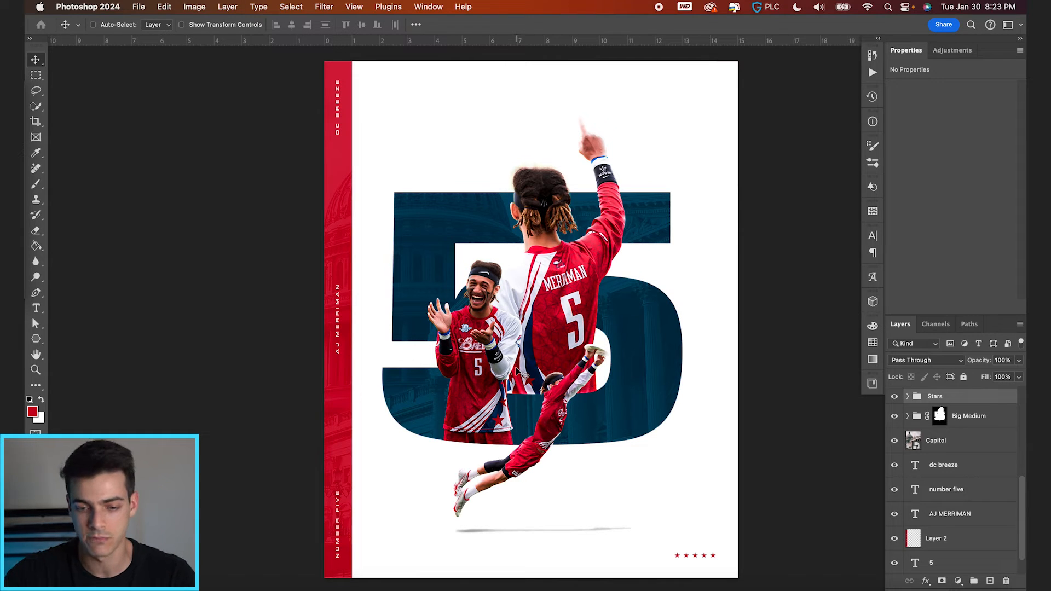
- Shift the number 5 together with the player cutouts and shadows about 0.45 in right, centering them in the white area using the grid
scroll(943, 418, "up", 10)
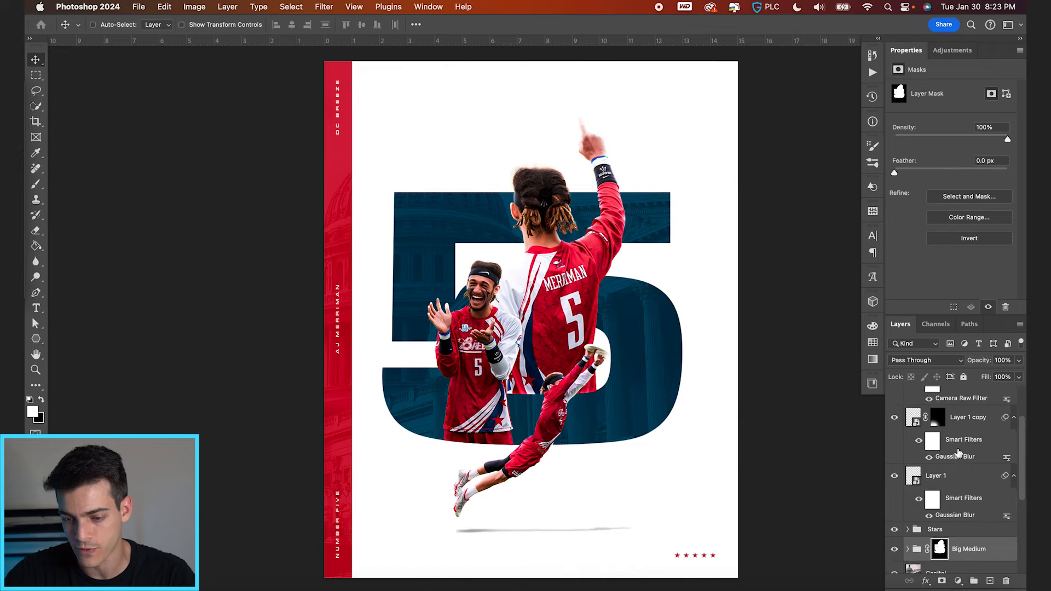
left_click(979, 480)
left_click(967, 400)
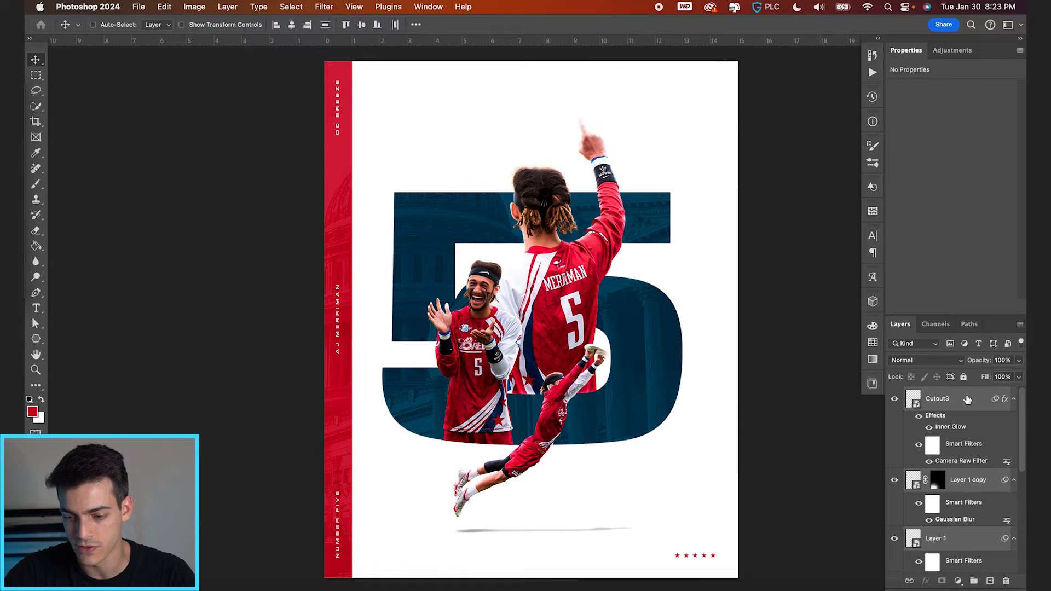
scroll(967, 400, "down", 10)
left_click(941, 540)
left_click_drag(660, 326, 671, 323)
key("super+'")
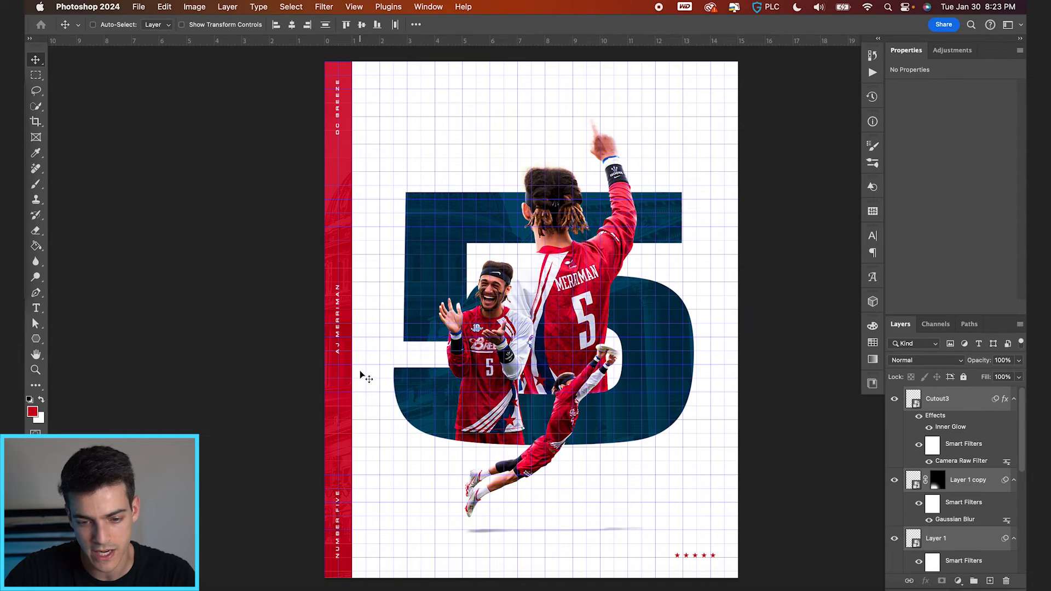
key("Right")
key("Right")
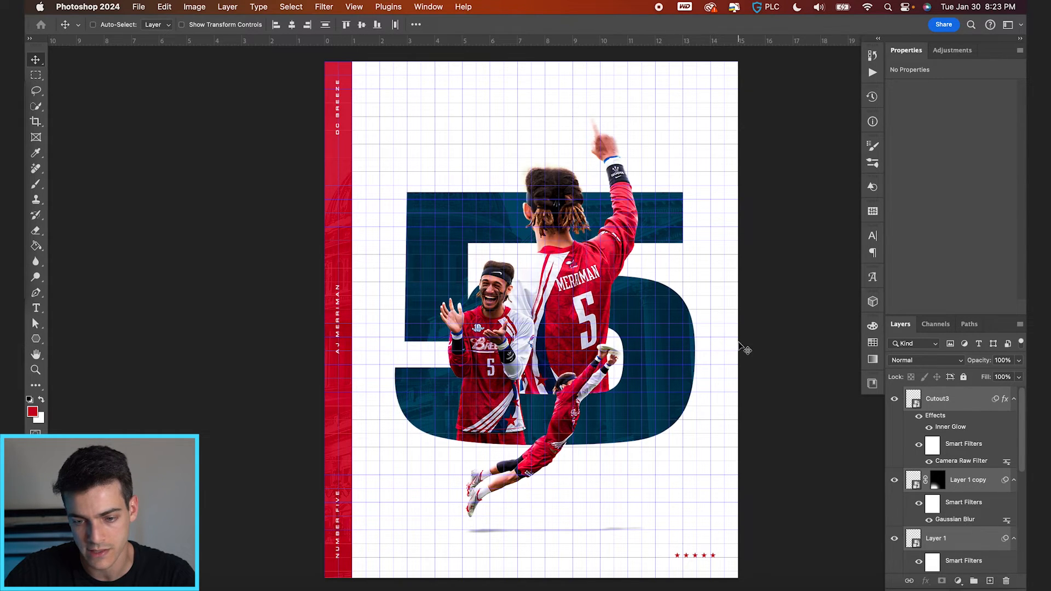
key("super+'")
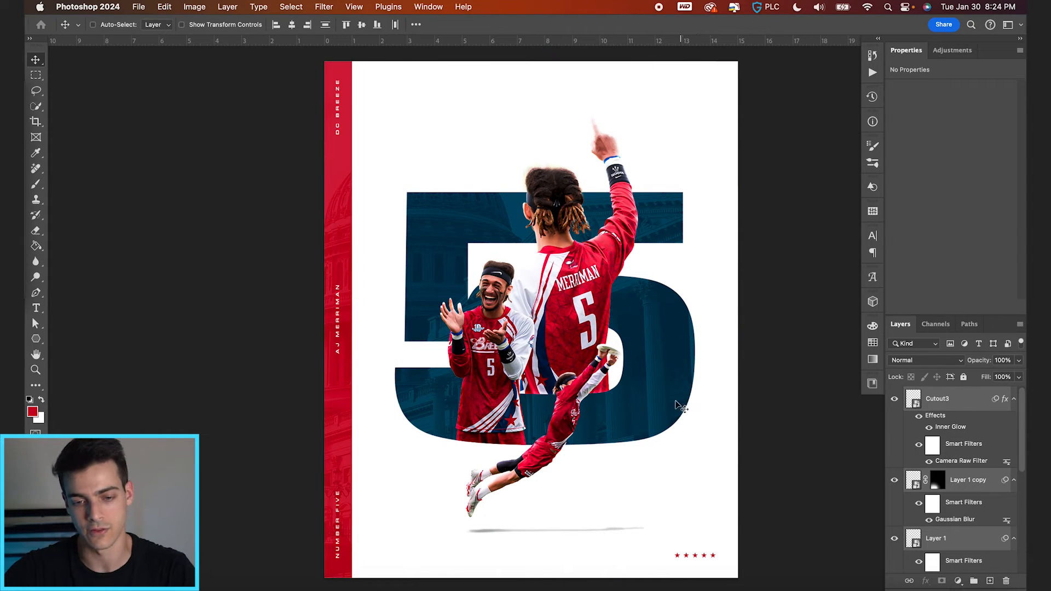
- Place the files Logo-AJ.png and Logo-DC.png from the AJ Poster folder in Finder onto the poster
left_click(579, 419, "super")
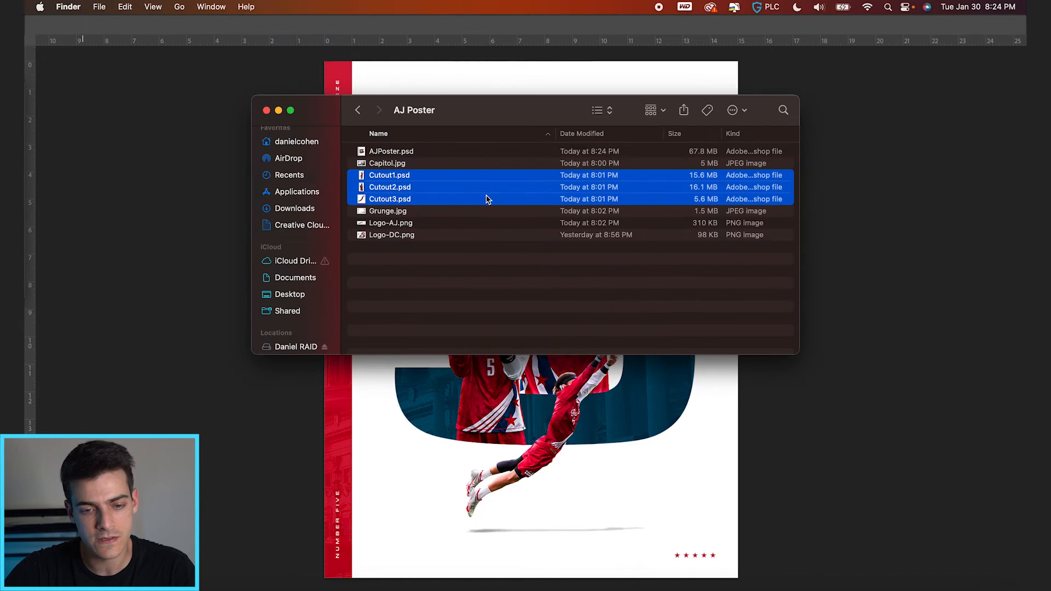
left_click(387, 225)
left_click(391, 236, "shift")
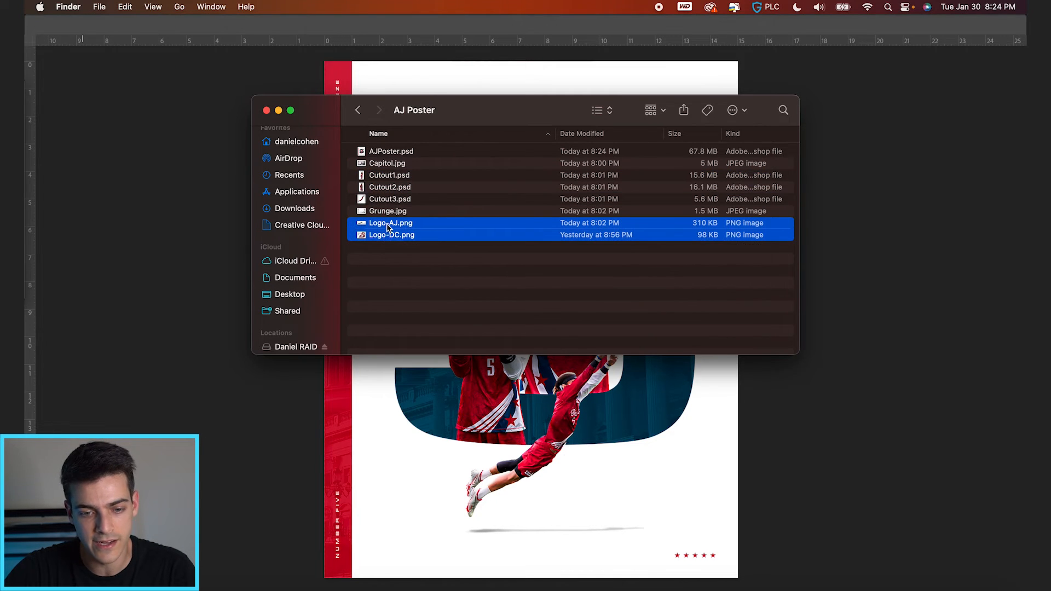
left_click_drag(388, 227, 572, 356)
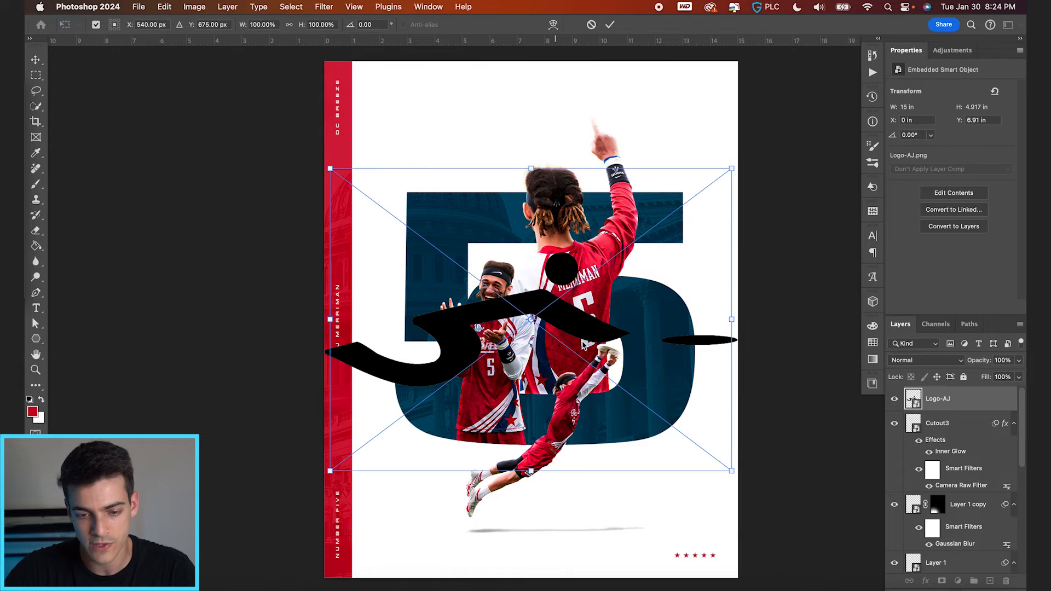
key("Return")
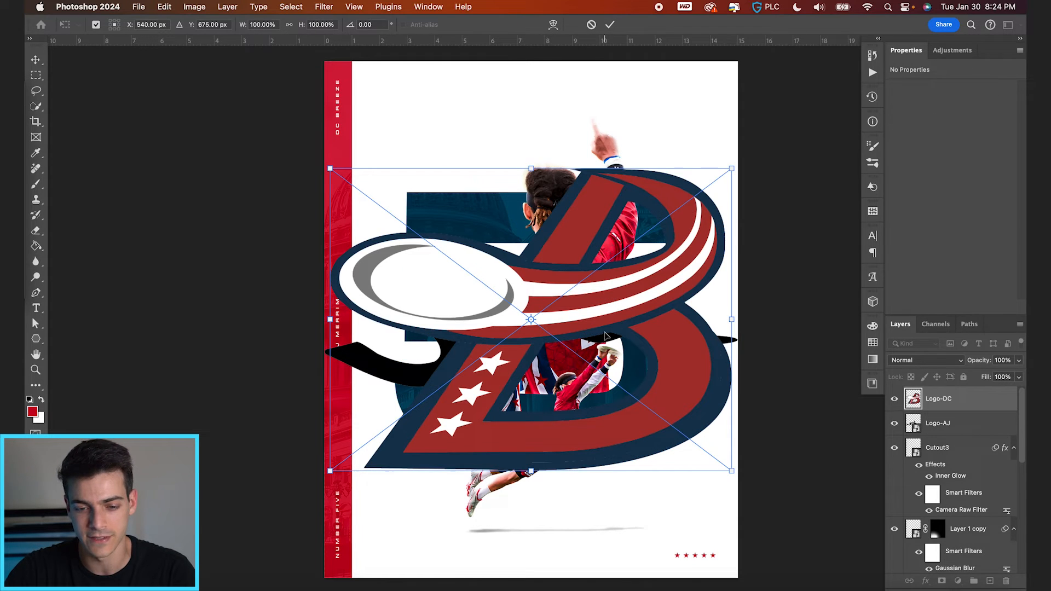
key("Return")
- Scale both logos down and set them side by side above the large player's head, with the DC logo first
left_click(957, 430, "shift")
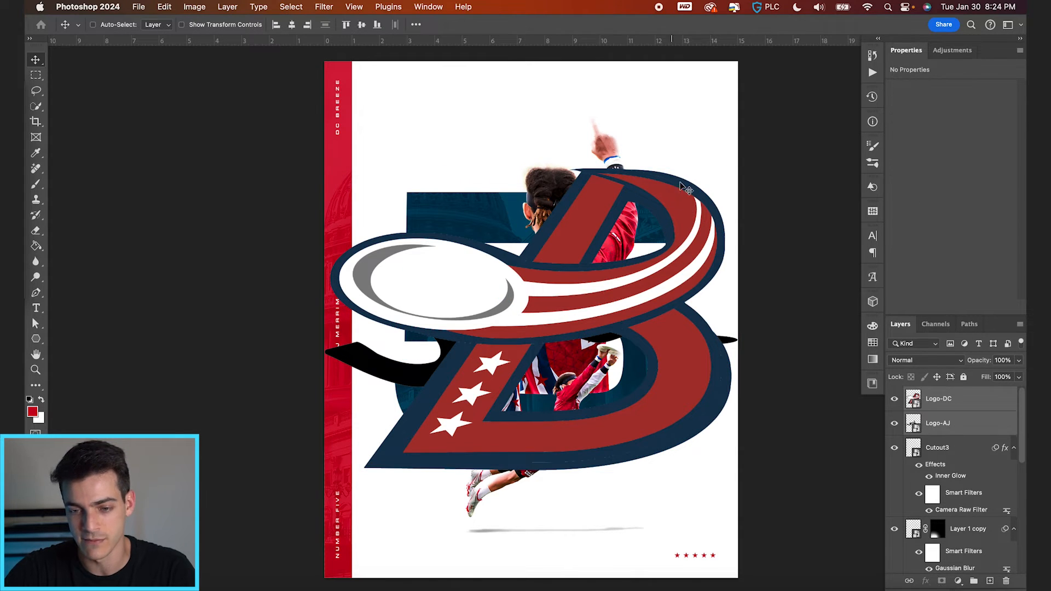
key("super+t")
left_click_drag(740, 165, 581, 195)
key("Return")
left_click(939, 428)
key("super+t")
key("super+plus")
key("Return")
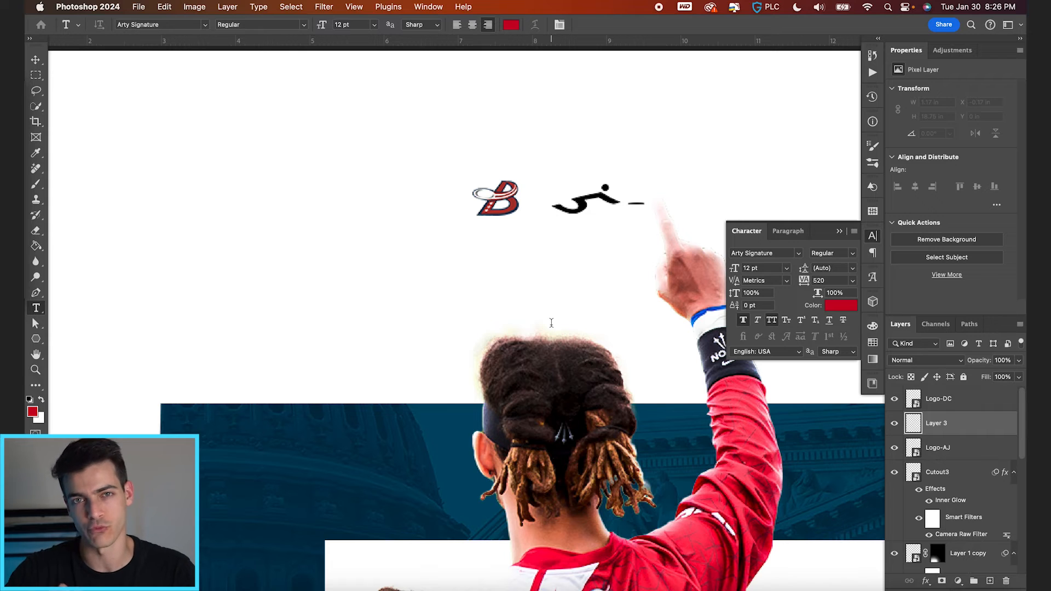
- Add a red letter x in Arty Signature at 12 pt and center it in the gap between the two logos
left_click(340, 148)
type("x")
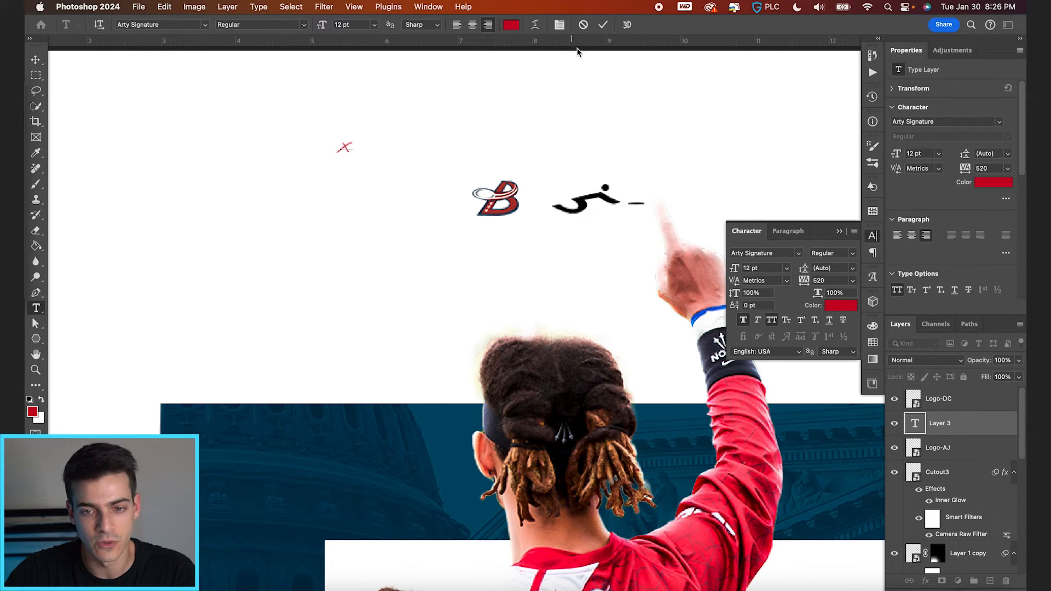
left_click(603, 24)
key("v")
left_click_drag(364, 162, 545, 210)
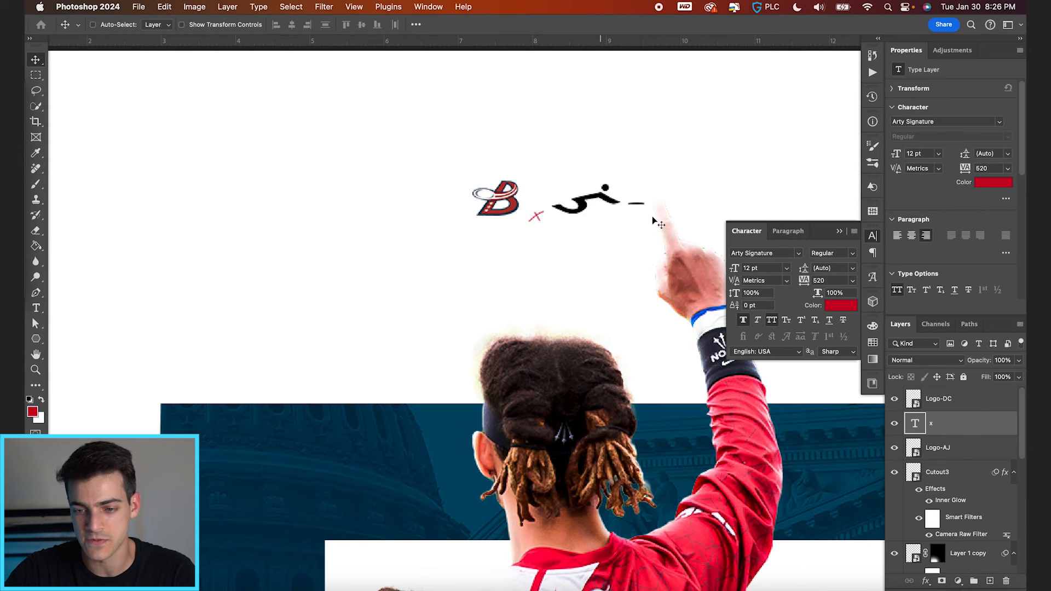
left_click(743, 321)
scroll(570, 215, "up", 5)
left_click_drag(569, 249, 570, 225)
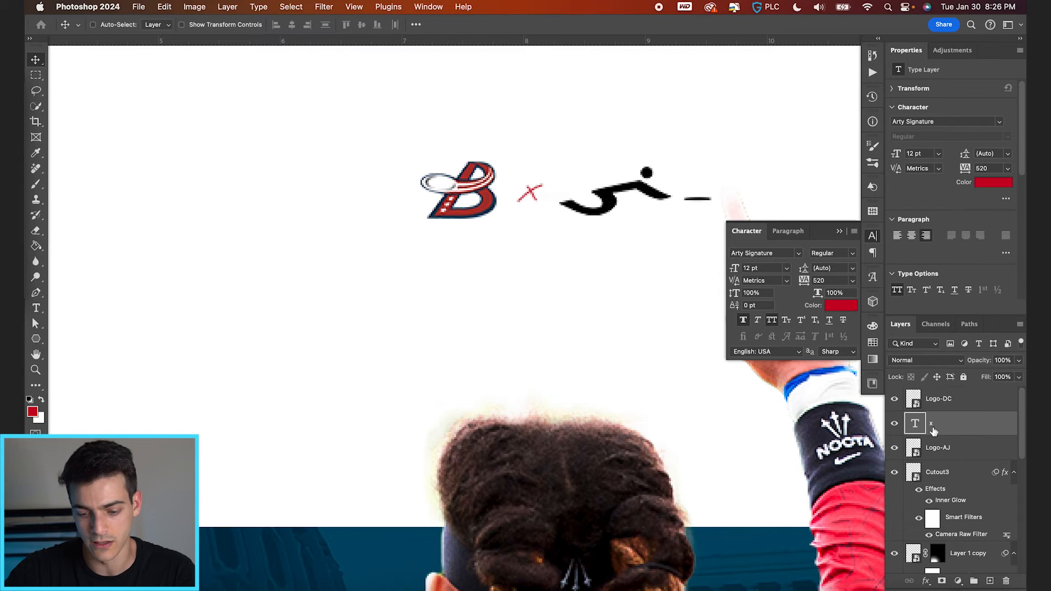
- Duplicate the x twice in place to thicken it, then group the three x layers under the name X
key("super+j")
key("super+j")
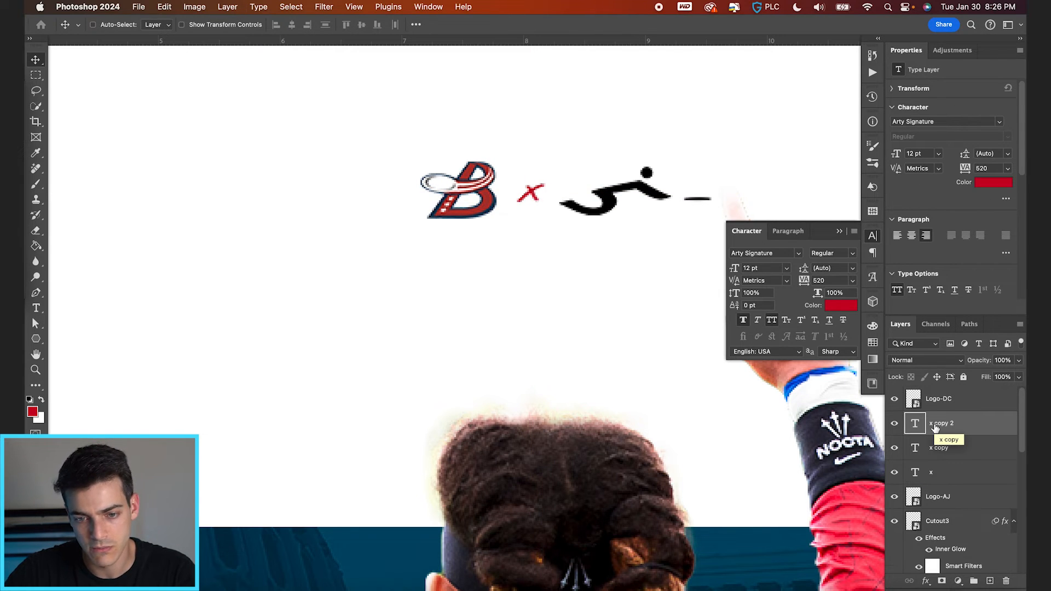
key("super+0")
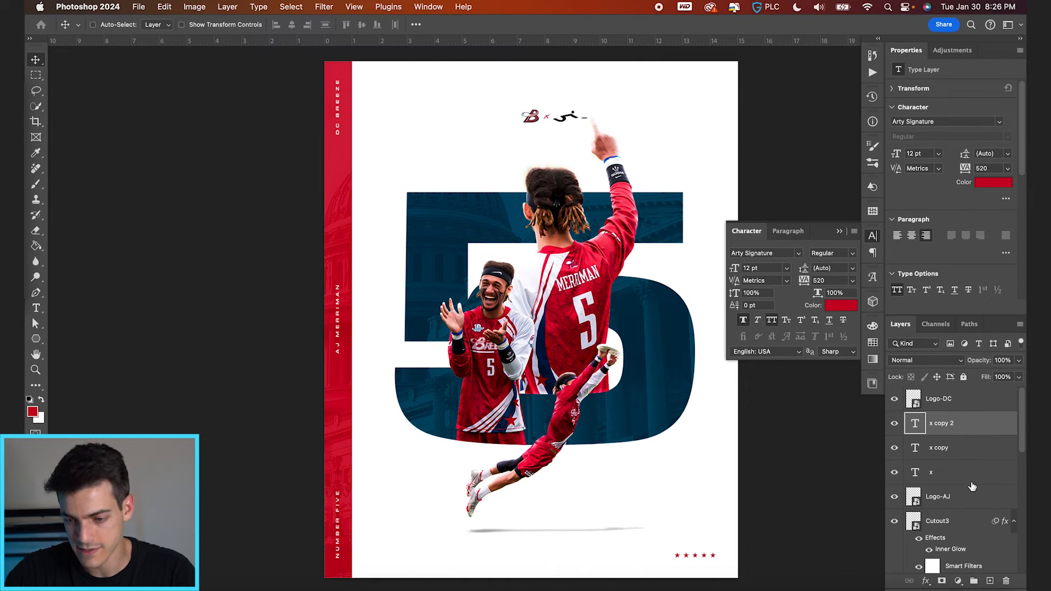
left_click(945, 480, "shift")
key("super+g")
double_click(938, 418)
type("X")
- Group Logo-DC, the X group and Logo-AJ together and name the group Logos
left_click(943, 405)
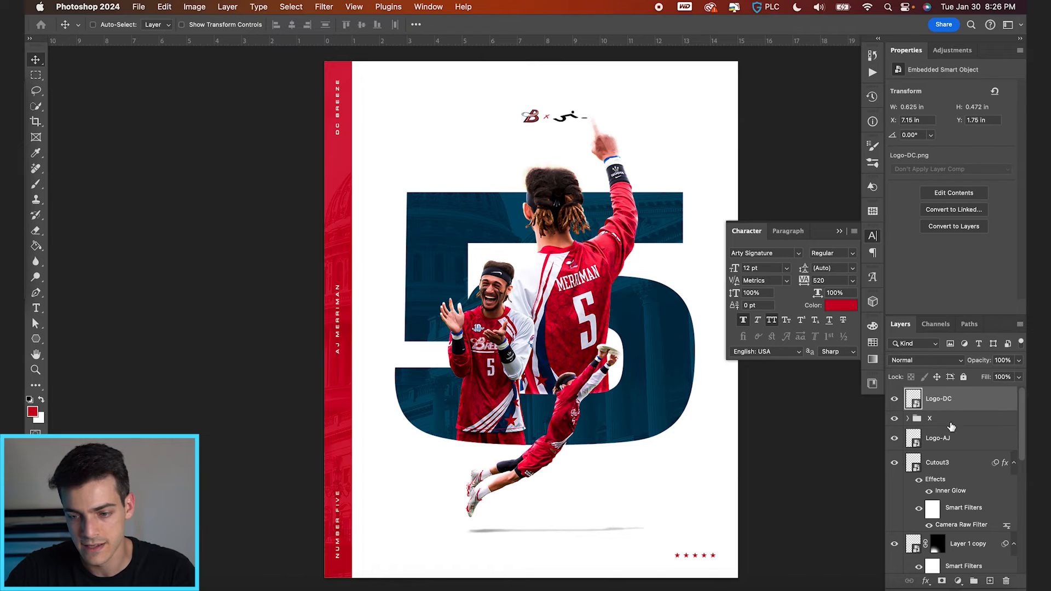
left_click(939, 438, "shift")
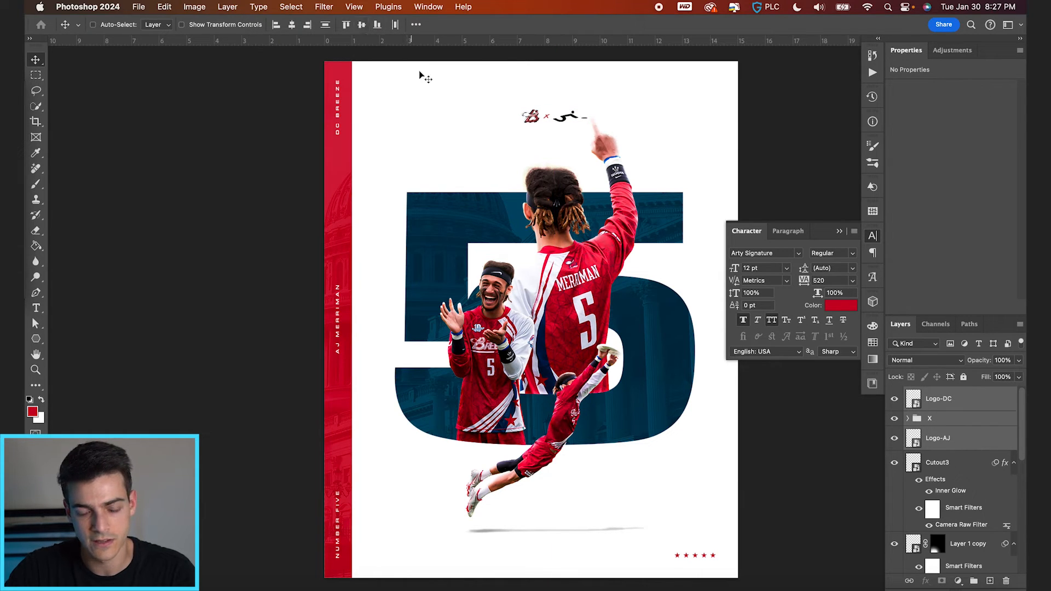
key("super+plus")
key("super+plus")
scroll(529, 119, "up", 5)
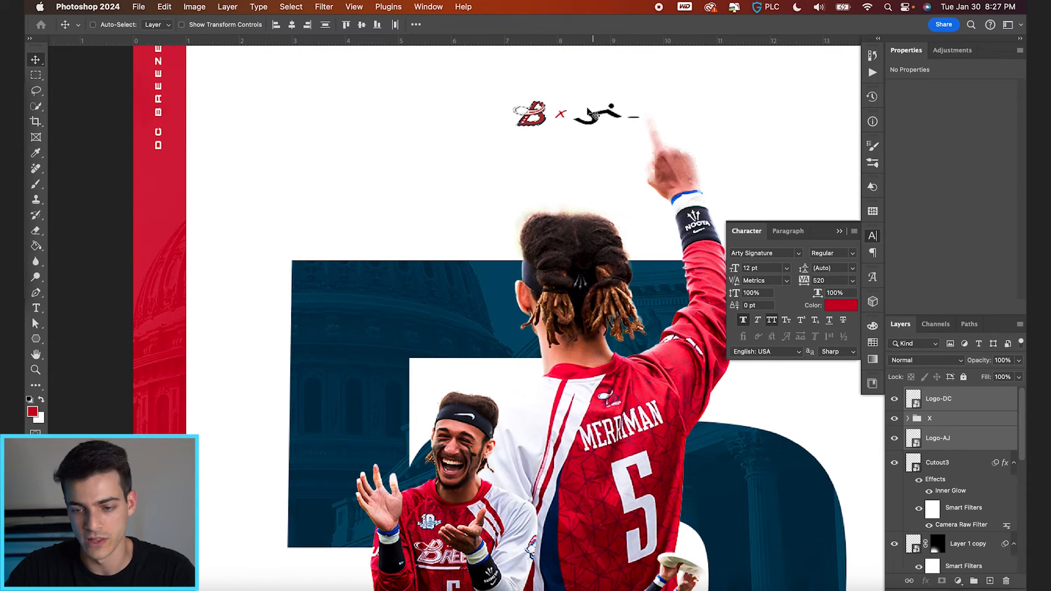
left_click(974, 581)
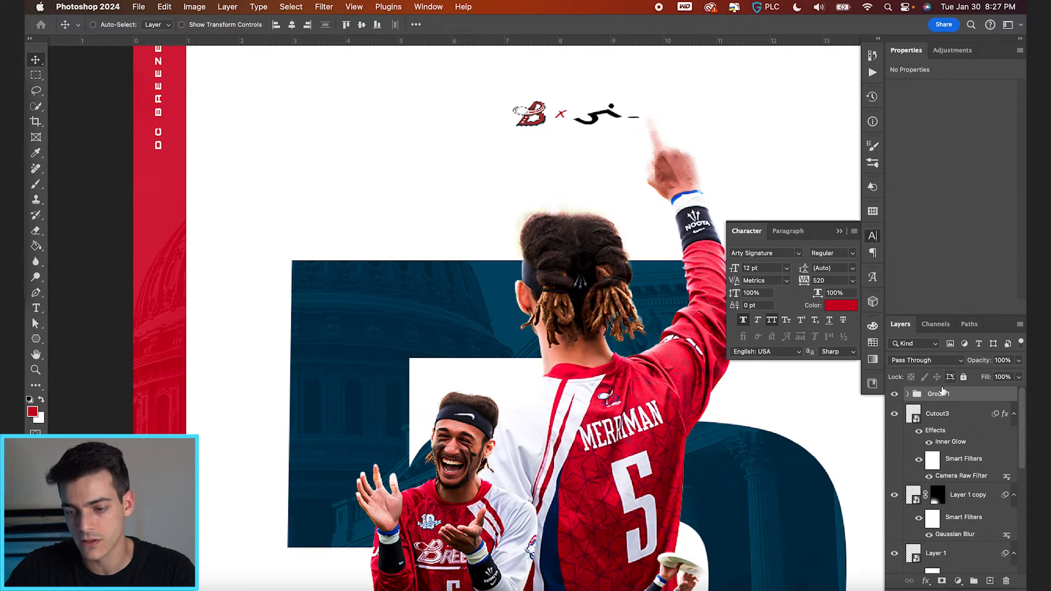
double_click(937, 395)
type("Logos")
key("Return")
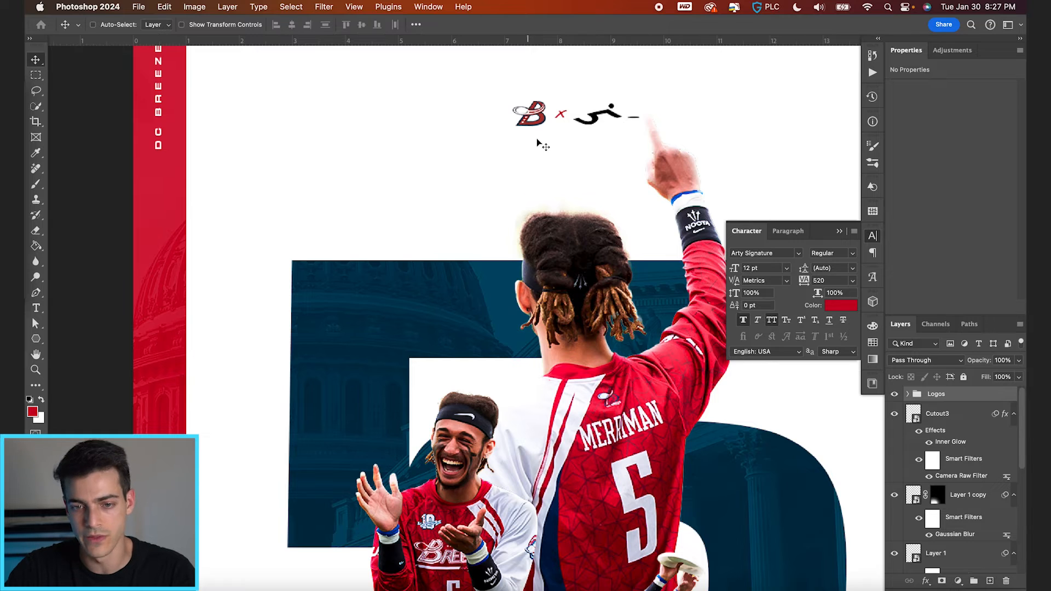
- Center the Logos group horizontally on the outline of the number 5 and check its position against the grid
key("super+minus")
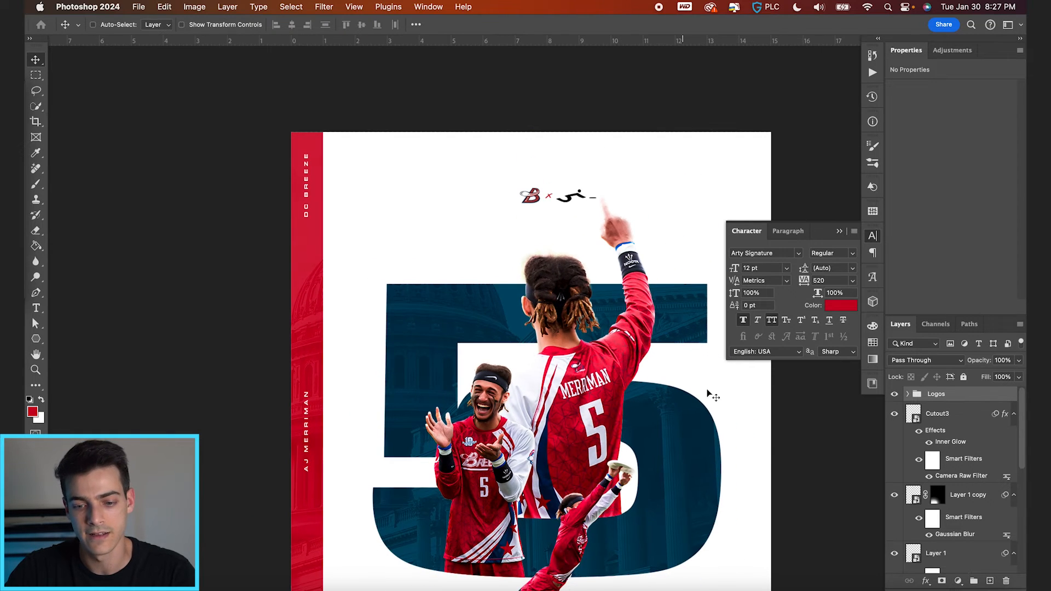
scroll(931, 503, "down", 10)
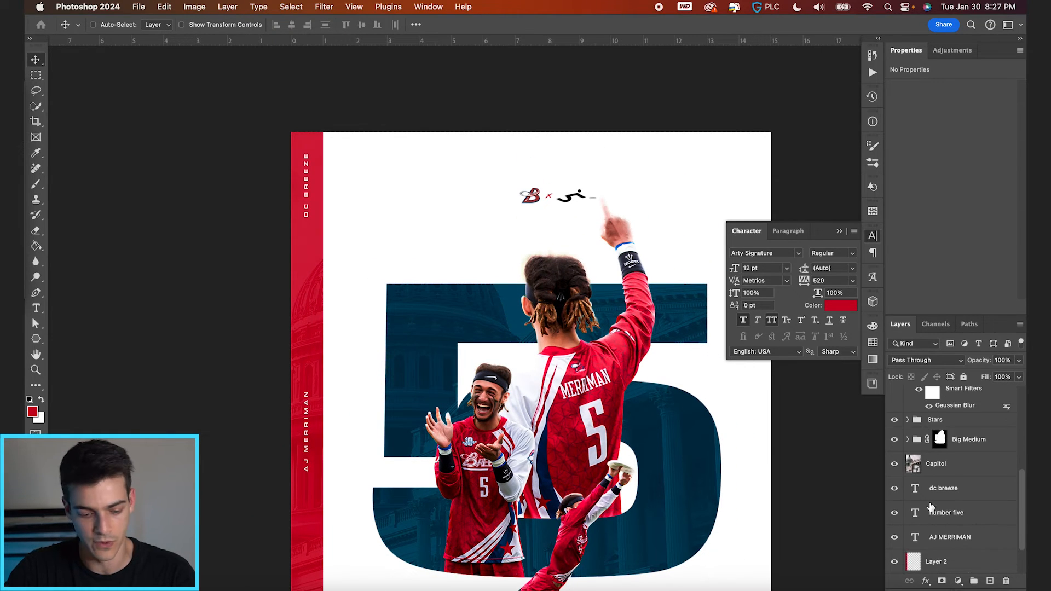
left_click(915, 537, "super")
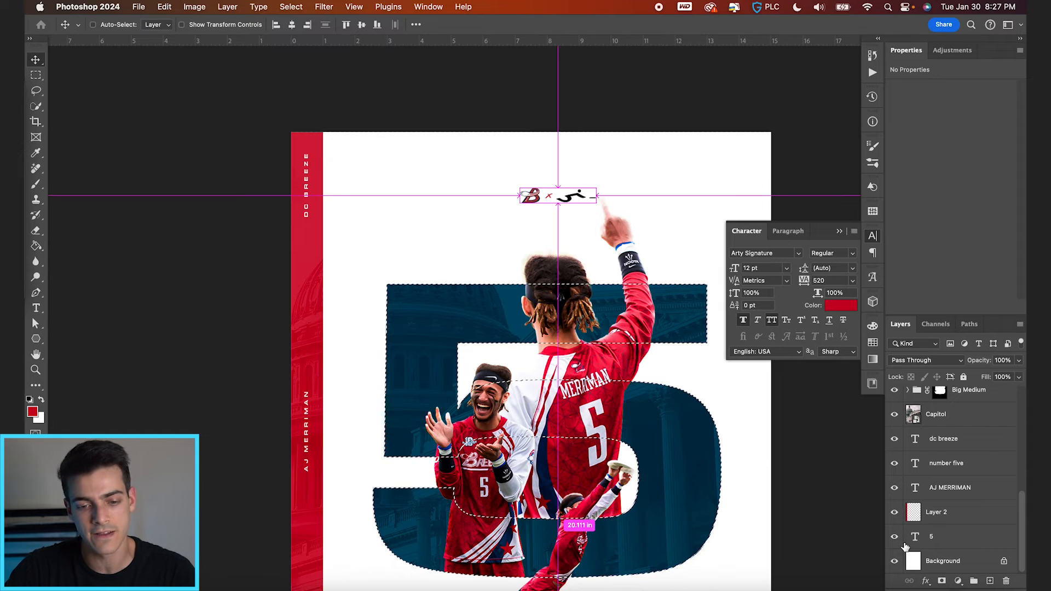
key("super+minus")
left_click(292, 25)
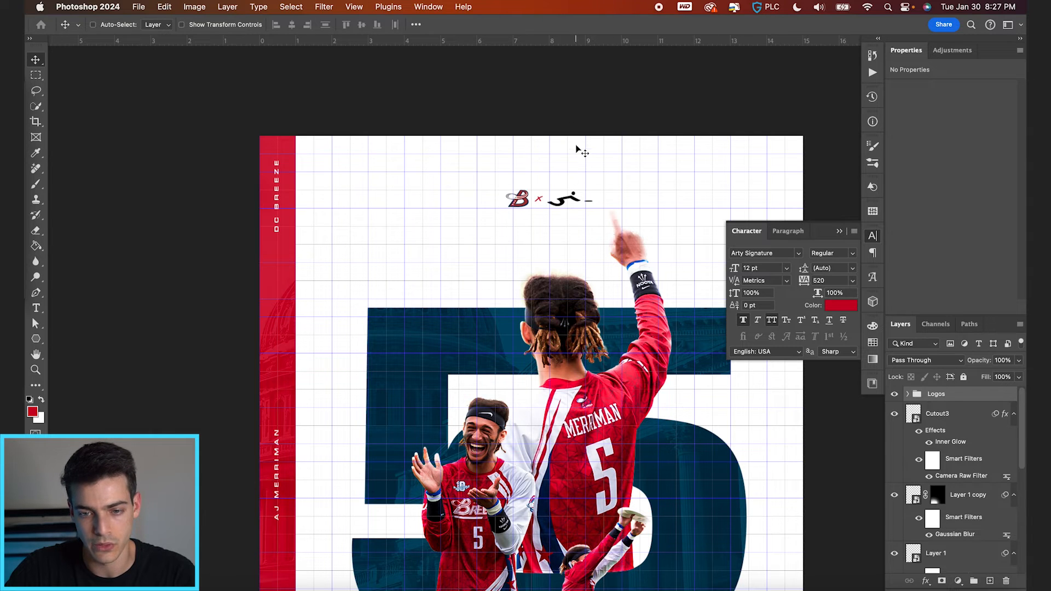
key("super+minus")
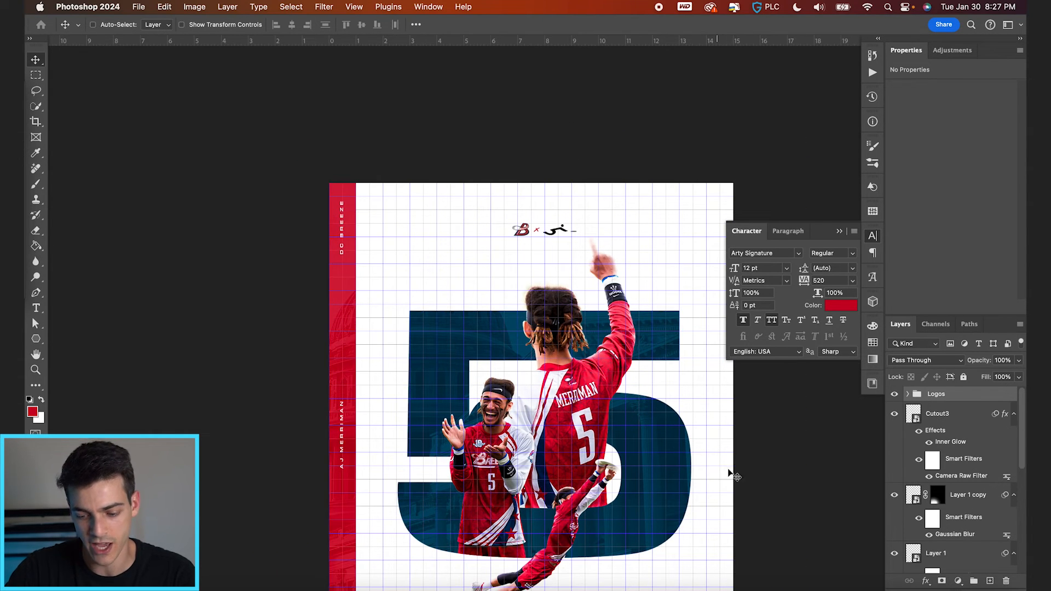
key("super")
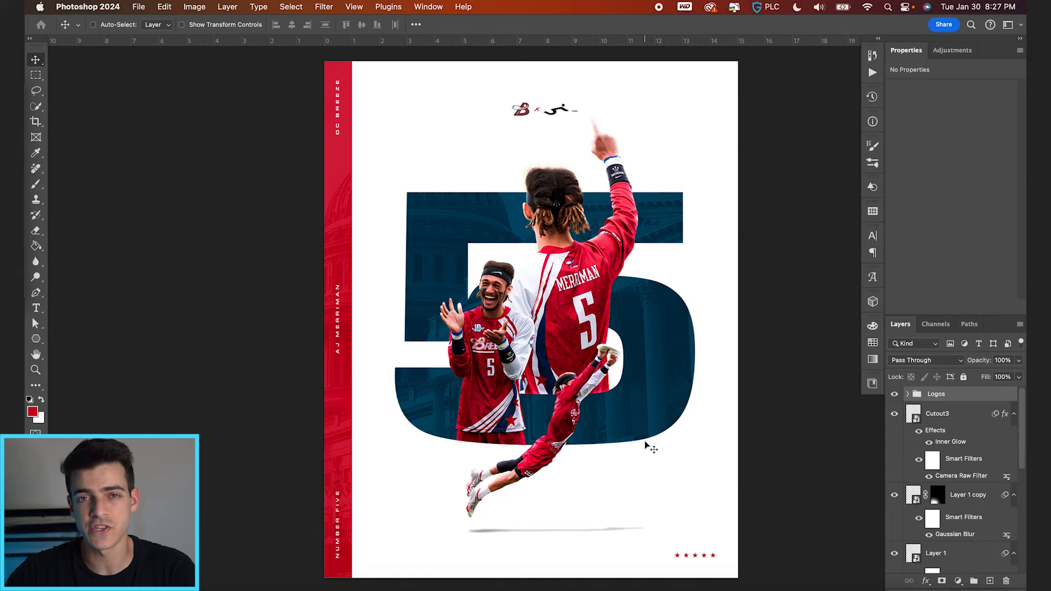
- Group the diving player's cutout with its two shadow layers and name the group Small Cutout
key("super+plus")
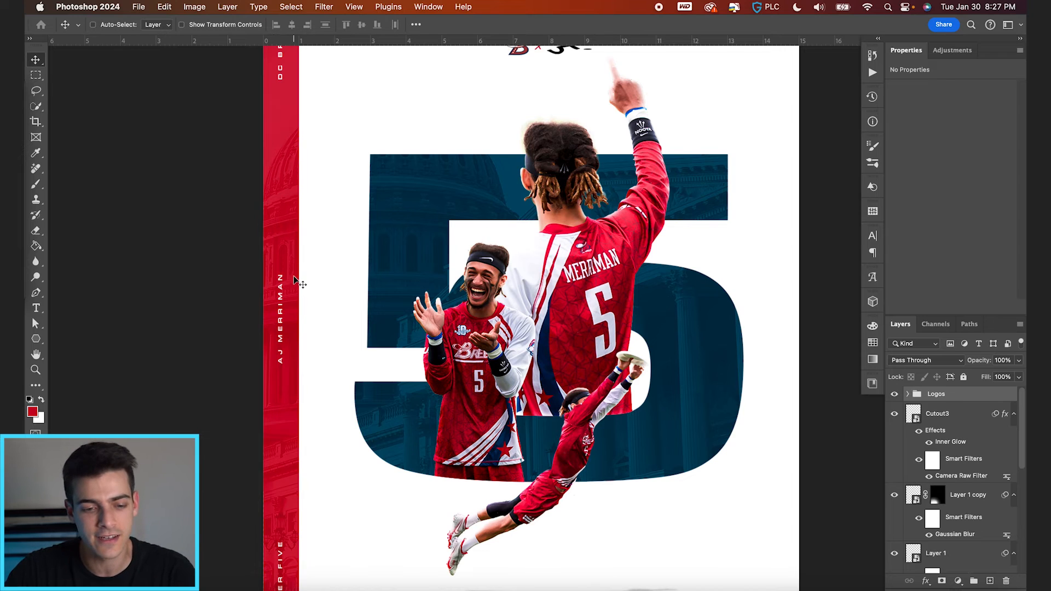
scroll(293, 278, "down", 5)
scroll(945, 474, "down", 10)
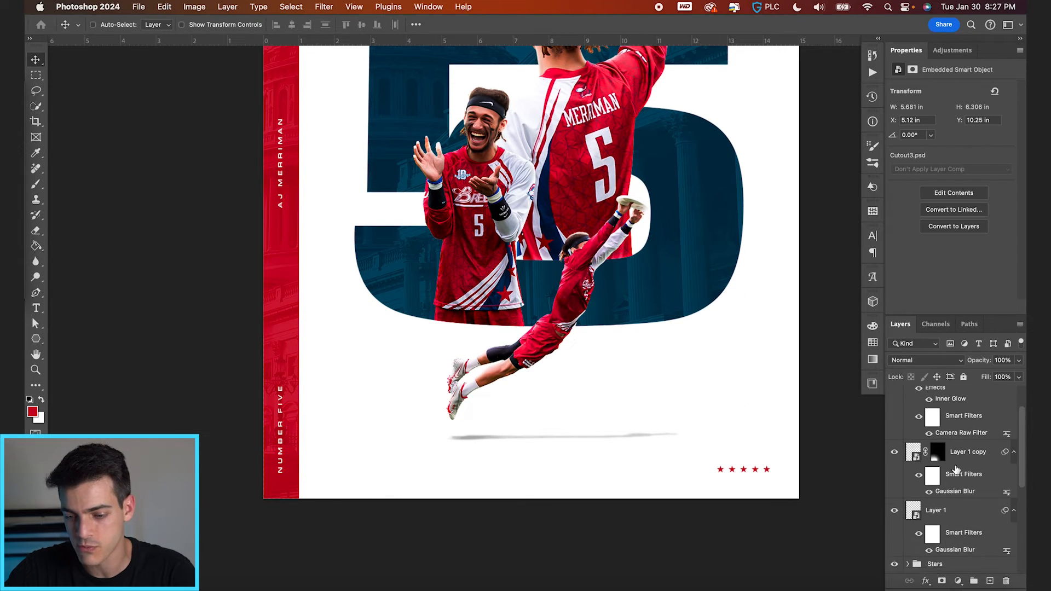
type("Small Cutout")
key("Return")
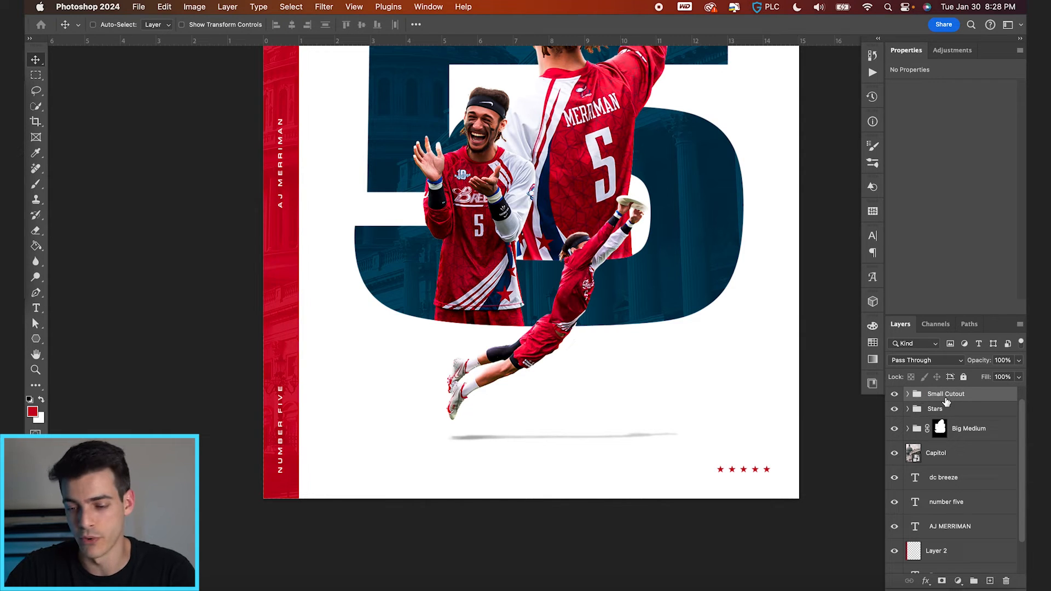
- Group Small Cutout and Big Medium together and name the new group Cutouts
left_click(977, 434, "super")
left_click(974, 580)
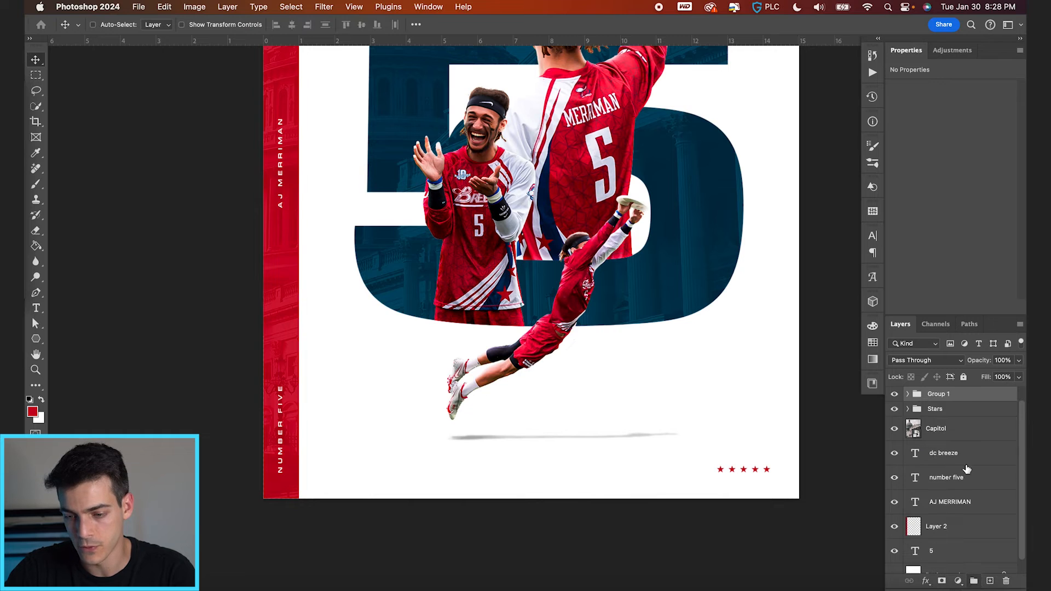
double_click(940, 396)
type("Cutouts")
key("Return")
- Add a Selective Color adjustment layer directly above the Cutouts group
left_click(958, 581)
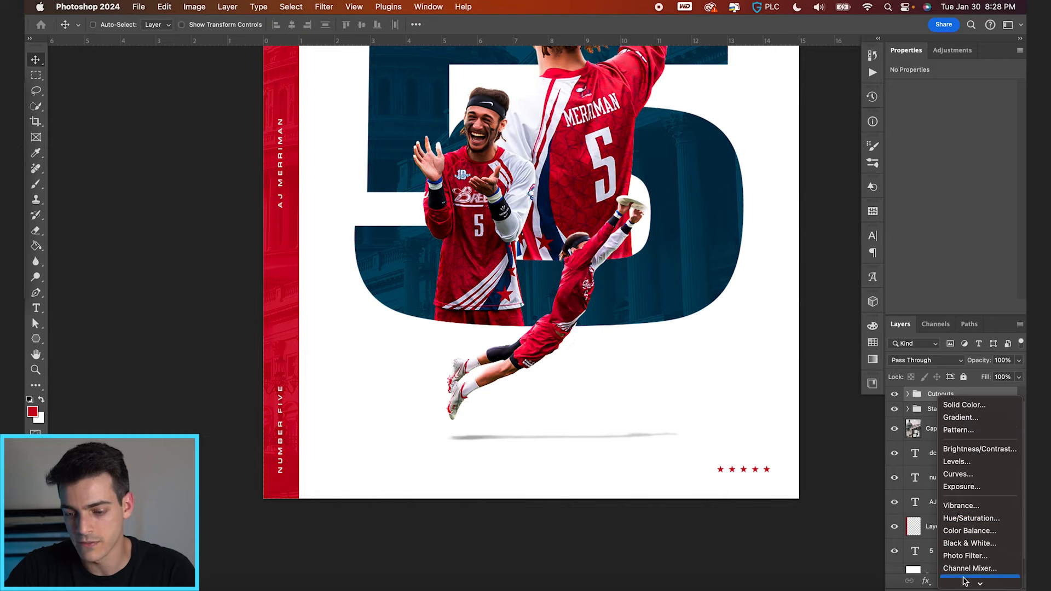
mouse_move(963, 585)
left_click(963, 582)
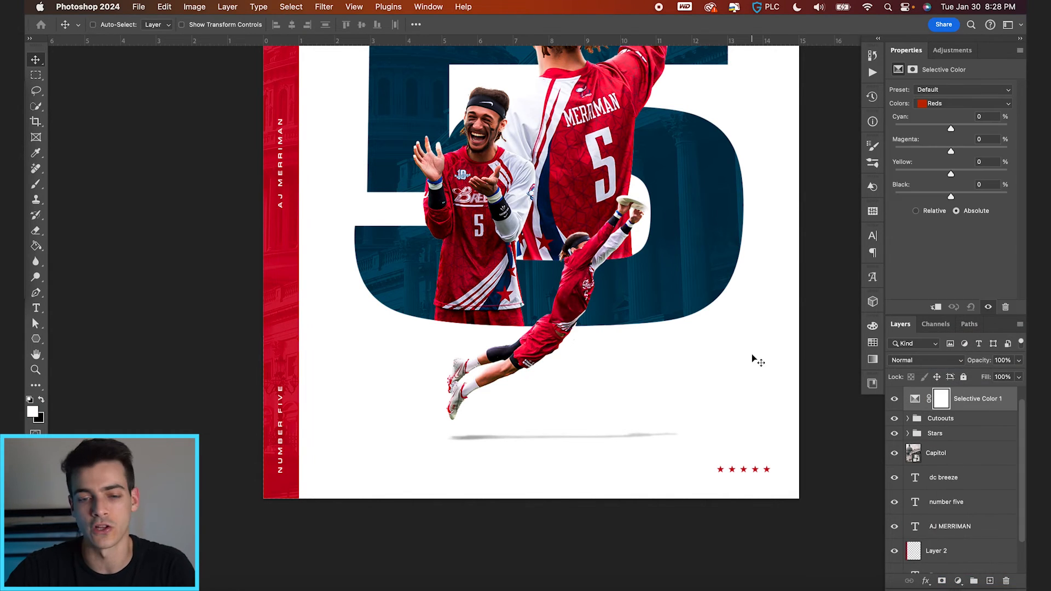
scroll(627, 343, "up", 5)
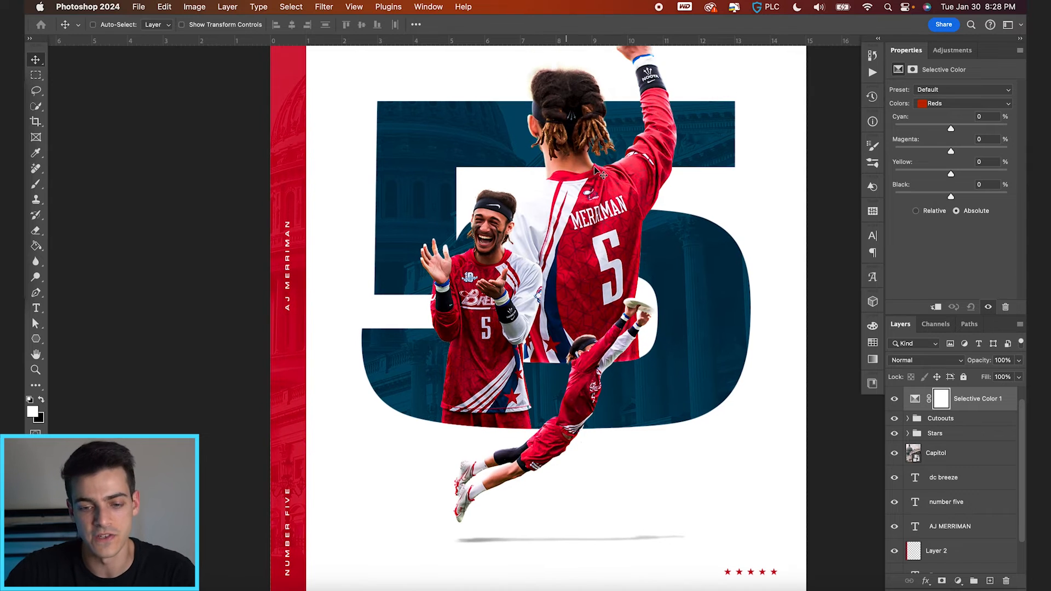
- Clip the Selective Color adjustment to the Cutouts group and set Reds to Cyan -4, Magenta -9, Yellow -4 and Black +3
left_click(949, 104)
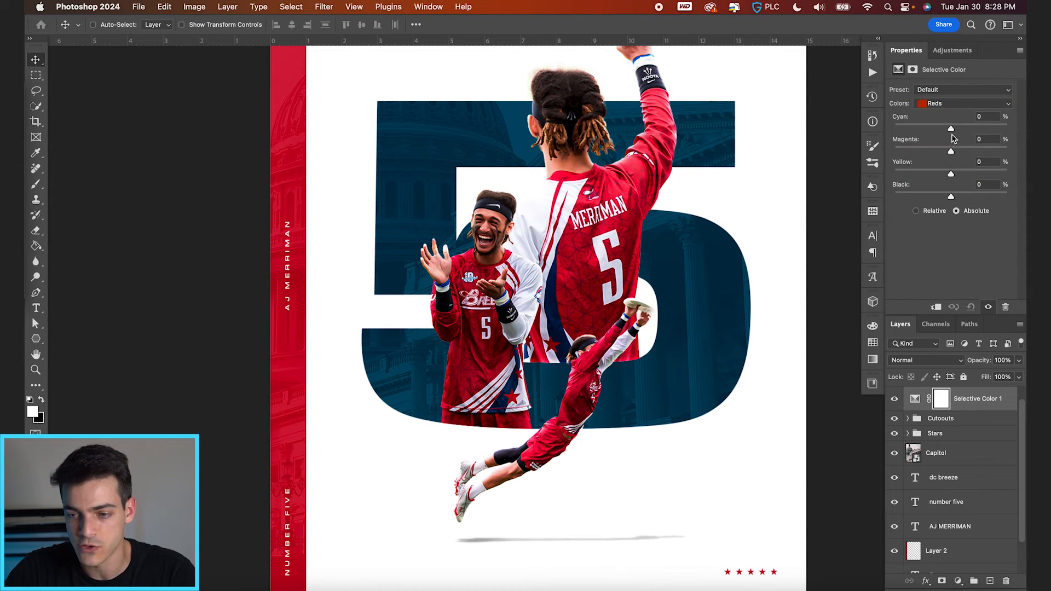
mouse_move(951, 128)
left_mouse_down()
mouse_move(931, 128)
mouse_move(943, 128)
left_mouse_up()
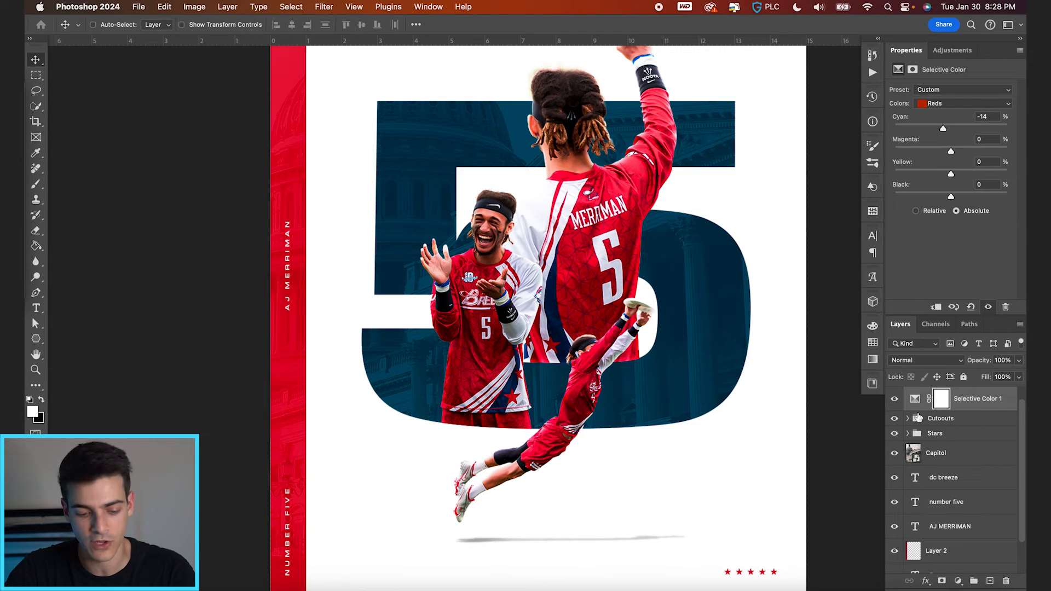
left_click(917, 408, "alt")
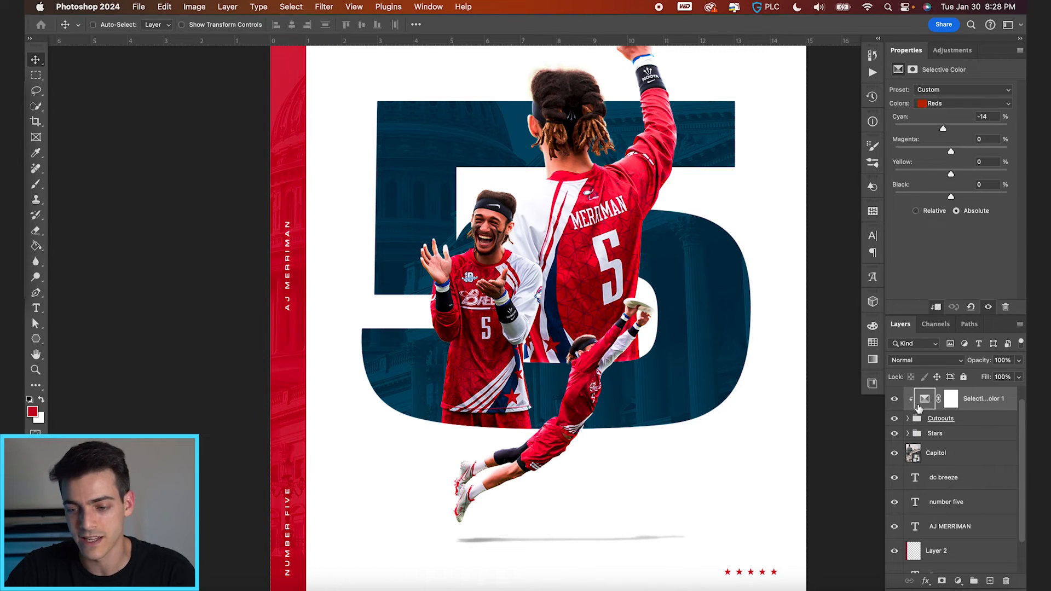
left_click_drag(944, 130, 946, 153)
left_click_drag(951, 175, 952, 177)
left_click_drag(951, 196, 953, 197)
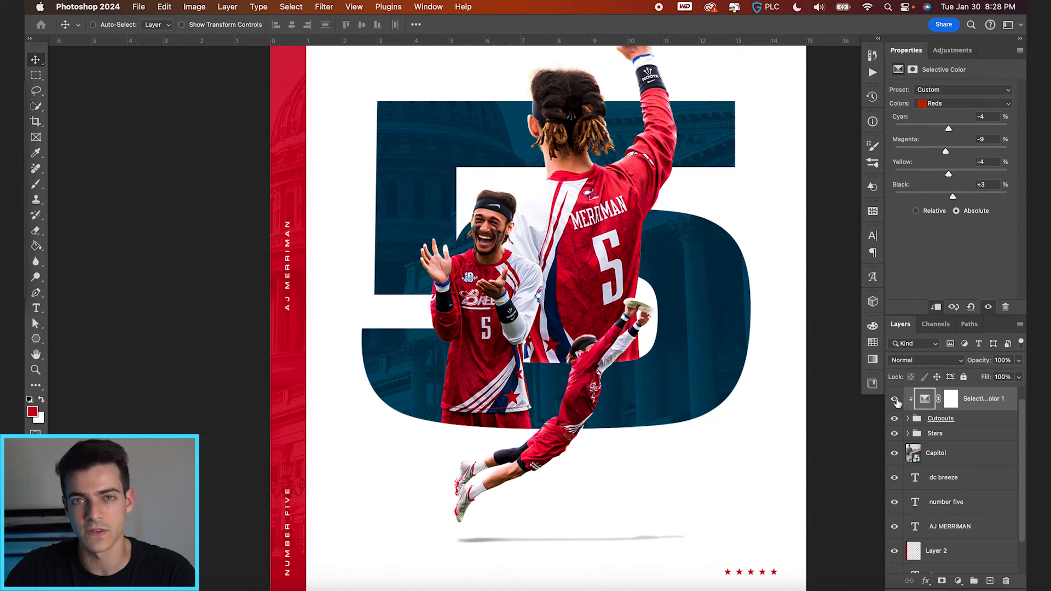
left_click(896, 400)
left_click(895, 401)
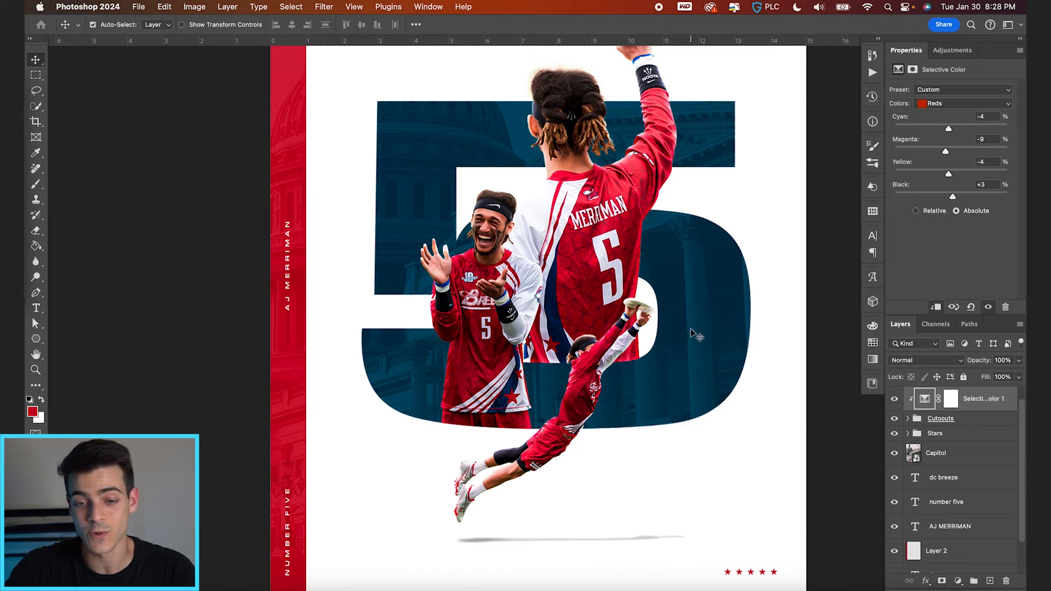
key("super+minus")
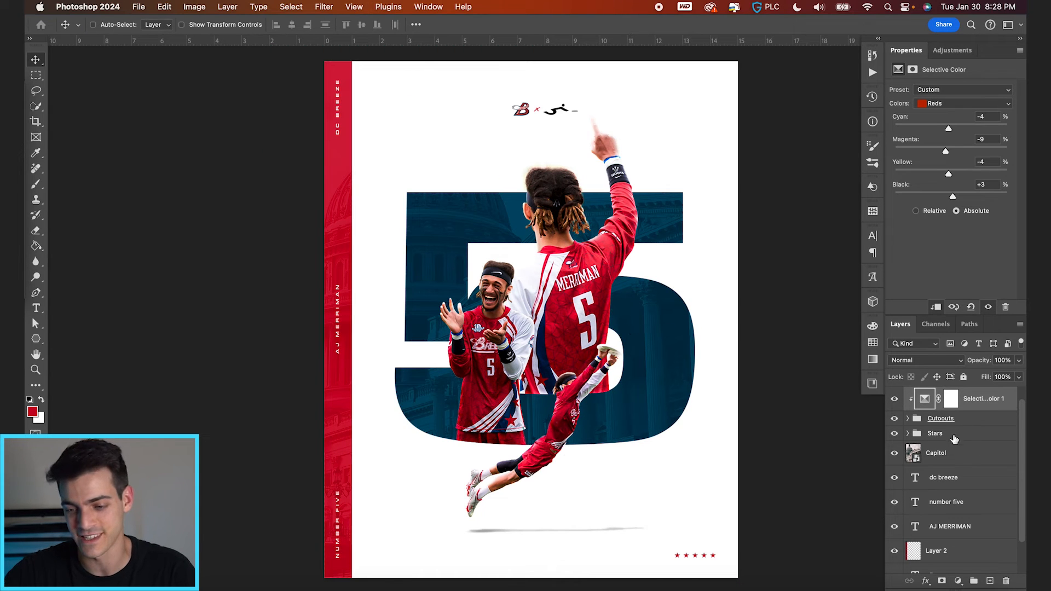
- Create a new group above Logos and name it Finishing
scroll(940, 435, "up", 1)
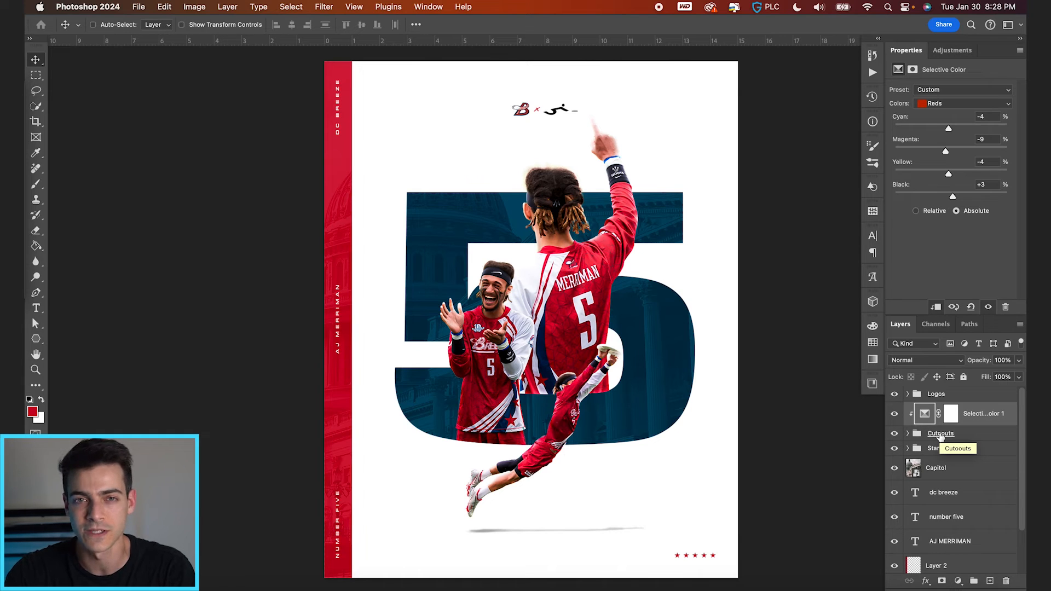
left_click(948, 398)
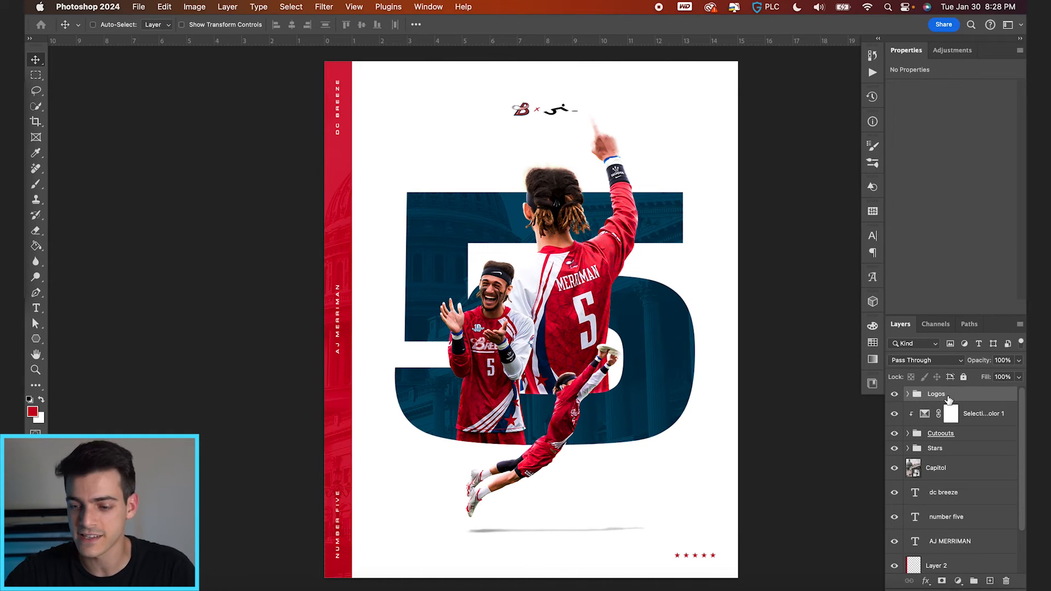
left_click(973, 581)
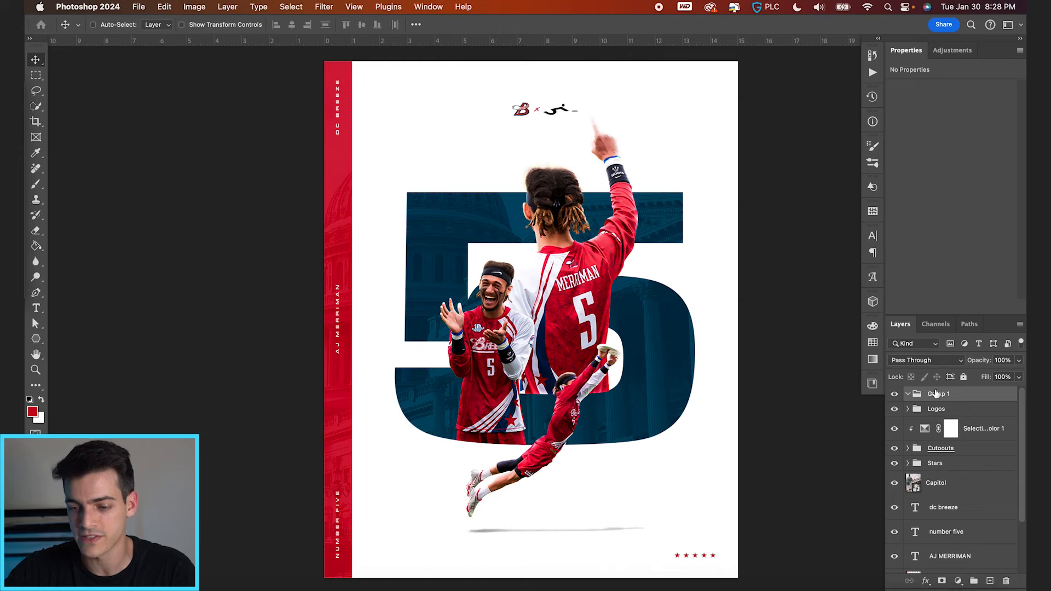
type("Finishing")
key("Return")
- Add a new layer inside the Finishing group and fill the whole canvas with gray
key("super+shift+alt+n")
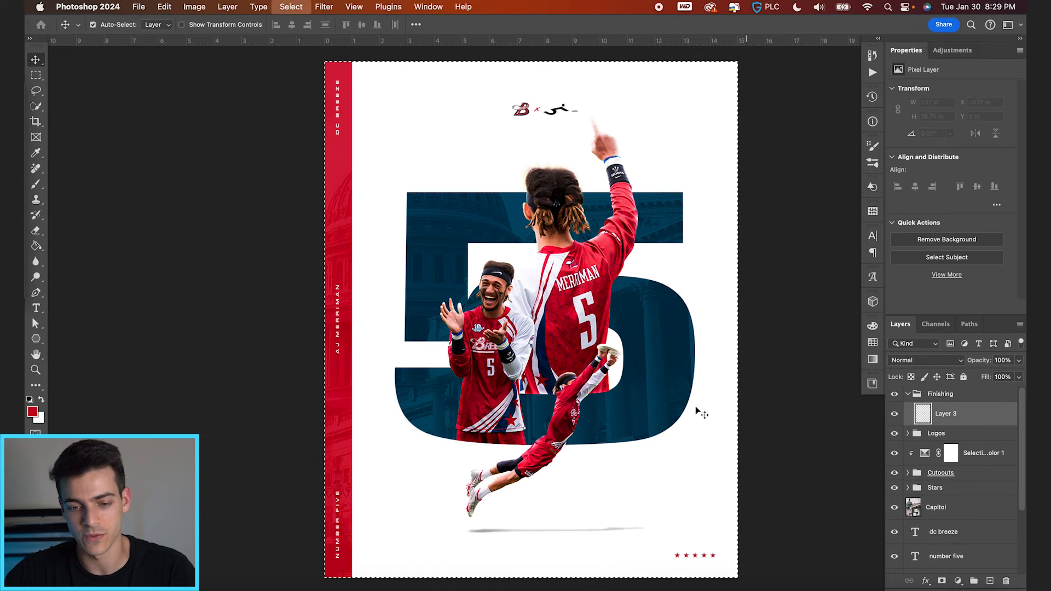
key("w")
key("super+a")
right_click(672, 405)
left_click(695, 444)
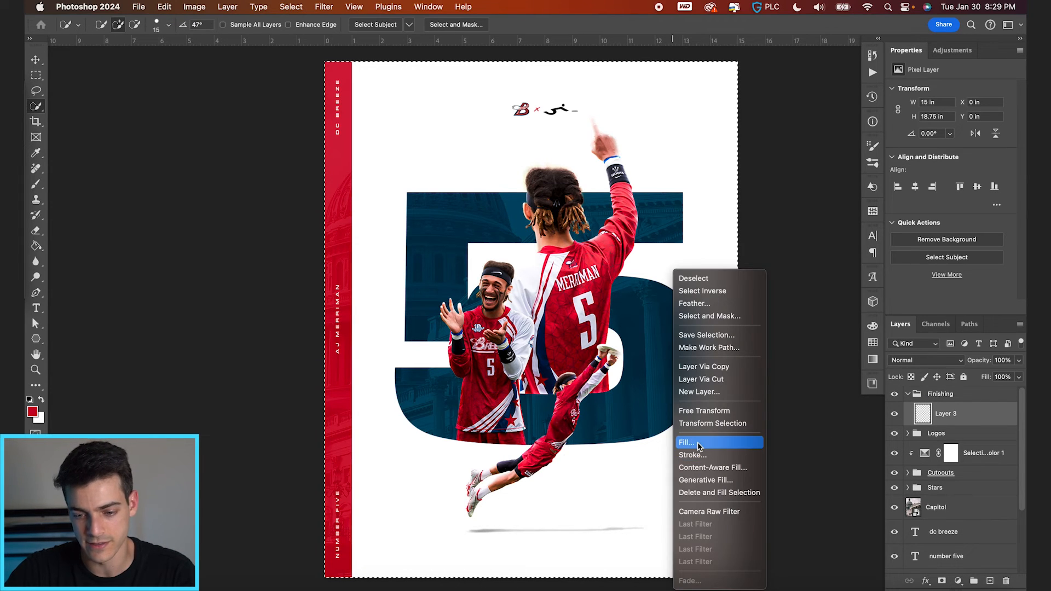
key("Return")
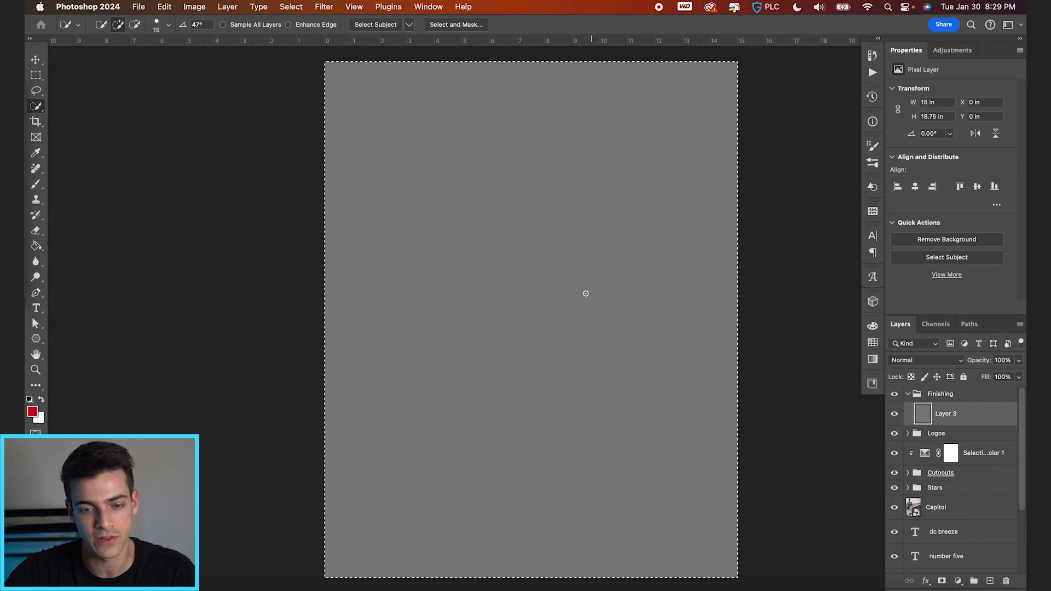
key("super+d")
- Convert the gray layer for smart filters and apply the Add Noise filter to it
left_click(324, 7)
left_click(390, 41)
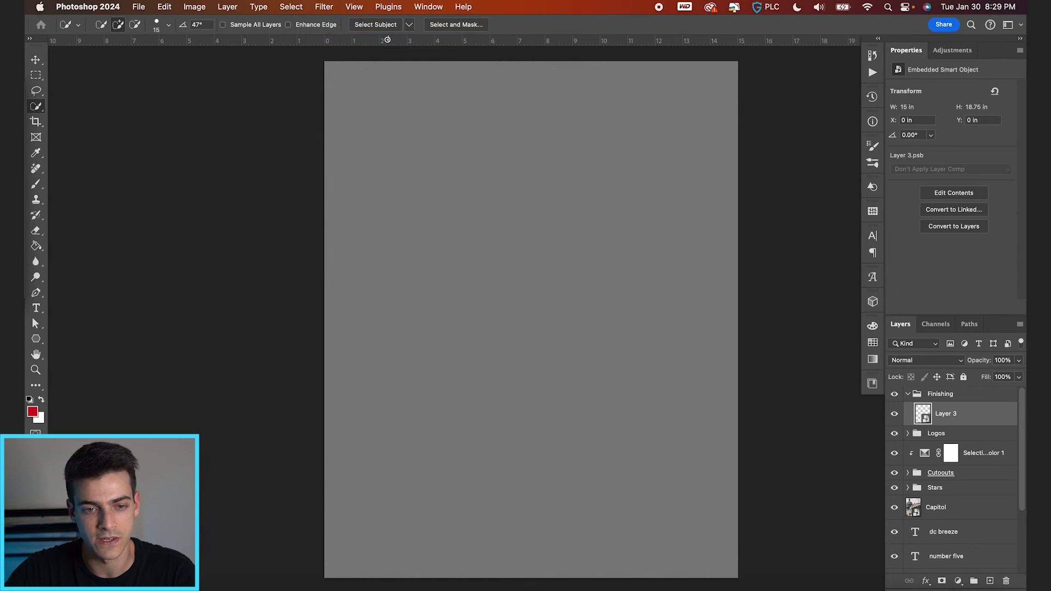
left_click(324, 6)
mouse_move(375, 189)
left_click(535, 189)
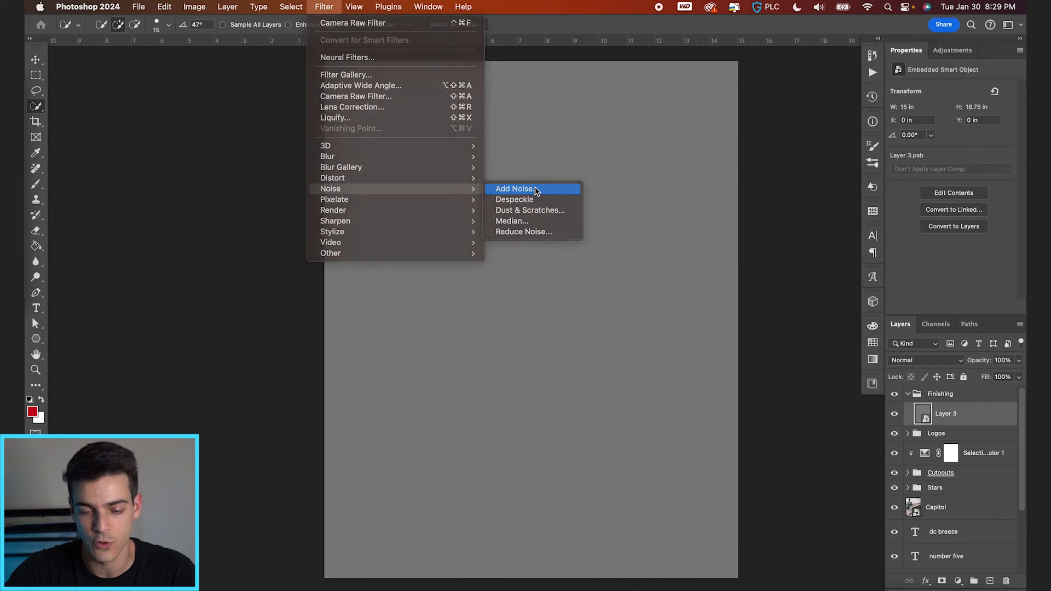
key("Return")
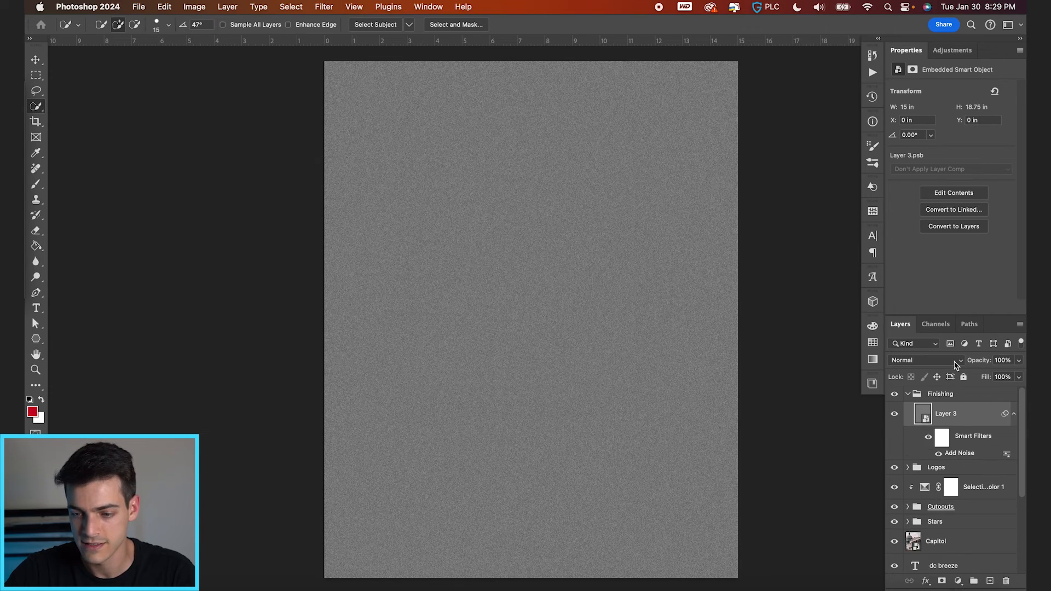
- Set the noise layer's blend mode to Hard Light and its opacity to 50%
left_click(943, 362)
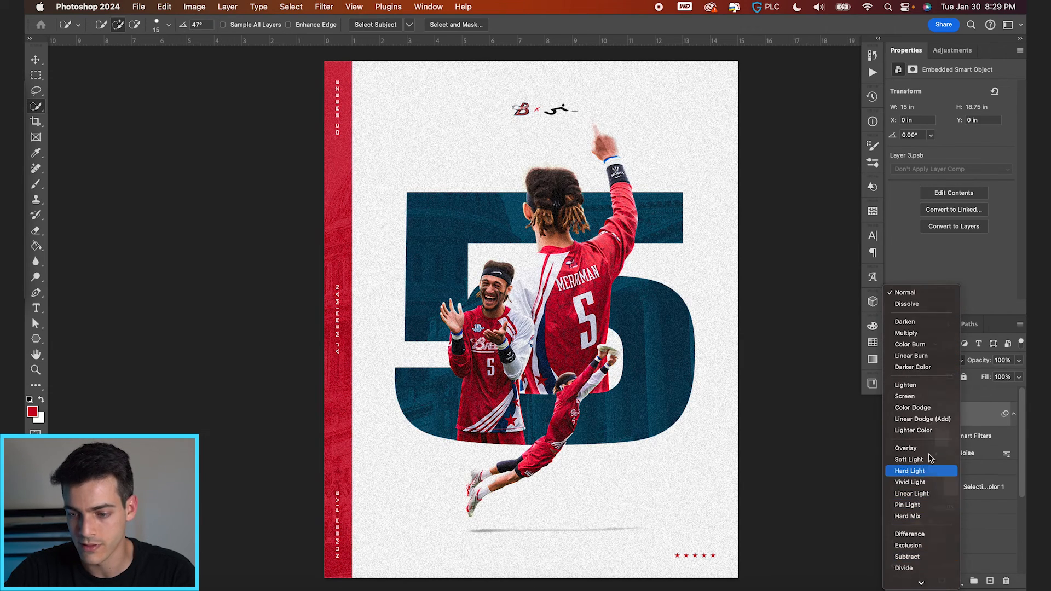
left_click(924, 471)
left_click(1002, 360)
type("50")
key("Return")
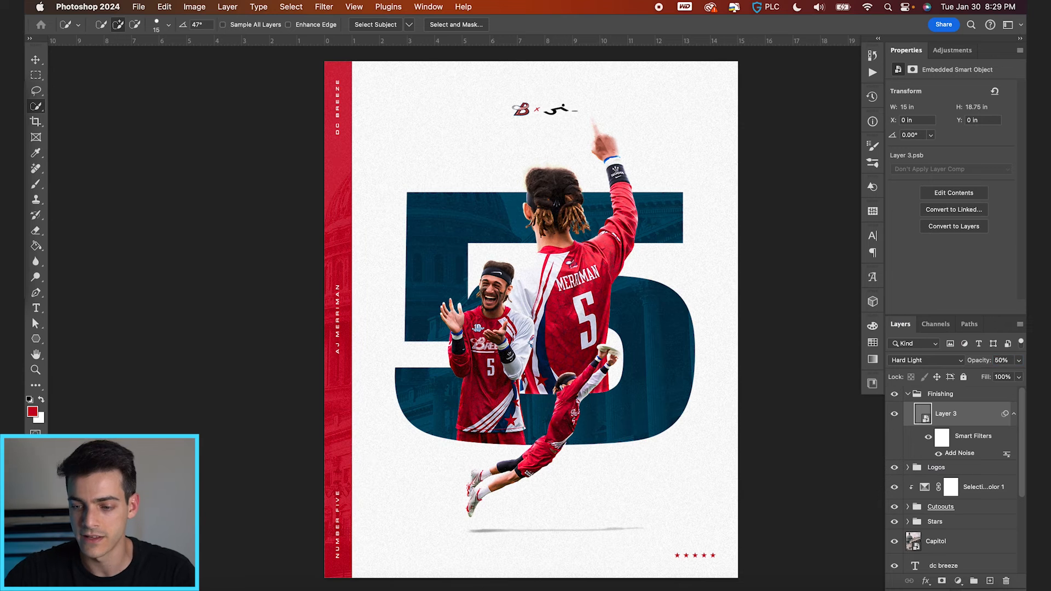
- Add a Curves adjustment above the noise layer, anchor shadows, midtones and highlights, and raise the black point to fade the blacks
left_click(958, 581)
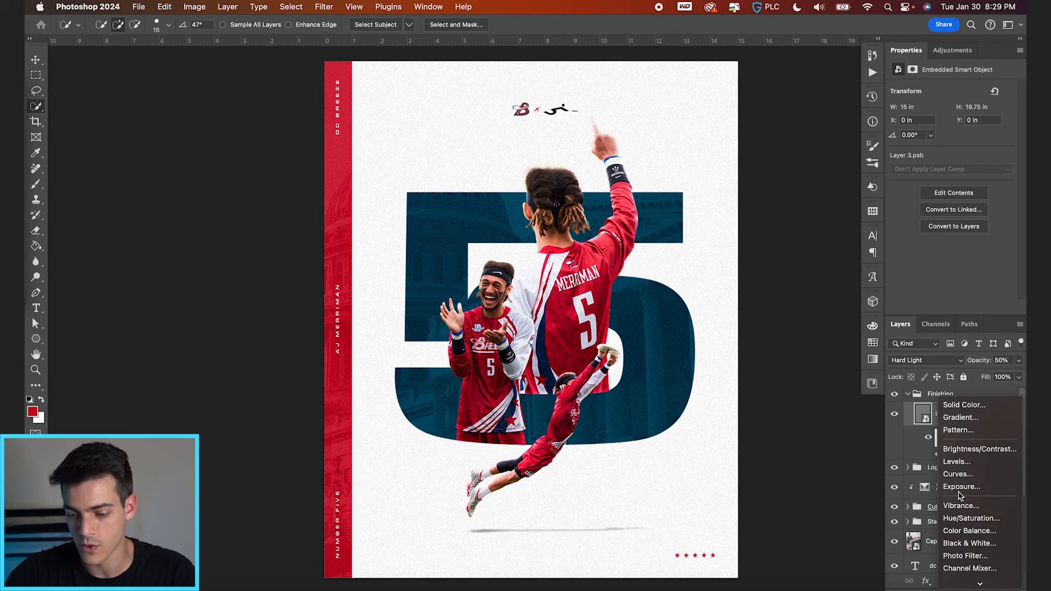
left_click(968, 405)
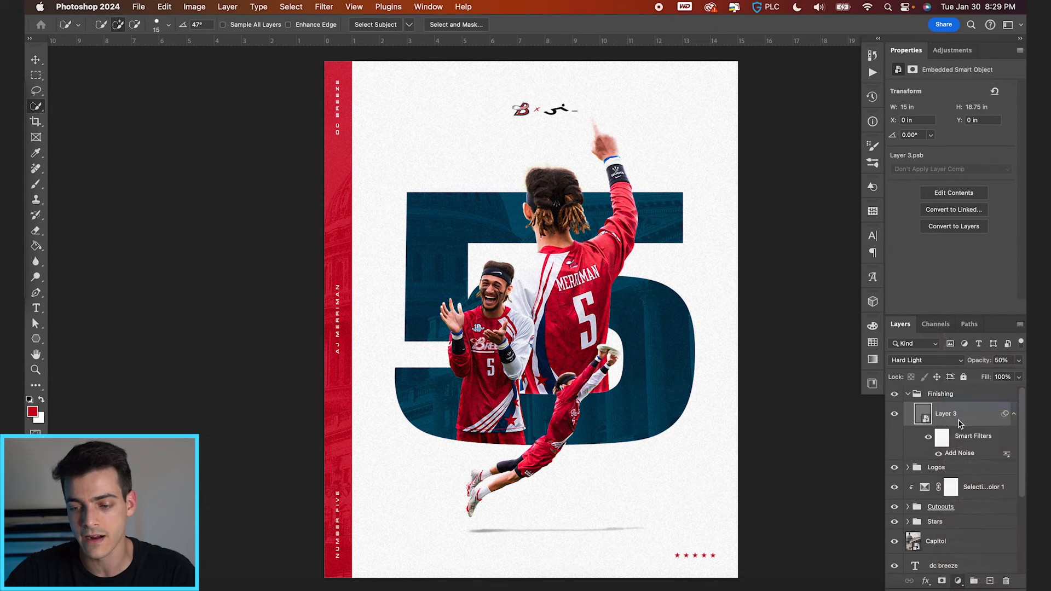
left_click(940, 186)
left_click(963, 163)
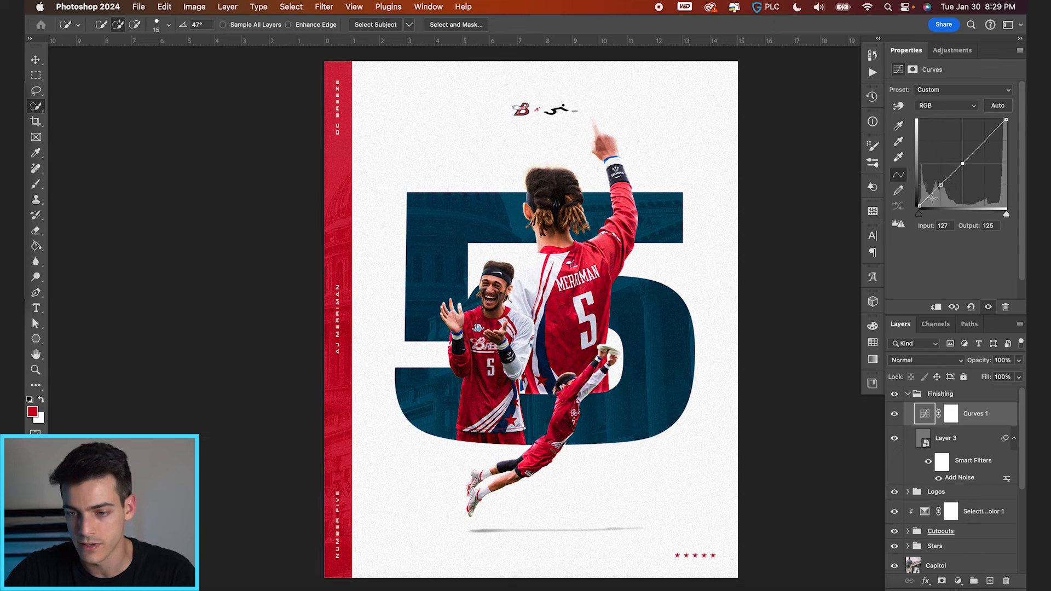
left_click_drag(921, 207, 919, 193)
left_click_drag(984, 140, 984, 142)
scroll(619, 305, "down", 2)
key("v")
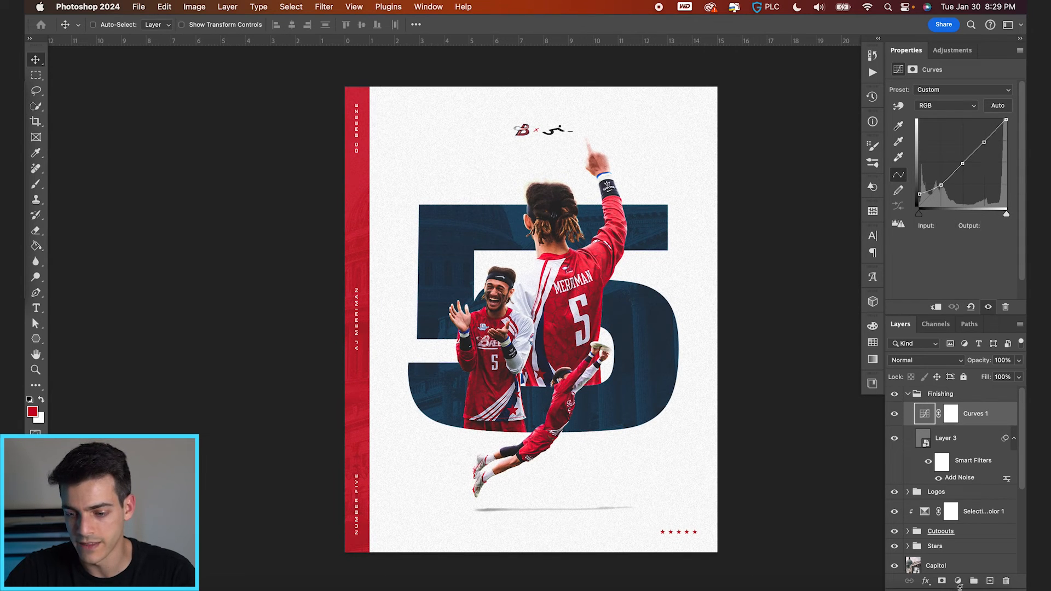
- Add a Color Lookup adjustment layer above Curves using the 3Strip.look LUT and set its opacity to 50%
left_click(957, 581)
left_click(964, 513)
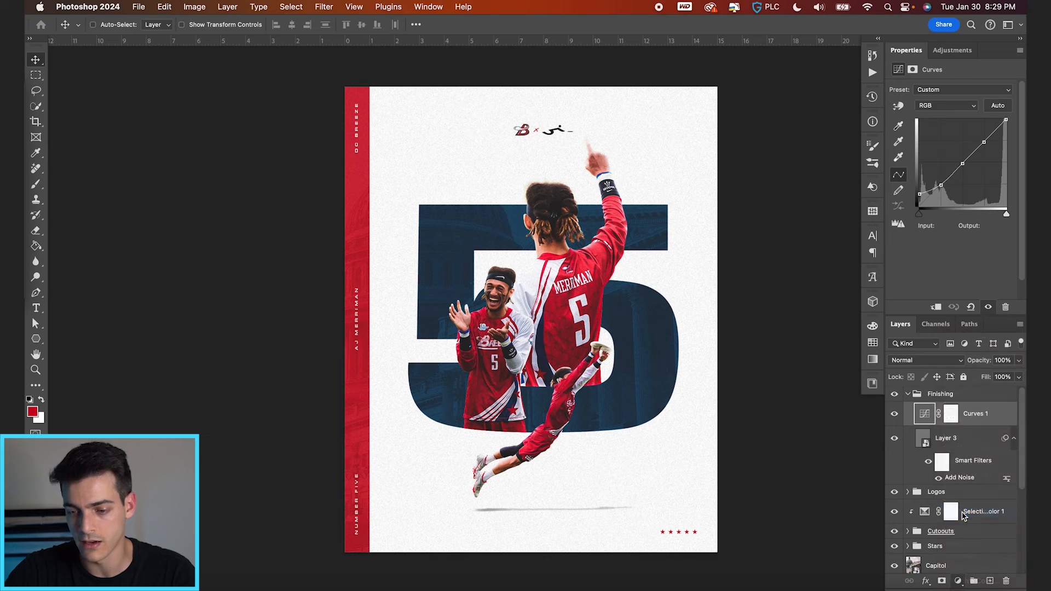
left_click(974, 90)
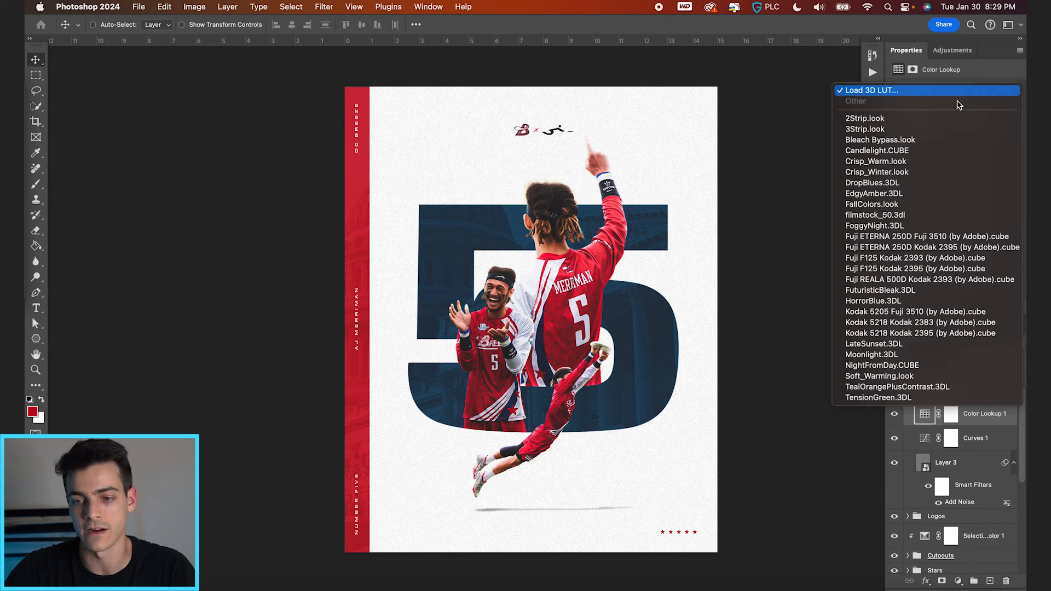
left_click(942, 127)
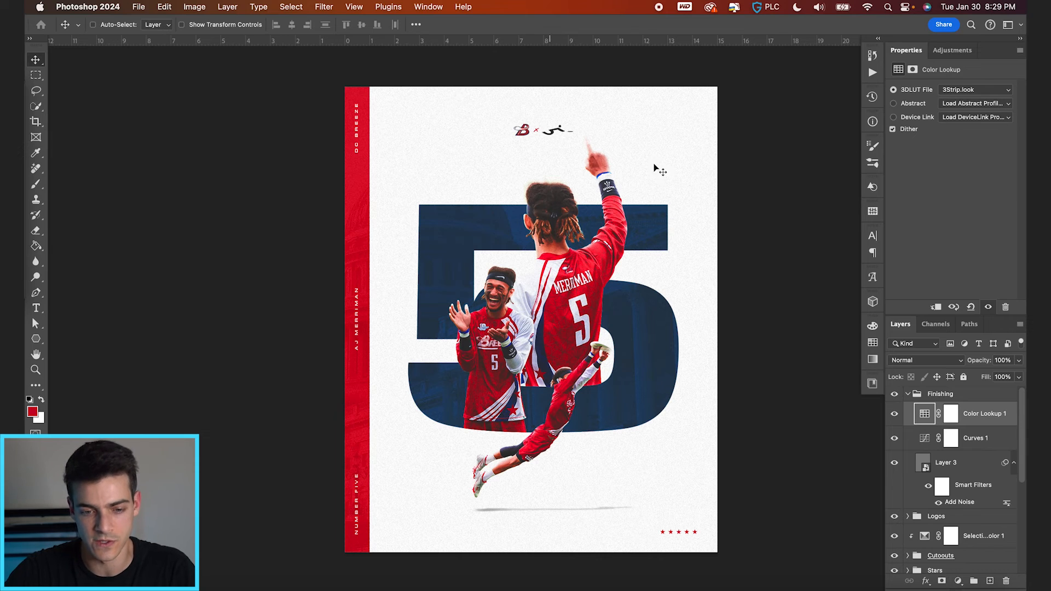
left_click_drag(981, 361, 952, 361)
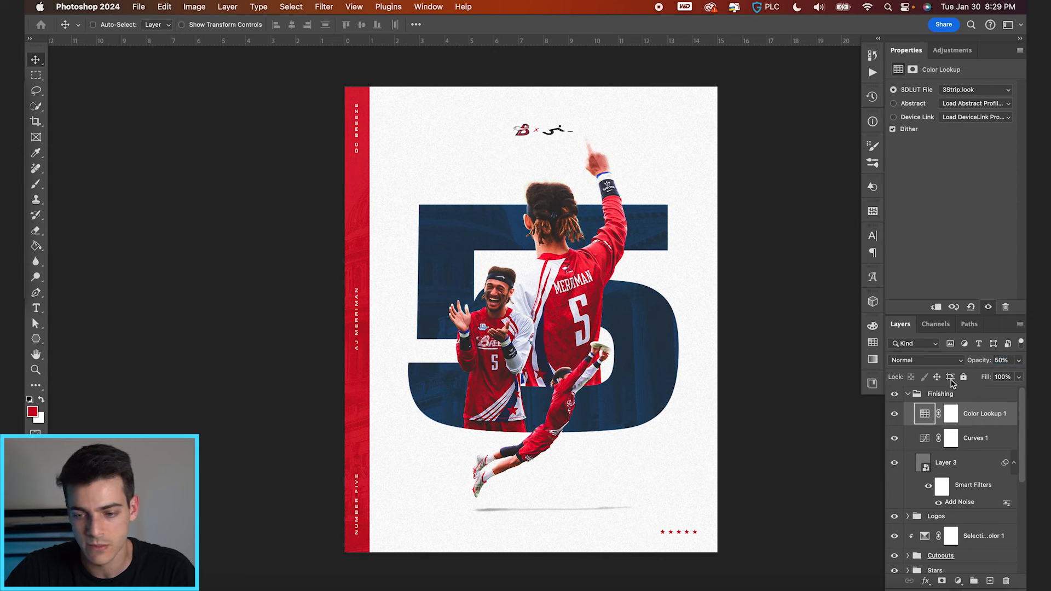
- Place Grunge.jpg from the AJ Poster folder above the Color Lookup layer, enlarged to about 28.28 by 18.83 in to cover the poster
left_click(912, 400)
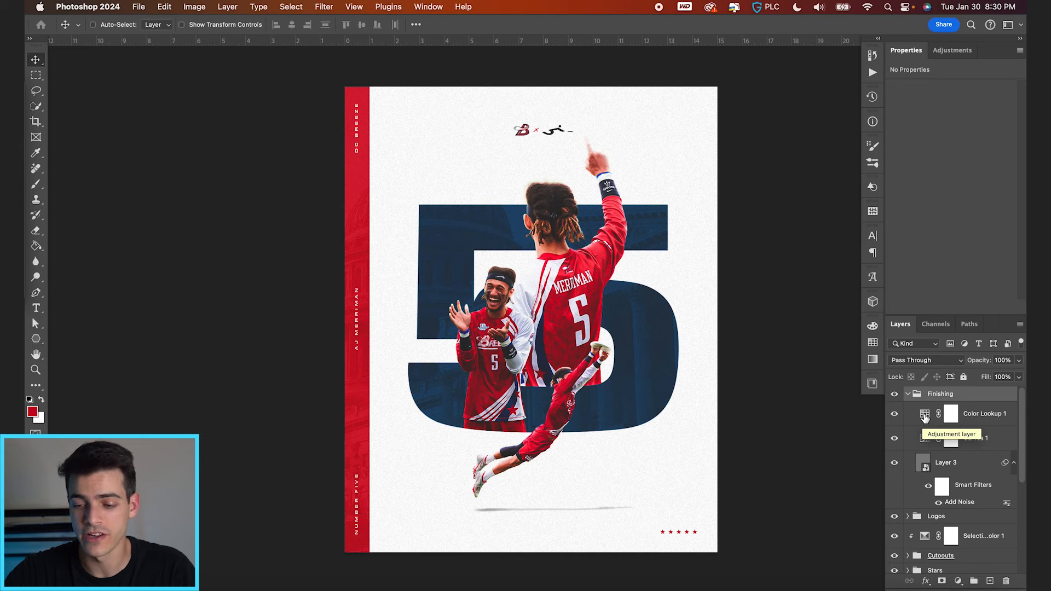
left_click(924, 416)
left_click(149, 589)
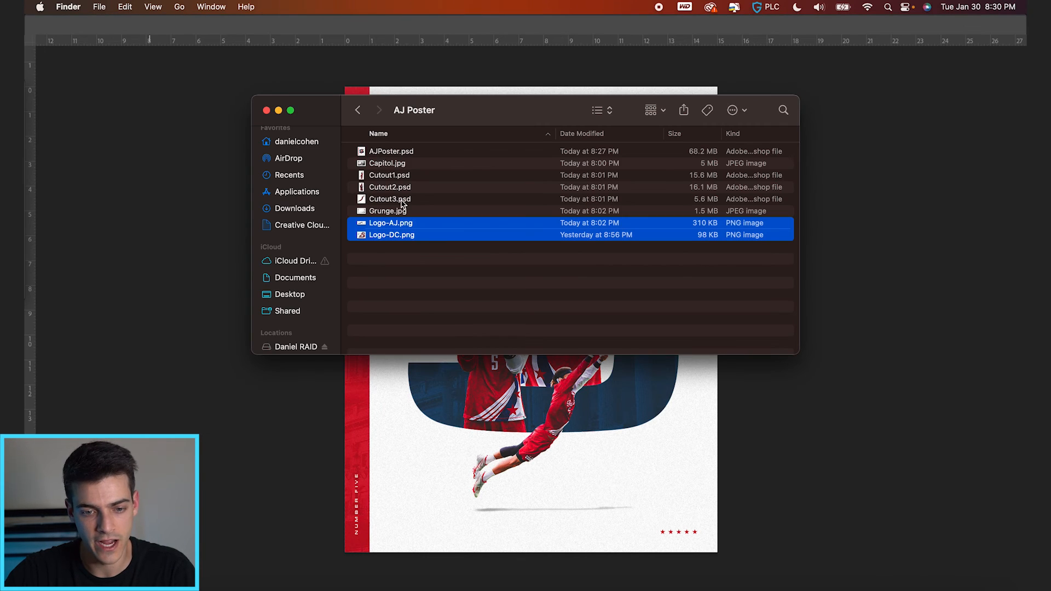
left_click_drag(388, 214, 488, 528)
left_click_drag(638, 250, 774, 302)
key("Return")
- Set the Grunge texture's blend mode to Multiply and shift it horizontally to about X -4.01 in
left_click_drag(580, 322, 607, 328)
left_click(925, 360)
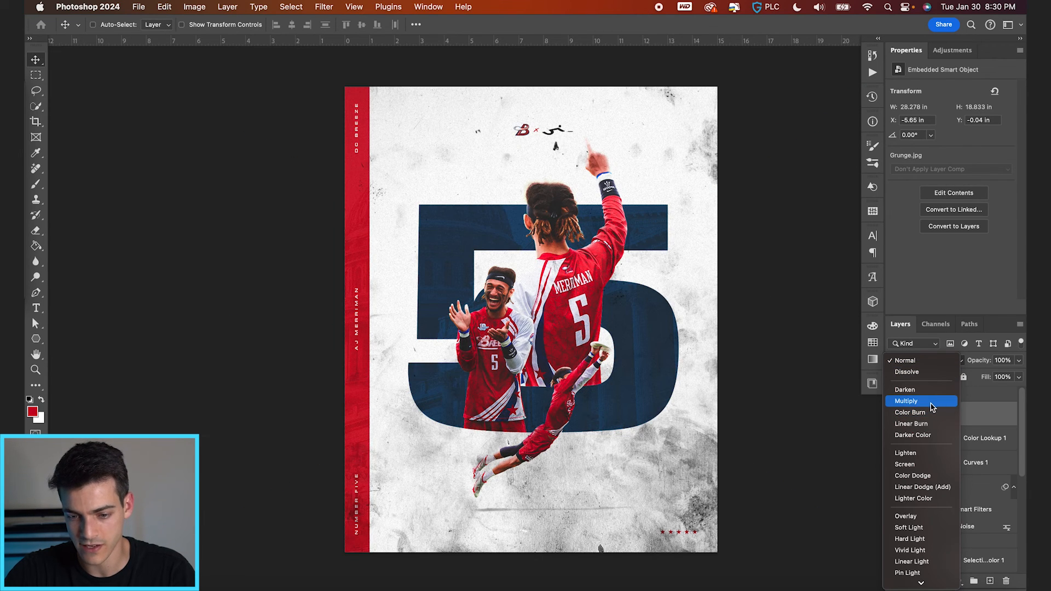
left_click(930, 402)
left_click_drag(507, 495, 548, 495)
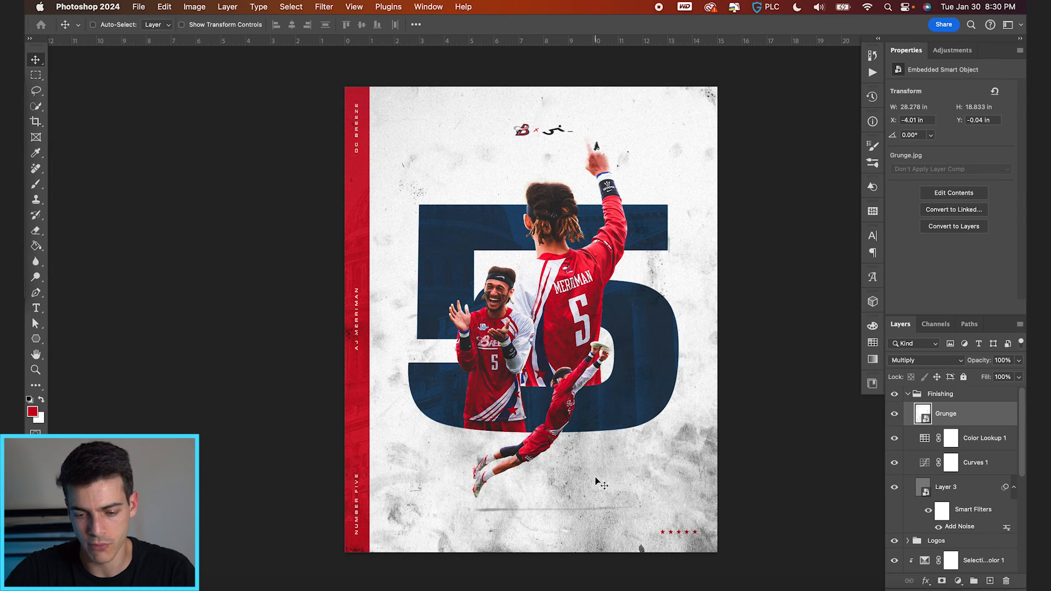
- Rotate the Grunge texture 180 degrees, shift it horizontally to about X -9.81 in and lower its opacity
key("super+t")
left_click_drag(793, 569, 331, 273)
key("Return")
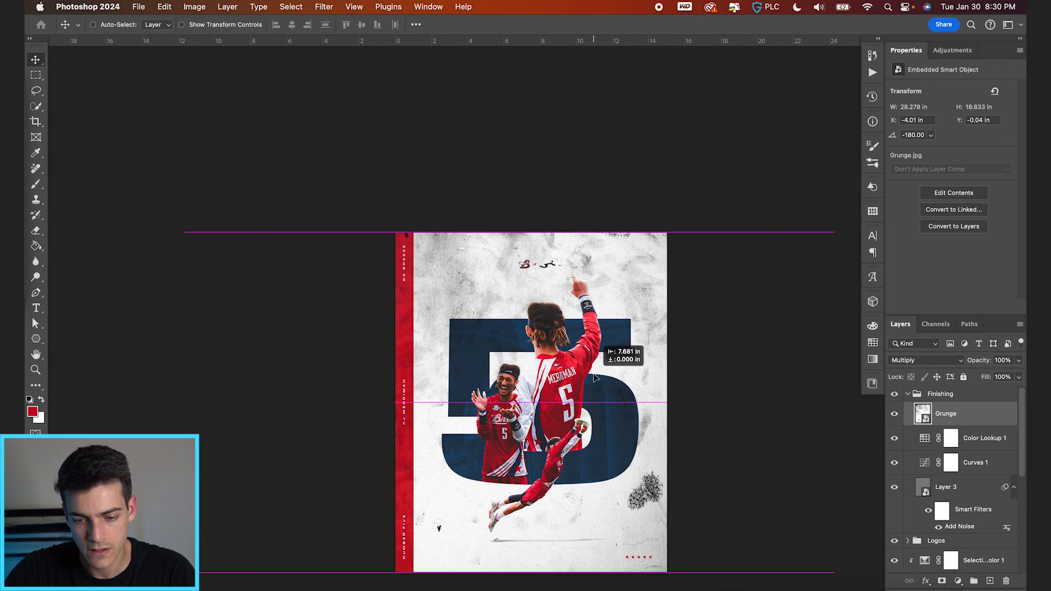
left_click_drag(593, 379, 627, 379)
key("super+plus")
scroll(628, 380, "down", 3)
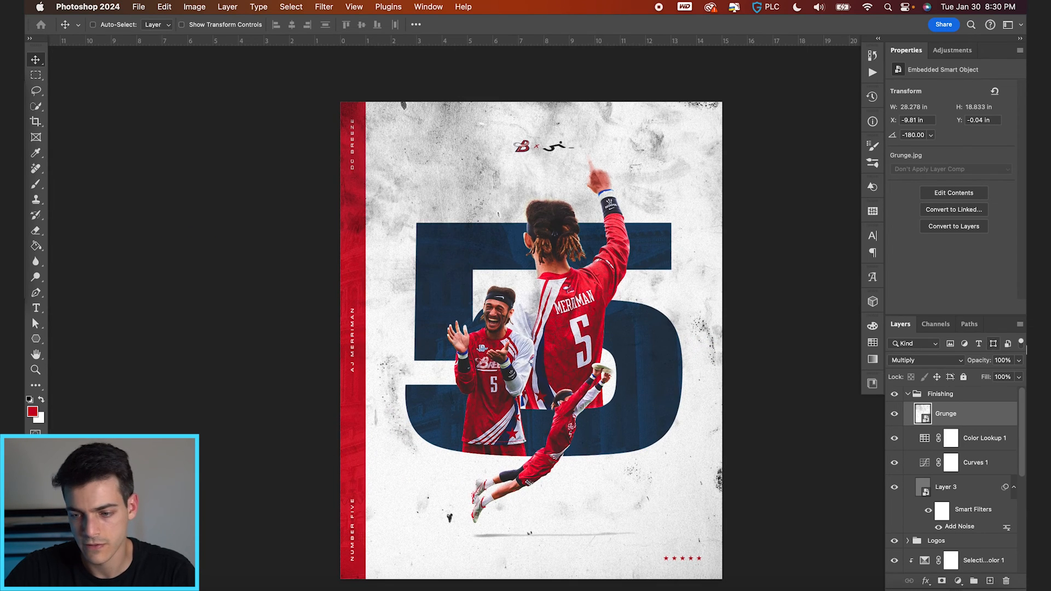
left_click_drag(981, 361, 959, 362)
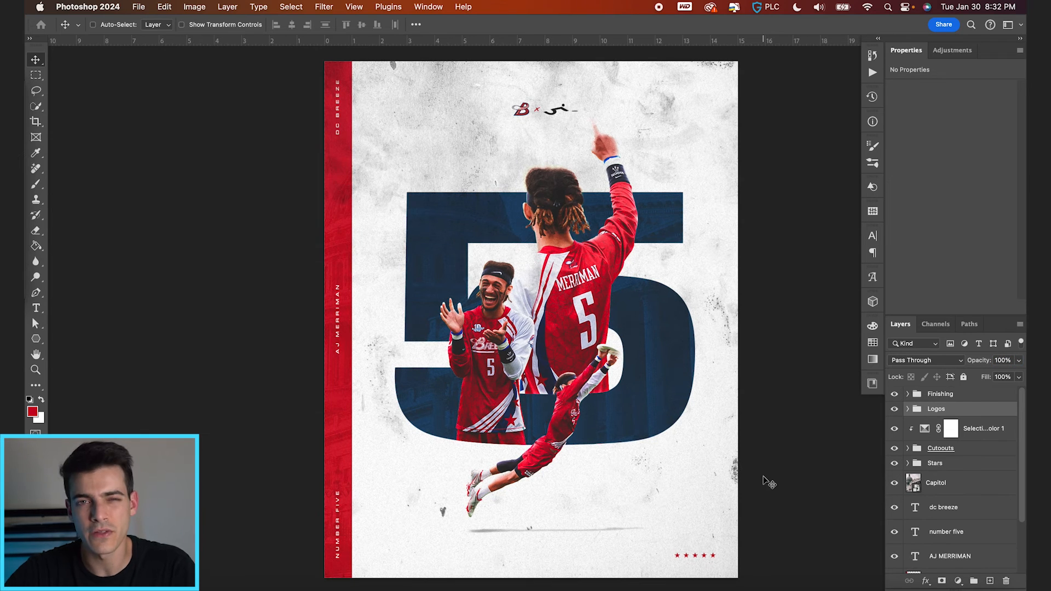
- Add a Color Overlay to the Logo-AJ layer in the Logos group using the red DC-2 swatch at 100% opacity
scroll(656, 186, "up", 5)
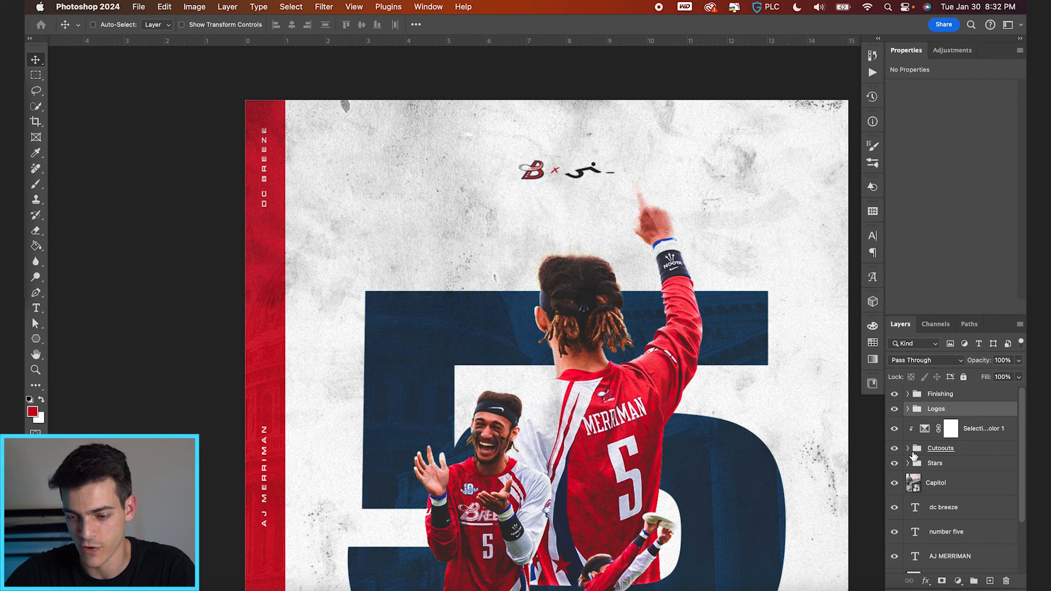
scroll(913, 458, "down", 3)
scroll(922, 487, "up", 3)
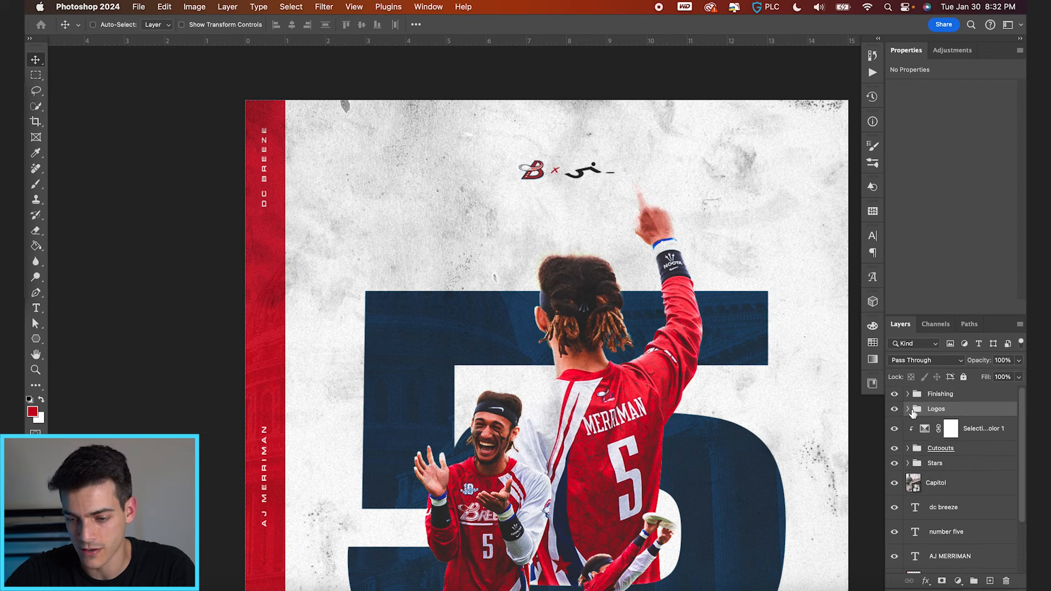
left_click(908, 409)
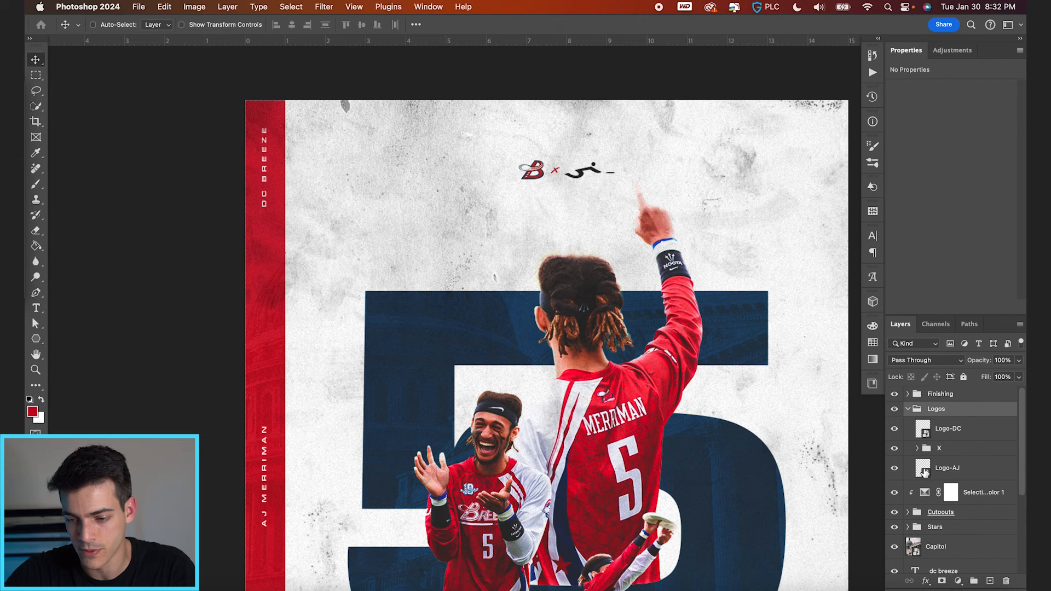
left_click(925, 472)
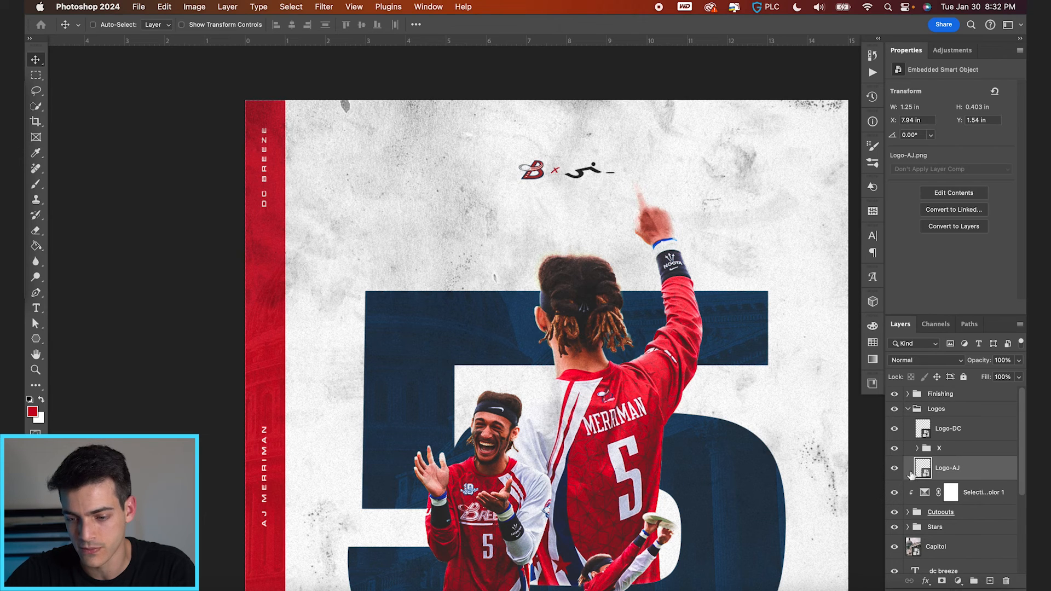
left_click(925, 581)
left_click(952, 530)
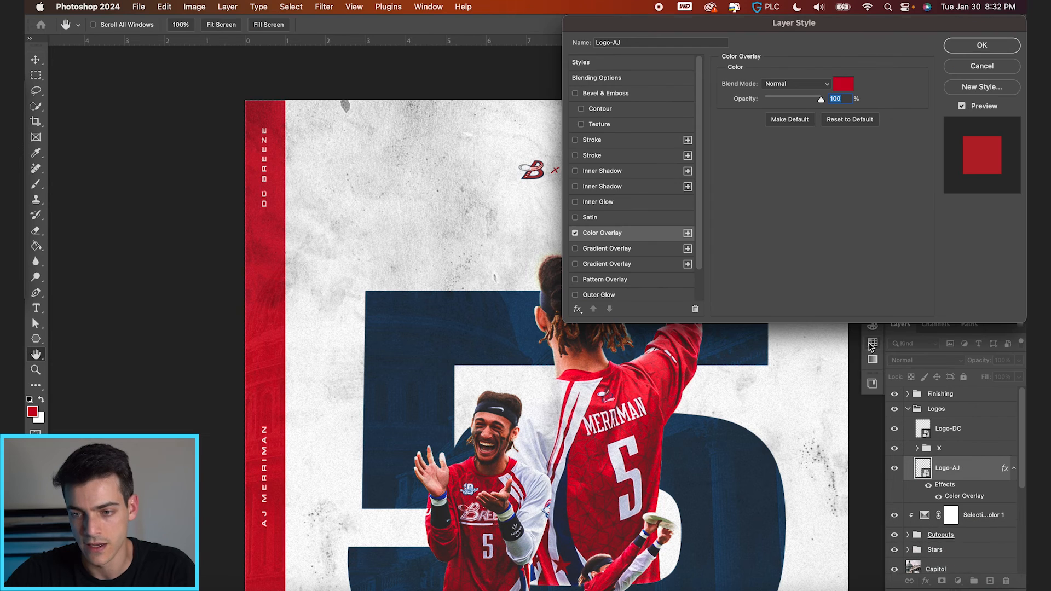
left_click(873, 343)
left_click(843, 83)
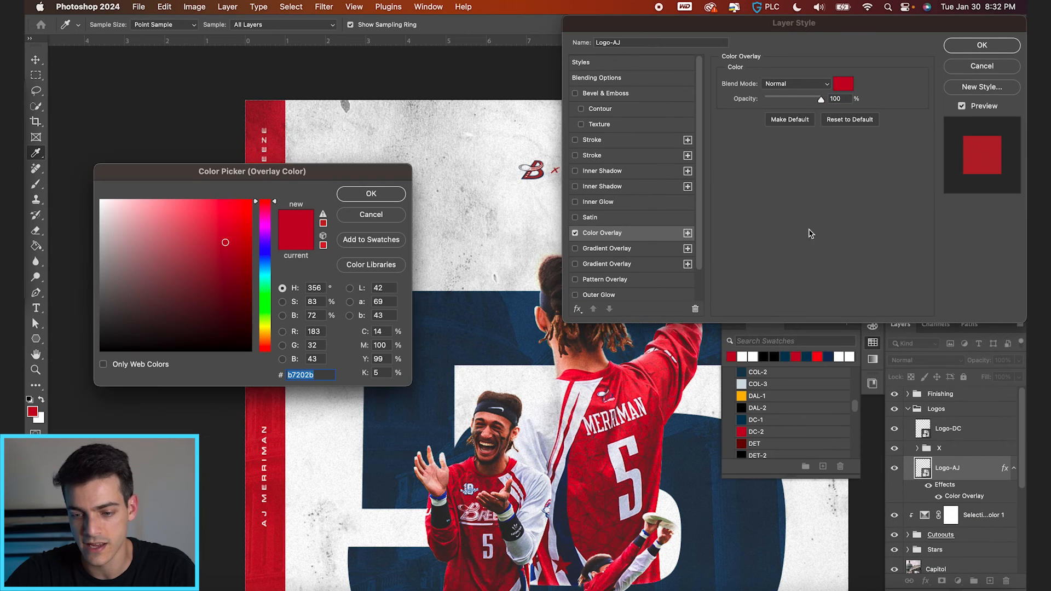
left_click(743, 431)
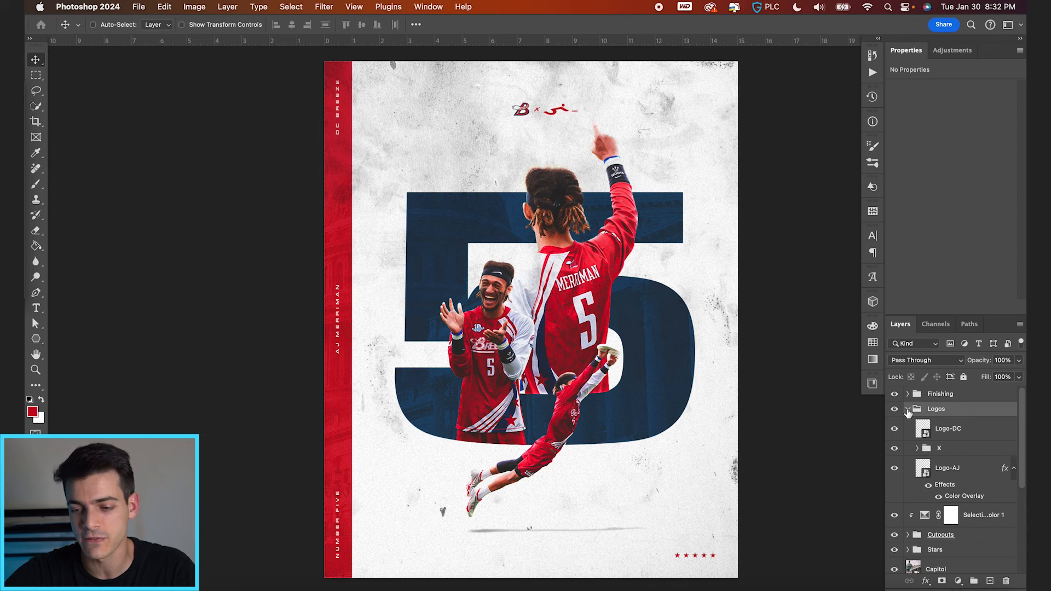
left_click(907, 409)
- Hide the Finishing group, stamp all visible layers into a new layer above Logos and convert it to a smart object
left_click(894, 394)
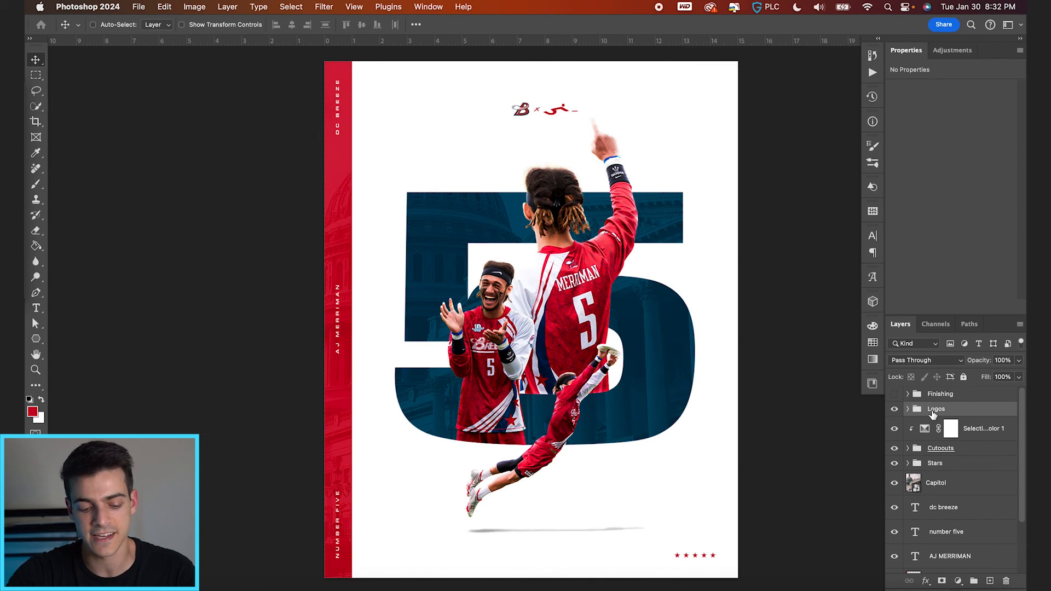
key("super+alt+shift+e")
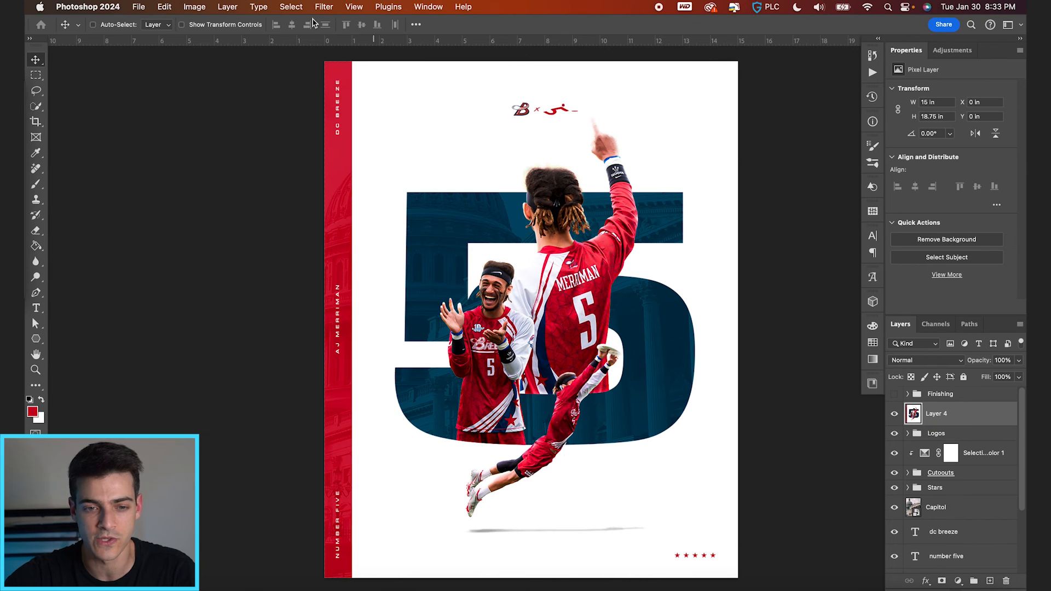
left_click(323, 7)
left_click(337, 25)
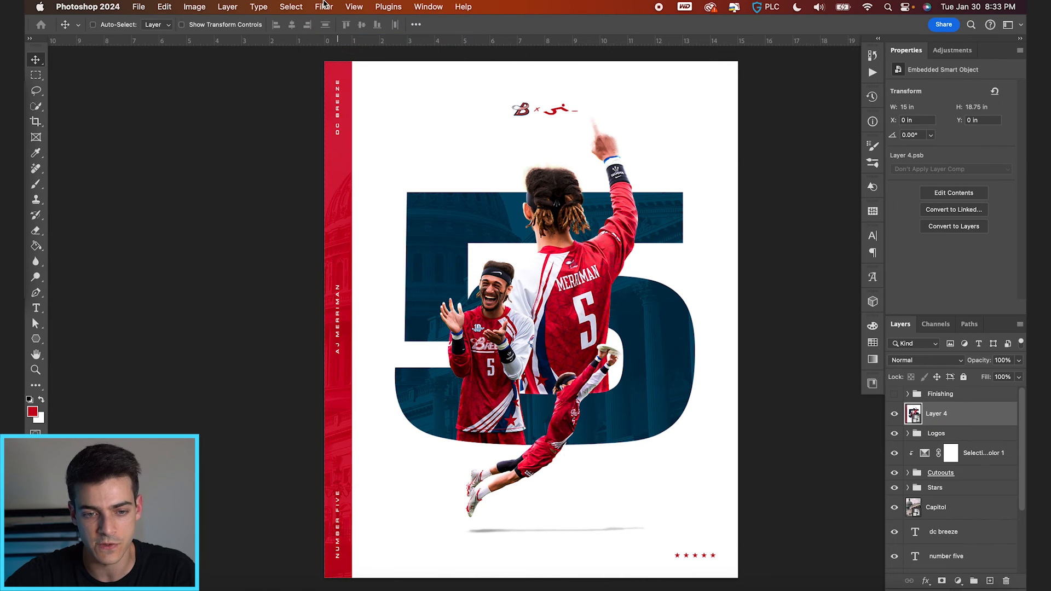
- Start a Camera Raw Filter on the merged poster layer with Texture +11, Clarity +19 and a subtle dark vignette
left_click(324, 6)
left_click(353, 94)
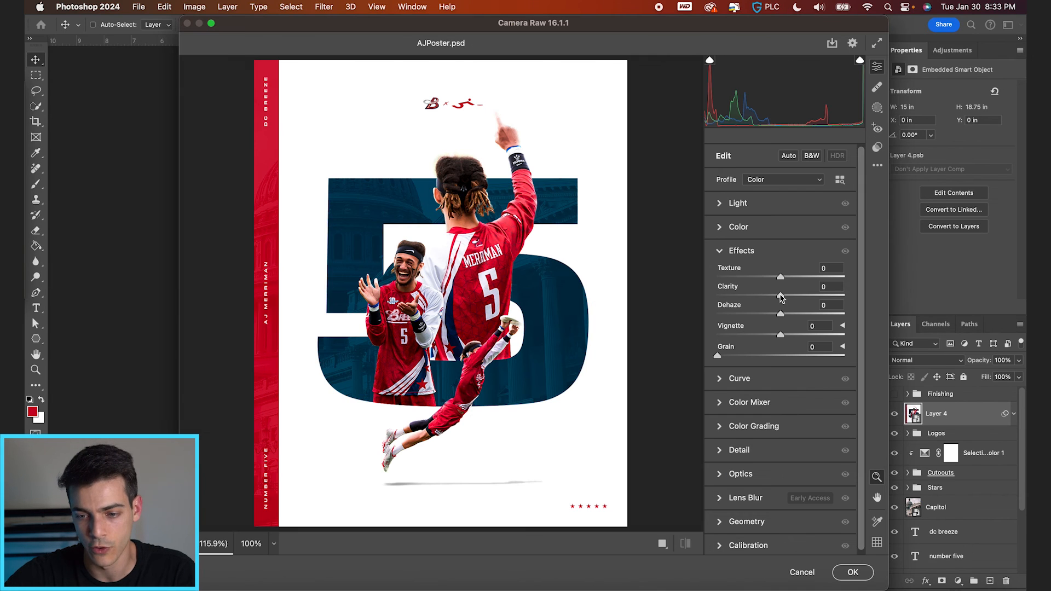
mouse_move(780, 296)
left_mouse_down()
mouse_move(792, 296)
mouse_move(788, 278)
left_mouse_up()
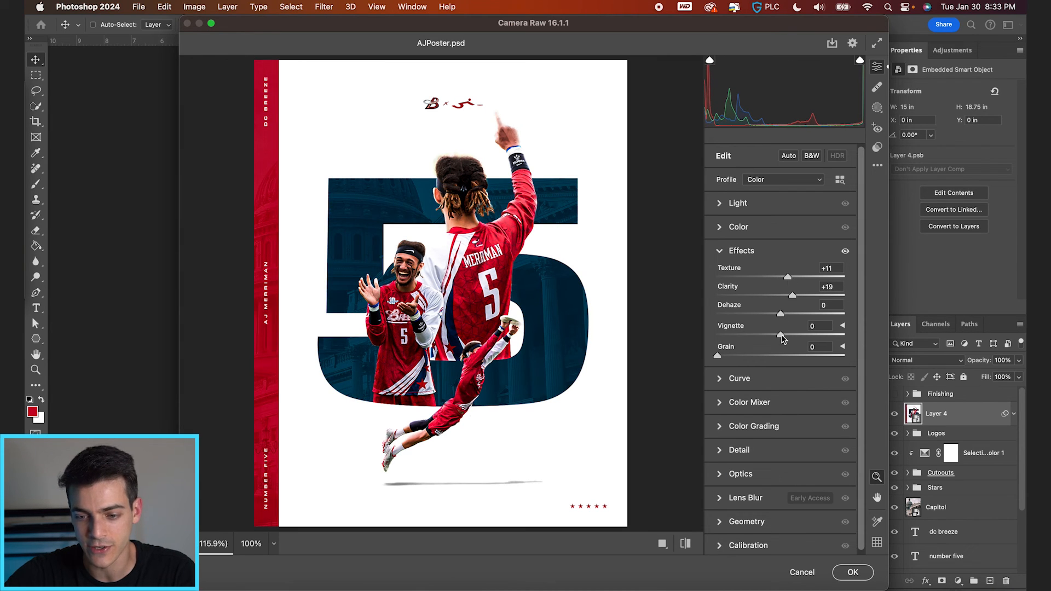
- Fine-tune Exposure and the other Light settings in Camera Raw, apply the filter and show the Finishing group
left_click(733, 203)
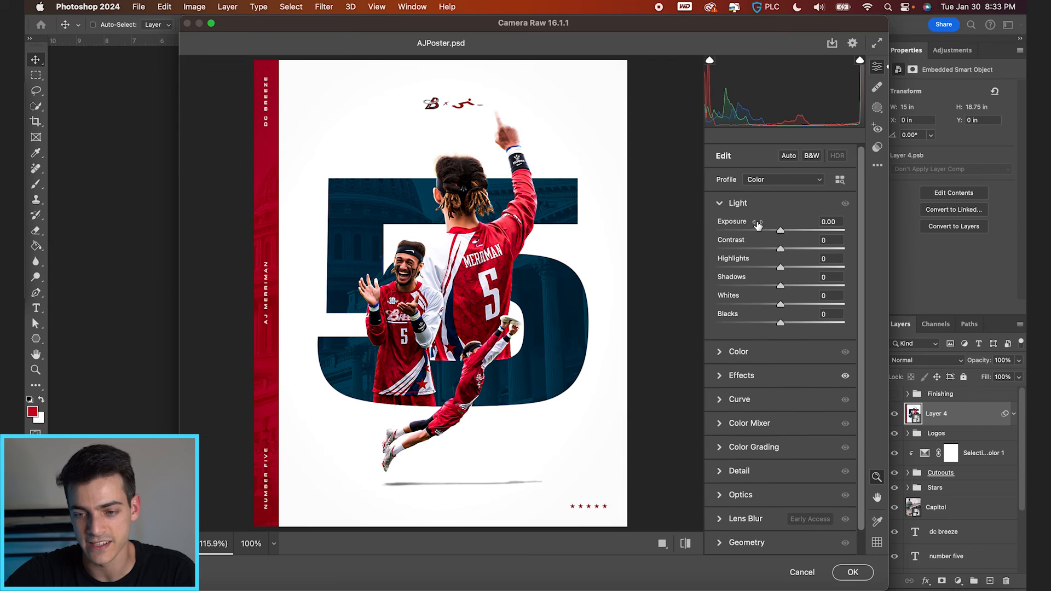
left_click_drag(781, 234, 785, 234)
left_click_drag(781, 250, 777, 328)
scroll(824, 537, "down", 1)
left_click(851, 572)
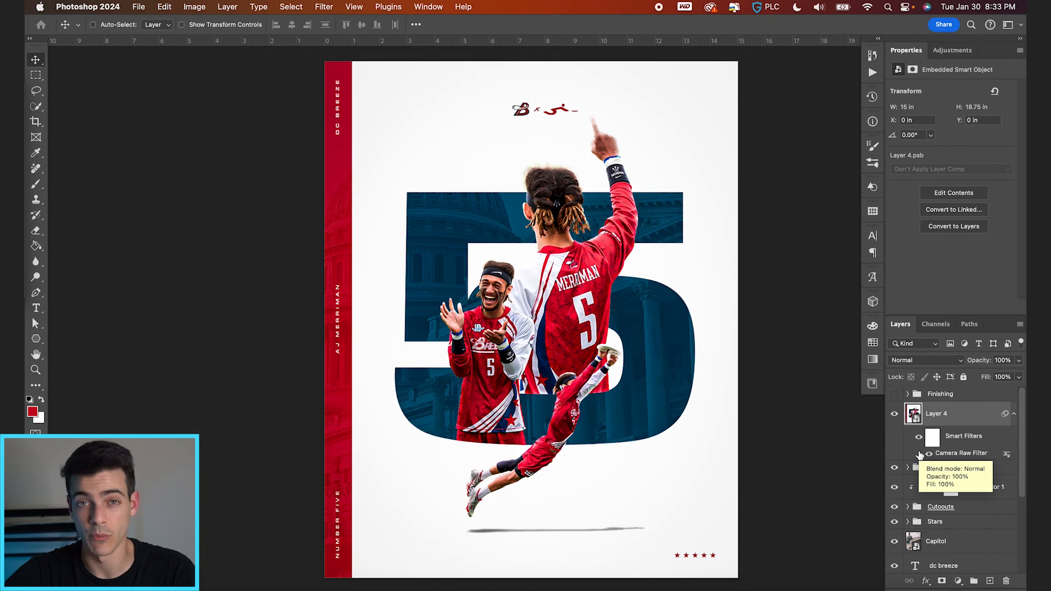
left_click(894, 393)
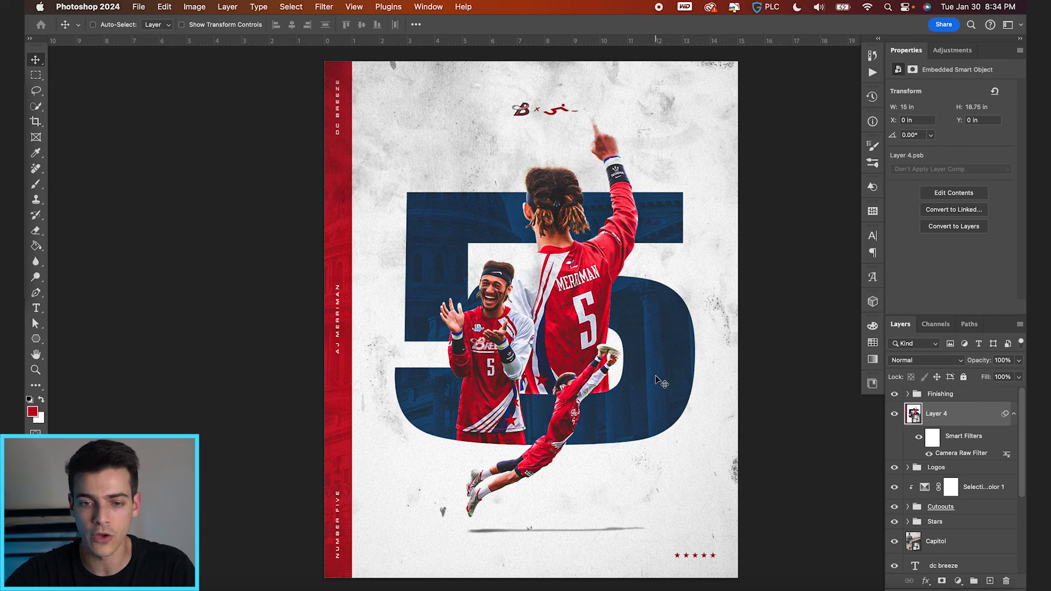
scroll(556, 101, "up", 5)
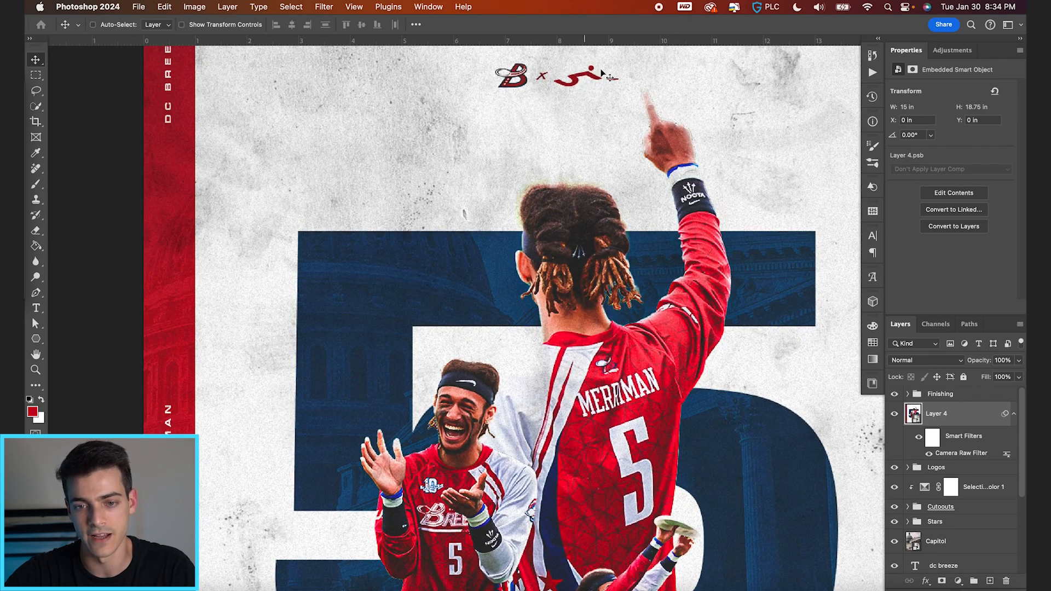
scroll(580, 84, "up", 4)
scroll(580, 184, "down", 5)
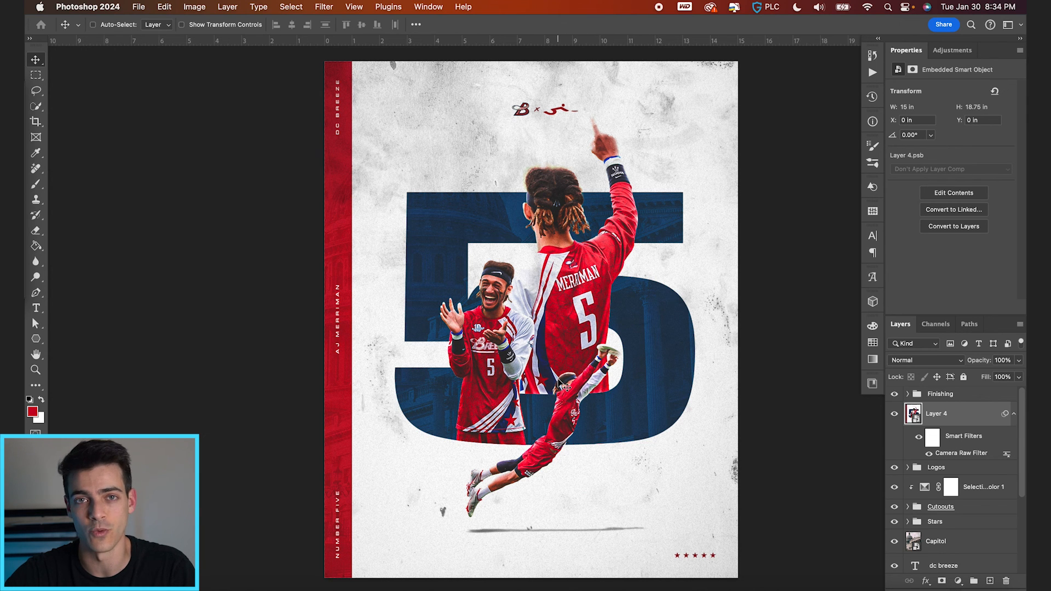
key("super+equal")
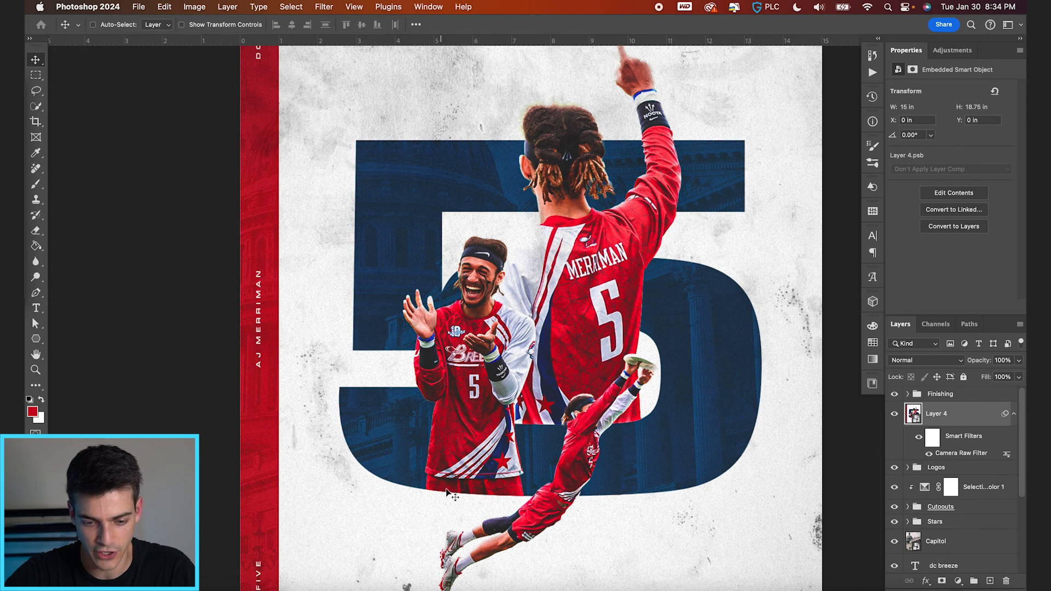
key("super+minus")
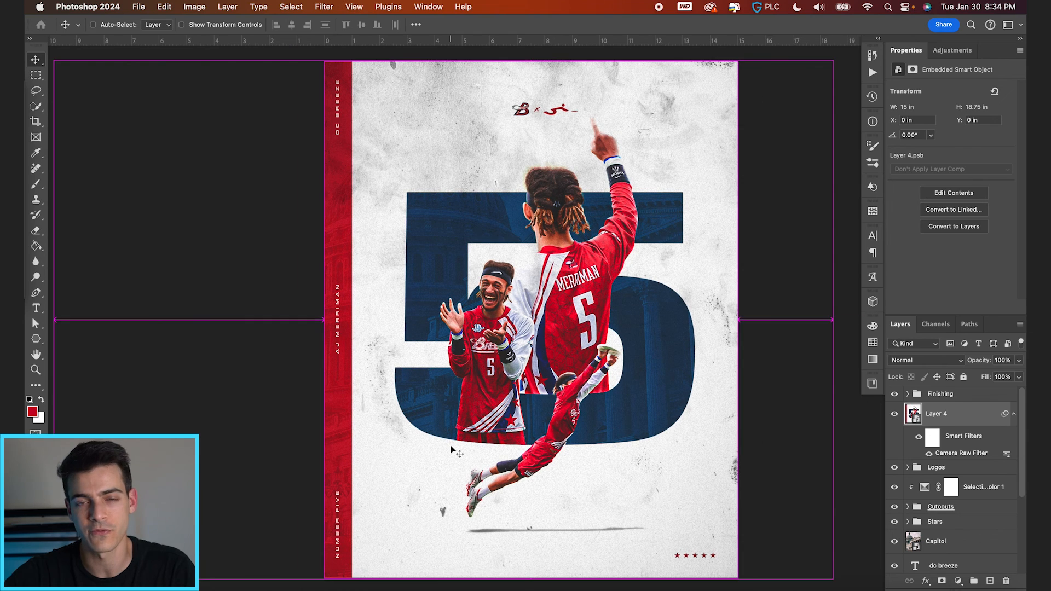